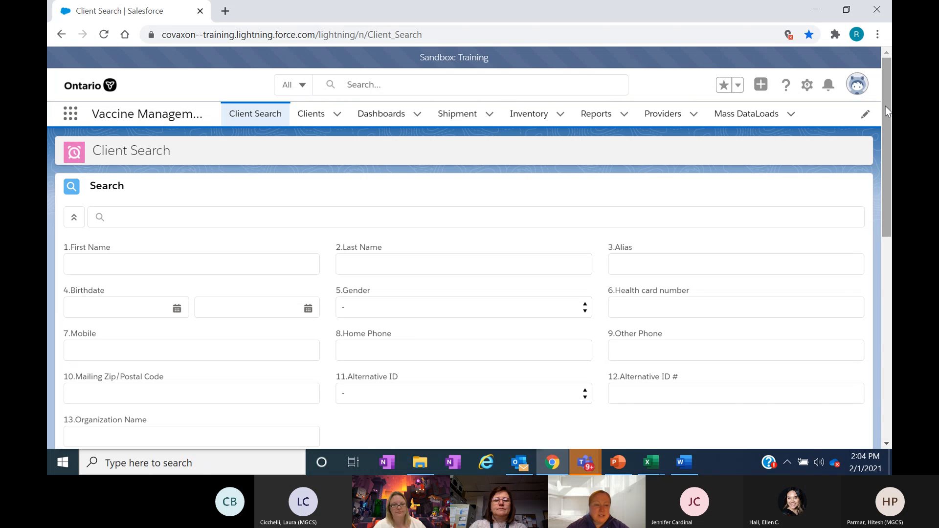
- Search for a client by entering the full name and health card number together in the general search field
drag(885, 106, 885, 109)
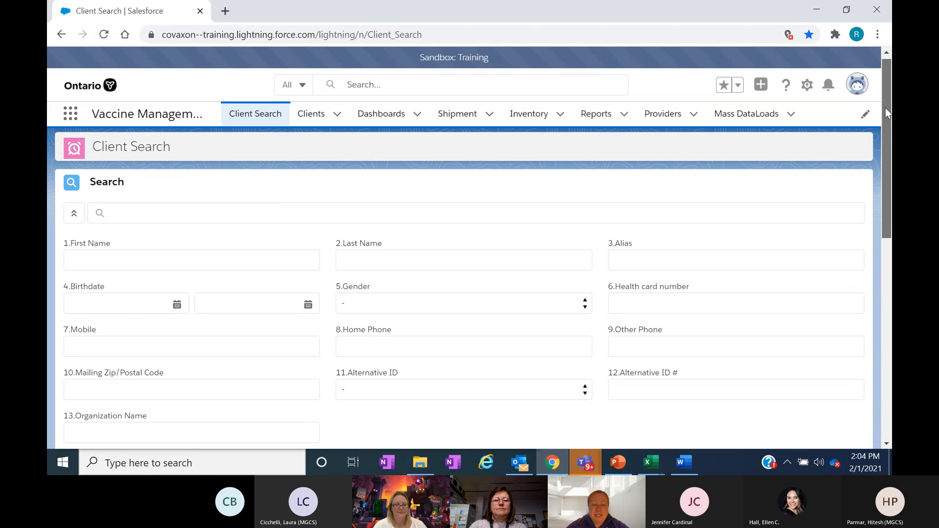
drag(886, 108, 886, 126)
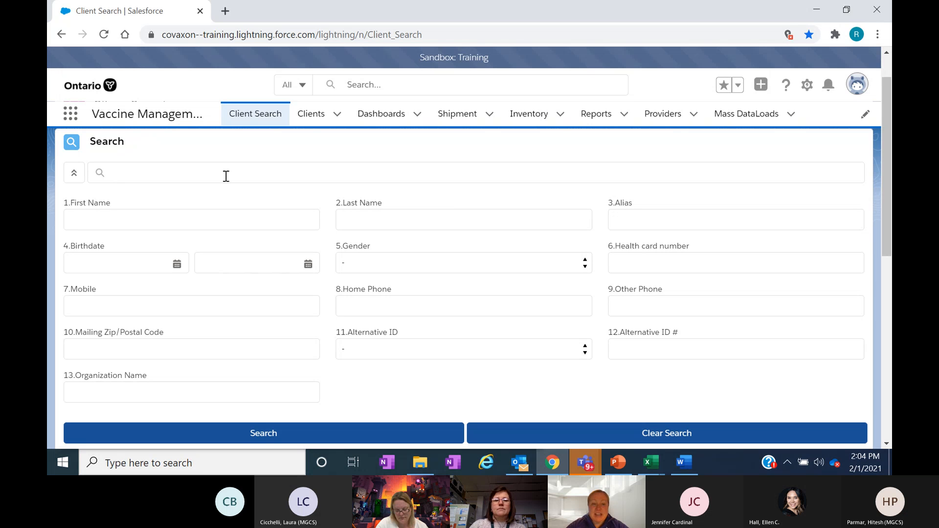
click(194, 176)
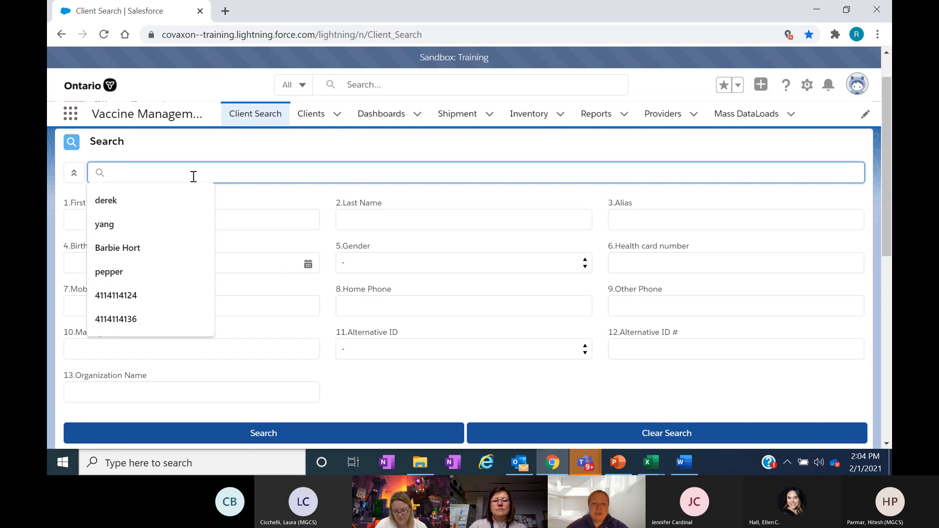
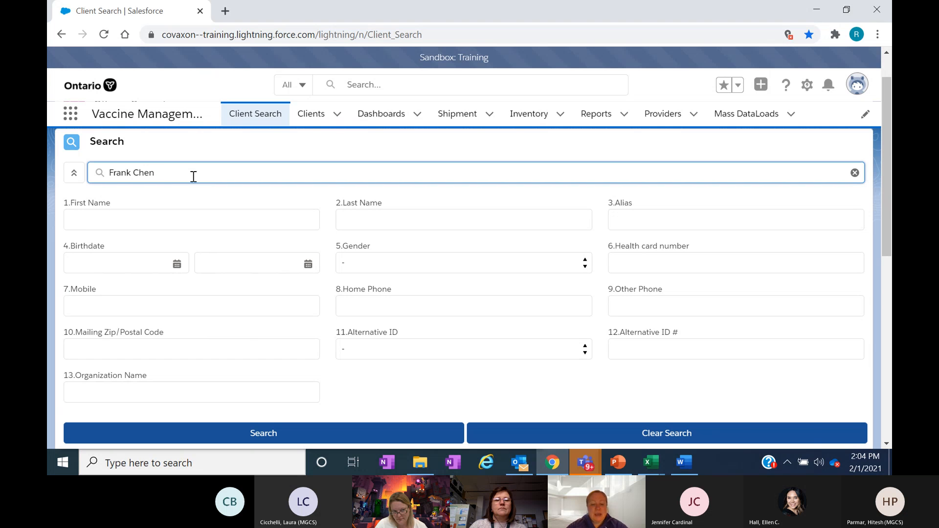
key(ctrl+v)
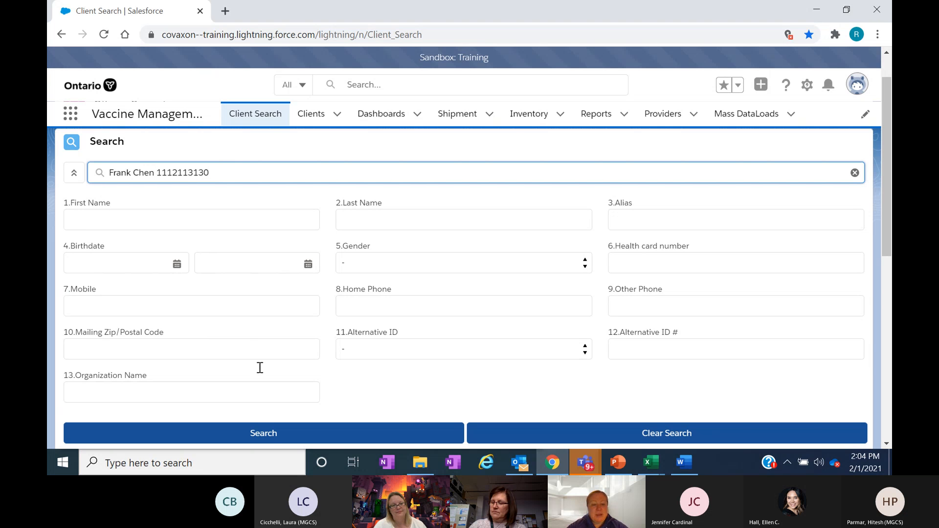
click(272, 437)
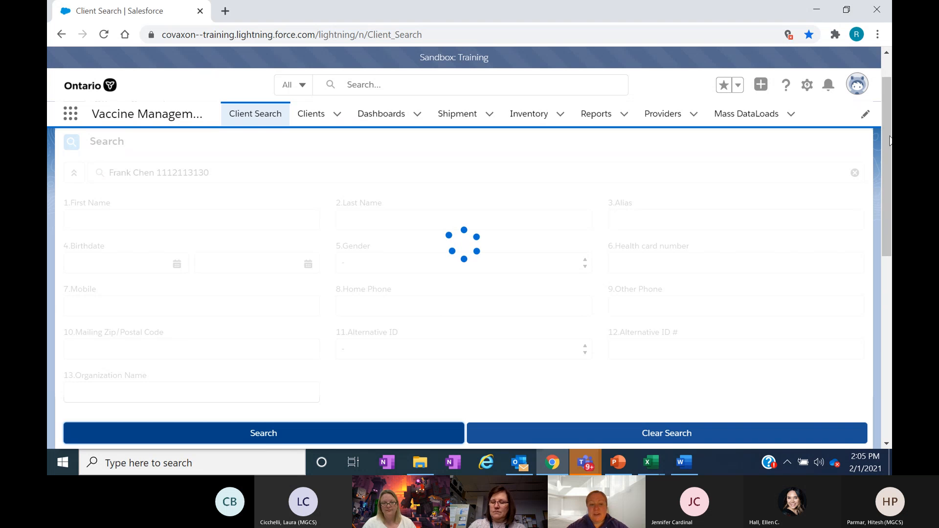
mouse_move(891, 138)
mouse_down()
mouse_move(890, 227)
mouse_move(890, 156)
mouse_up()
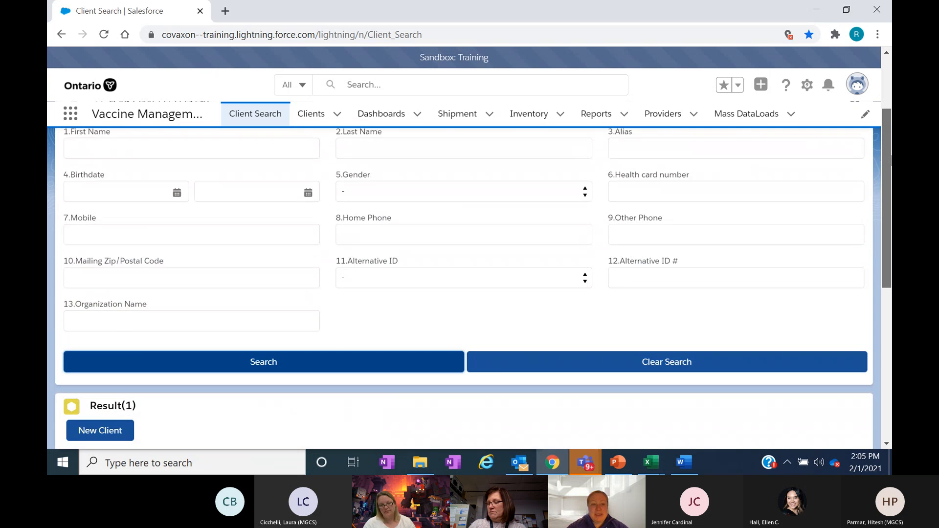
- Search using the first name, the last name's first two letters and the % wildcard, then clear the search
drag(891, 160, 890, 126)
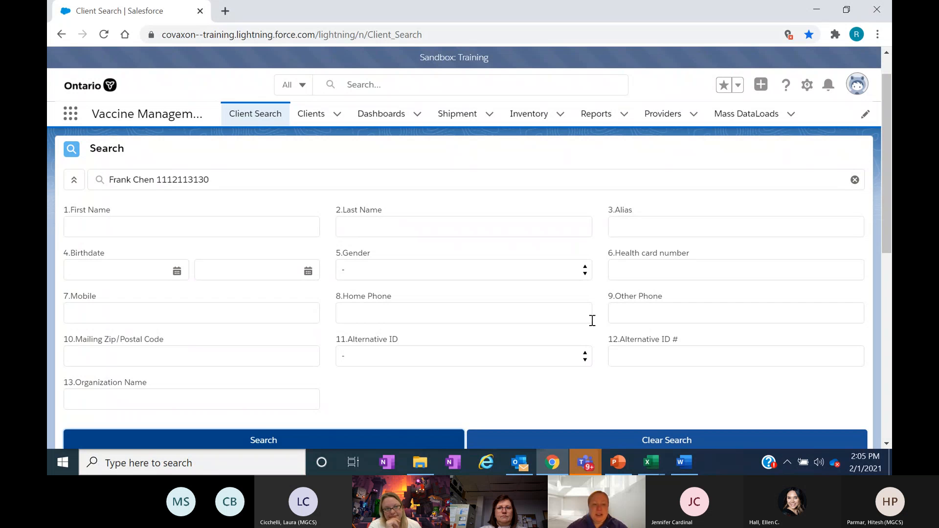
drag(210, 179, 147, 181)
key(ctrl+c)
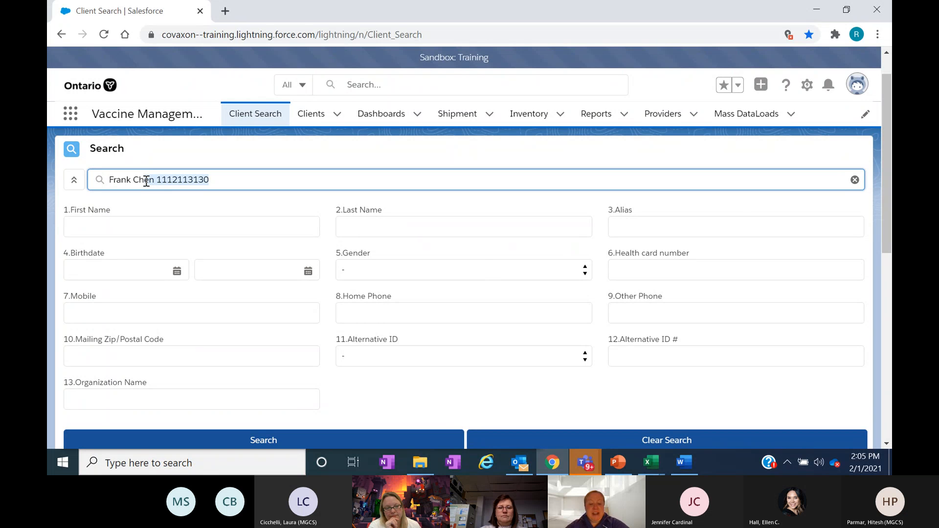
text(%)
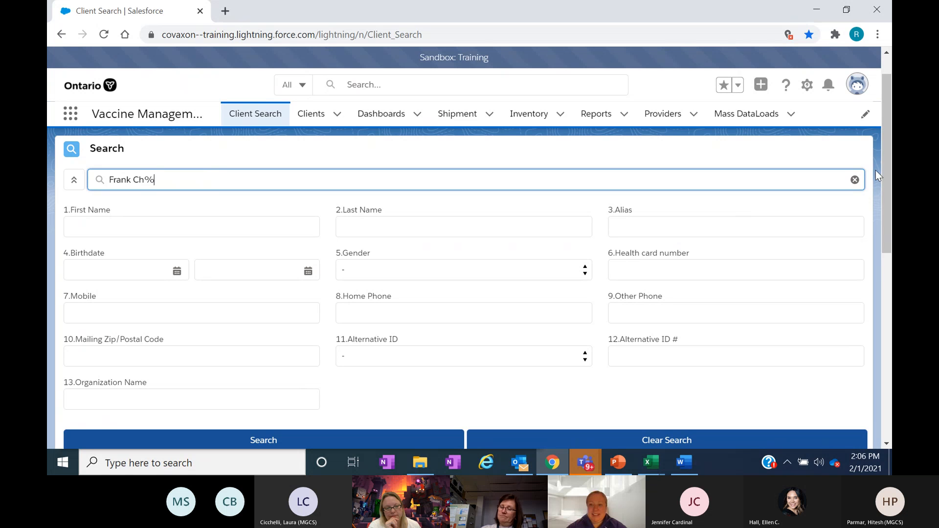
scroll(885, 169, down, 1)
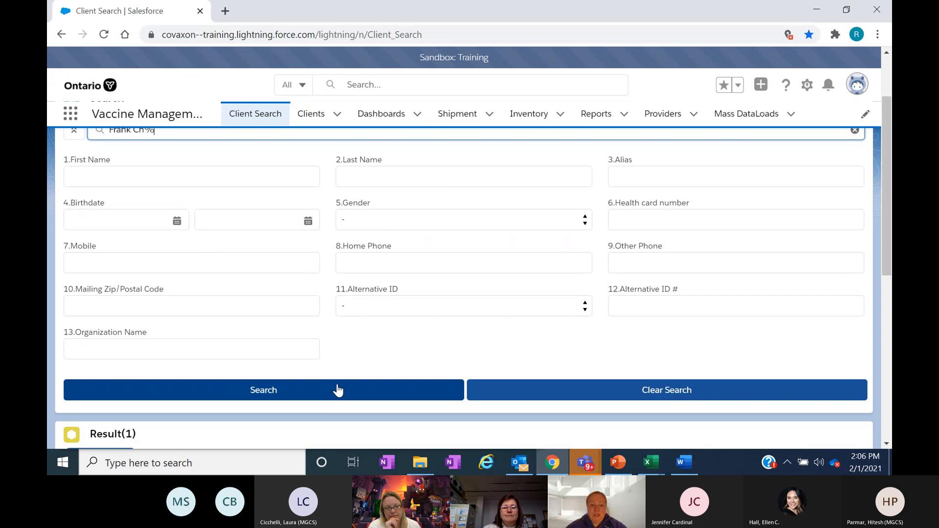
click(331, 394)
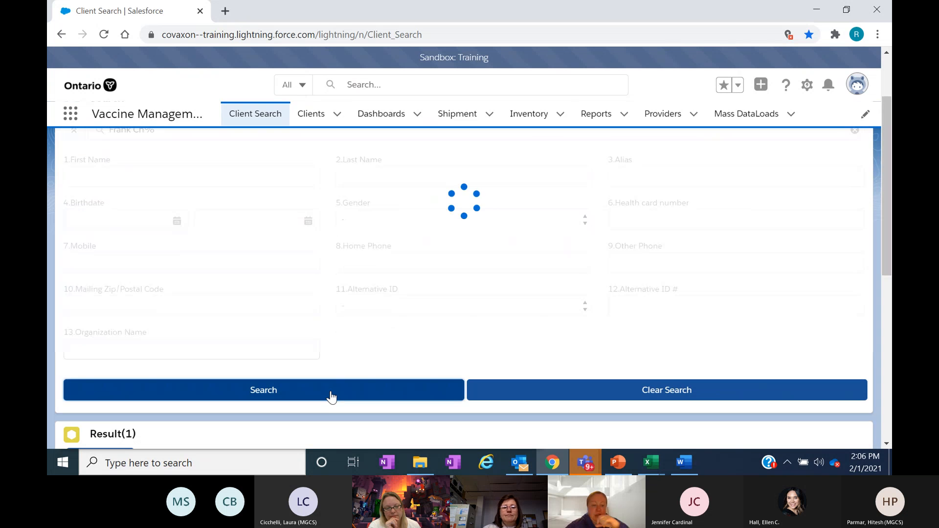
click(657, 393)
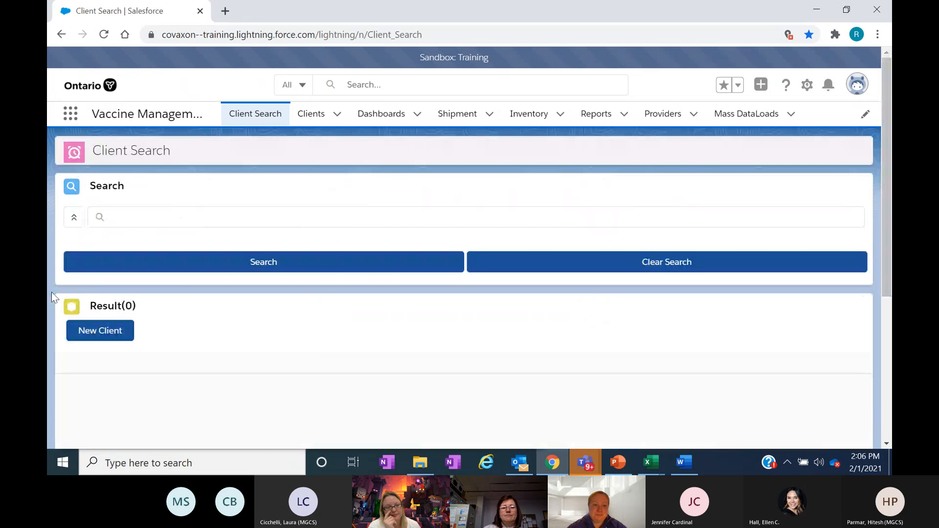
- Search for the client by first name and only the first two letters of the last name, without a wildcard
click(161, 217)
text(Fr)
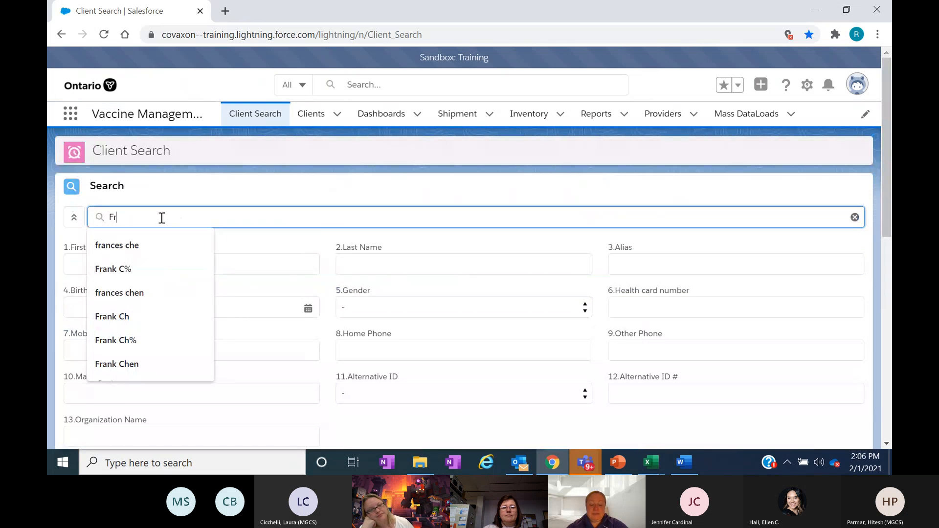
text(ank Ch)
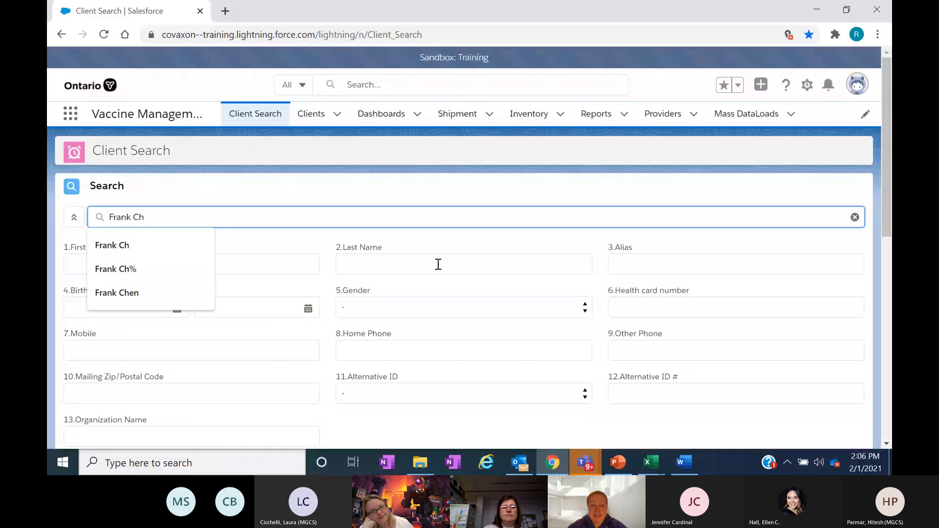
click(221, 206)
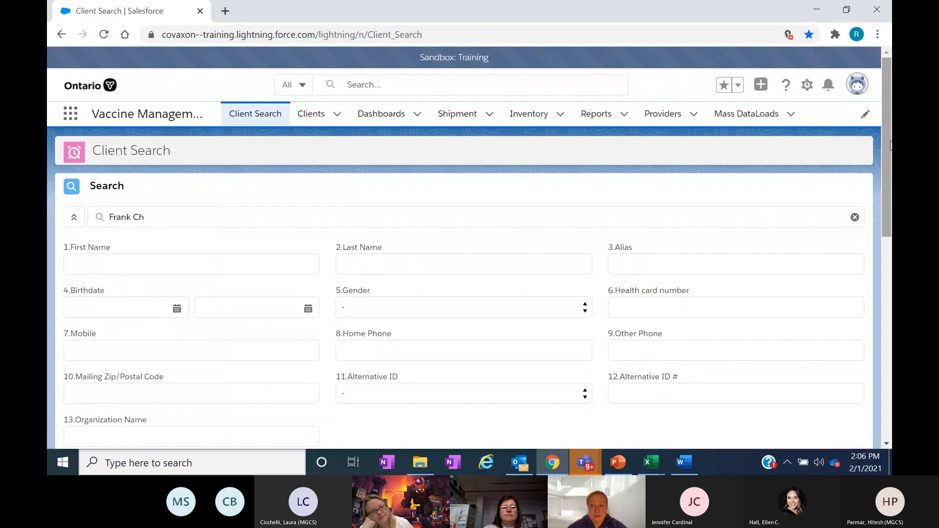
scroll(890, 145, down, 2)
click(343, 377)
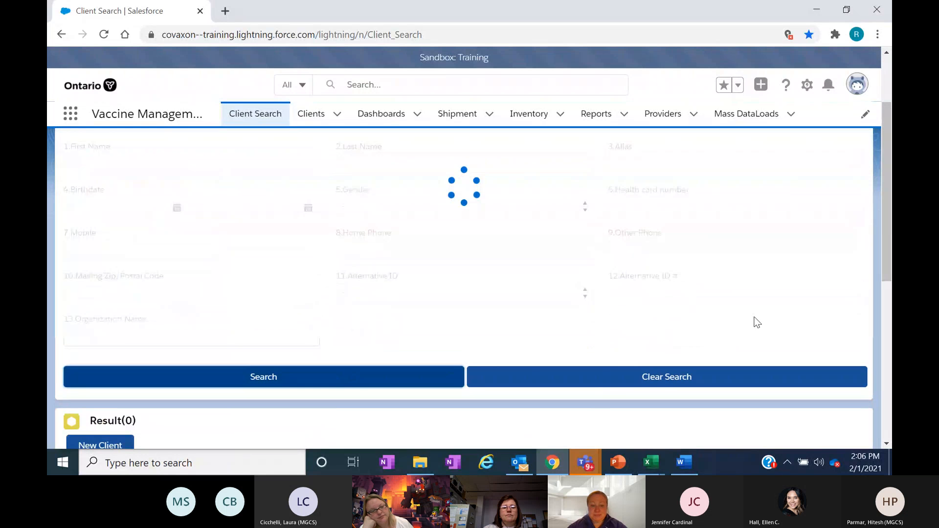
drag(890, 224, 891, 293)
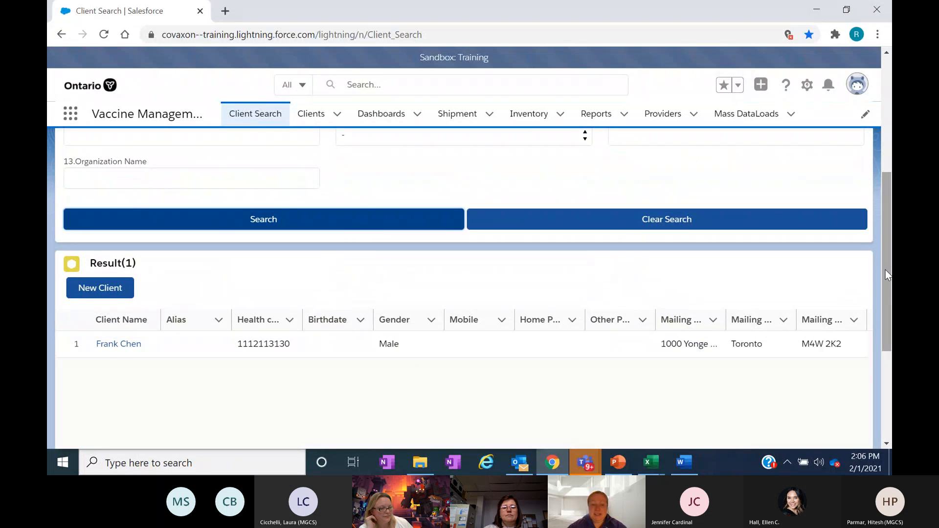
- Replace the search text with only the client's health card number and run the search
drag(889, 285, 890, 189)
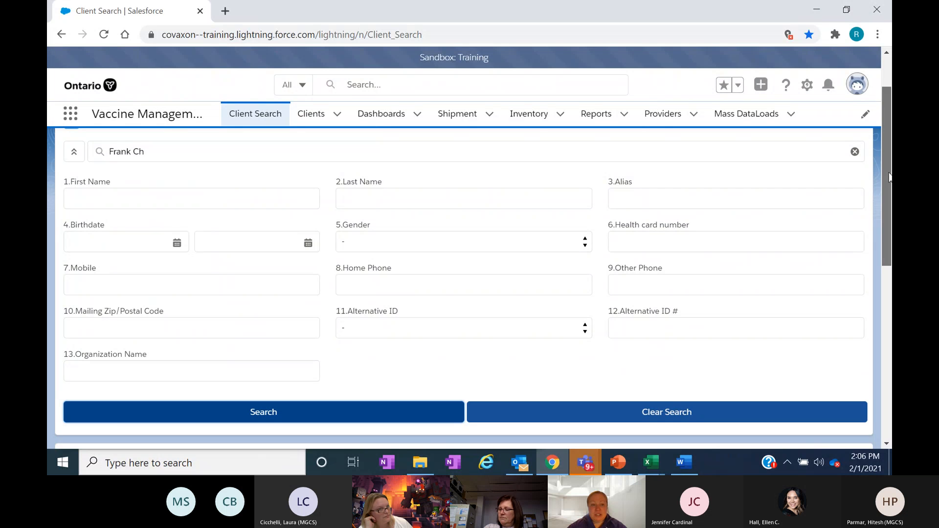
click(93, 147)
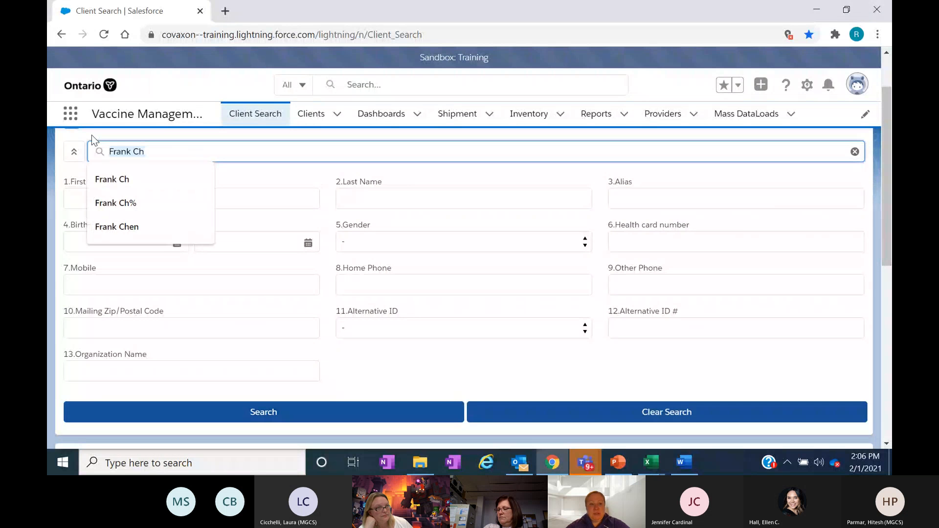
key(ctrl+v)
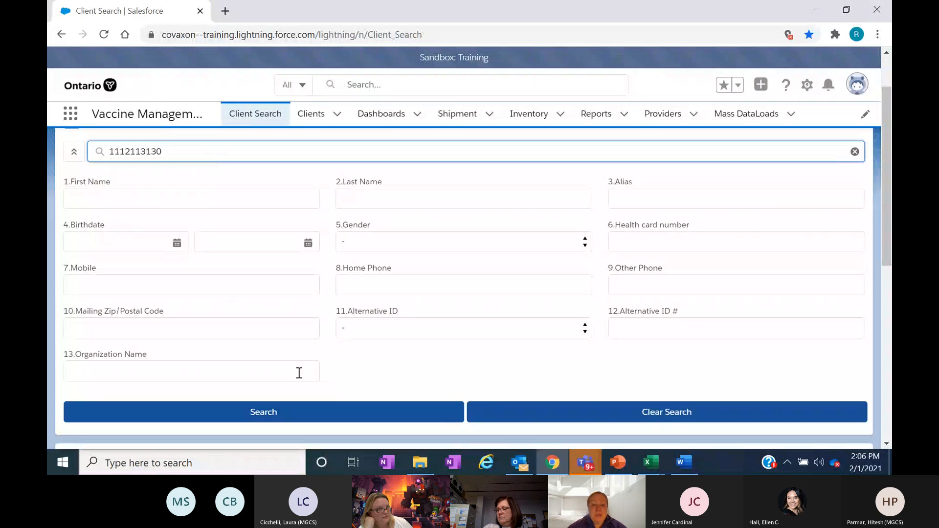
click(284, 421)
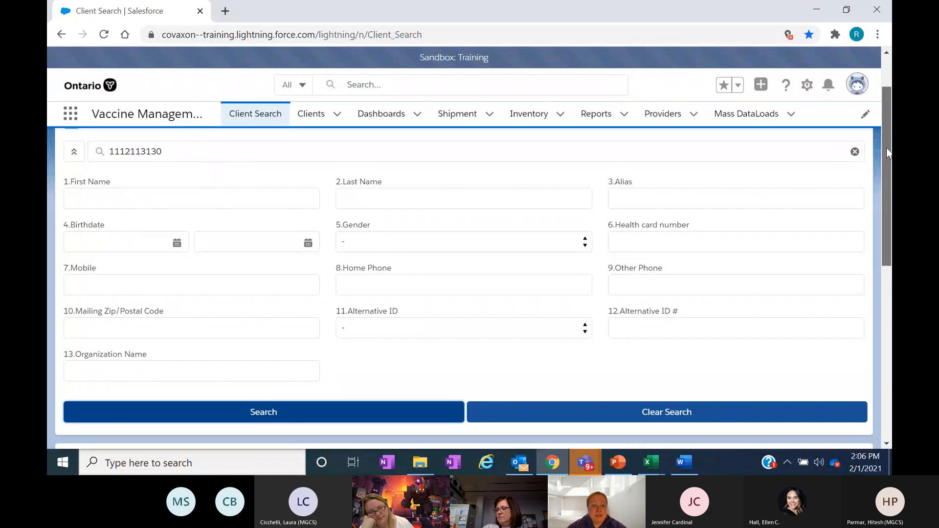
drag(886, 147, 886, 215)
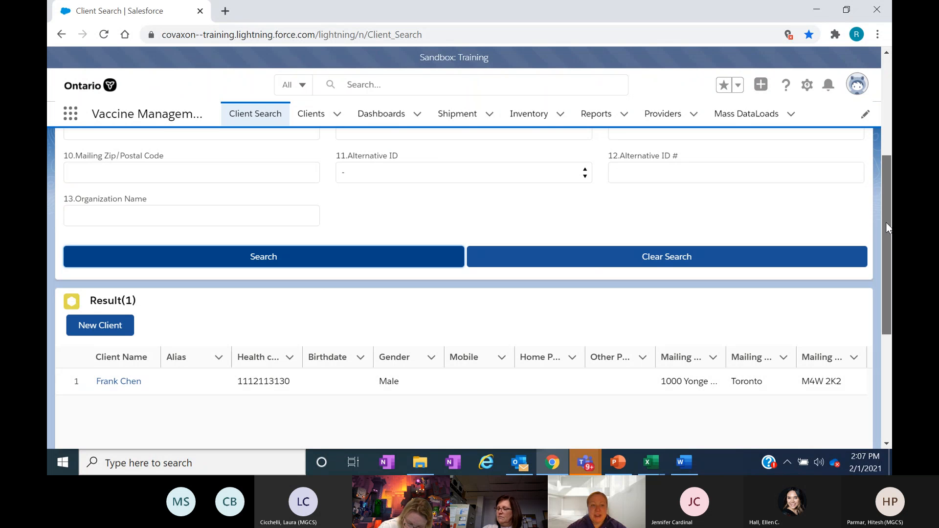
- Search by the client's first name only and review the list of matching clients
drag(886, 224, 890, 120)
double_click(134, 208)
text(Frank)
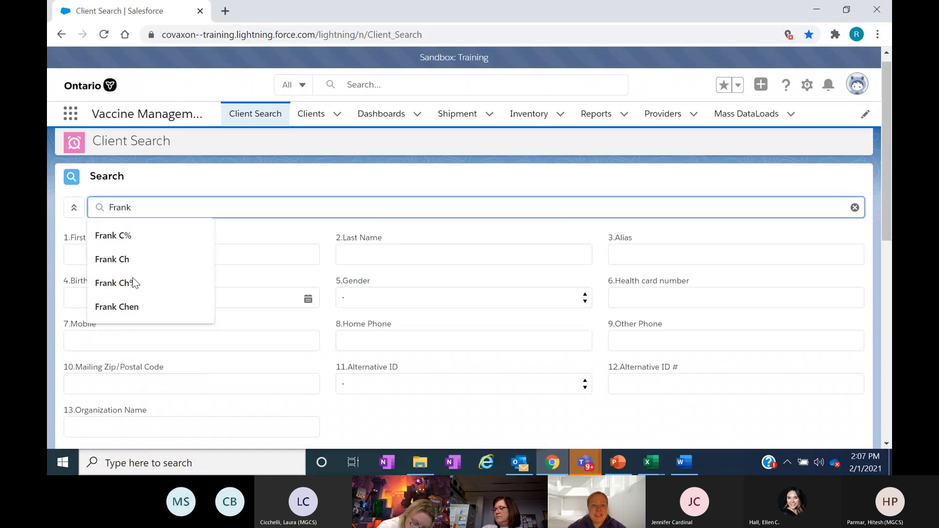
click(774, 190)
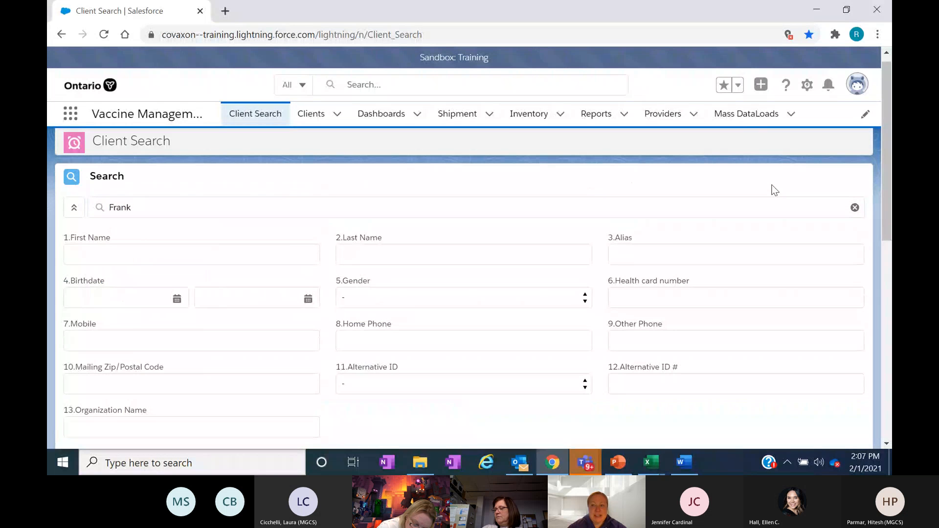
drag(890, 135, 890, 156)
scroll(447, 383, down, 1)
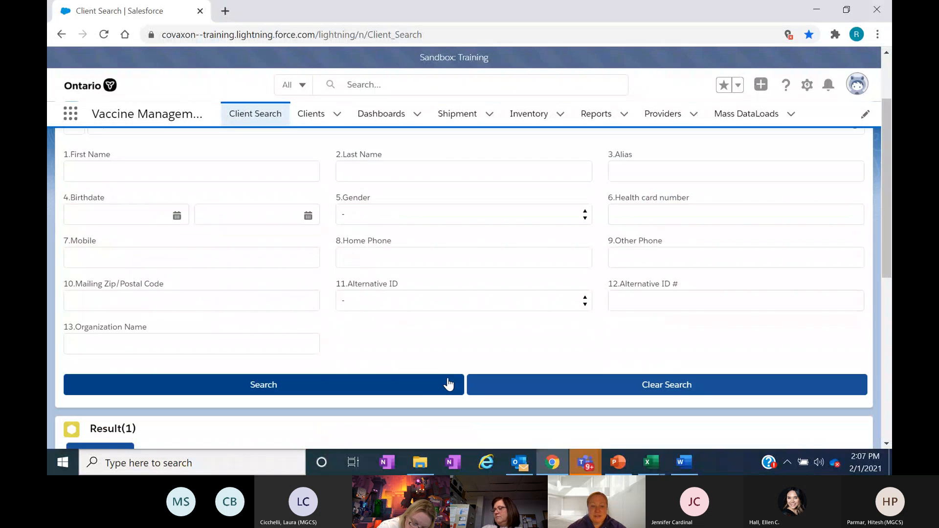
click(421, 390)
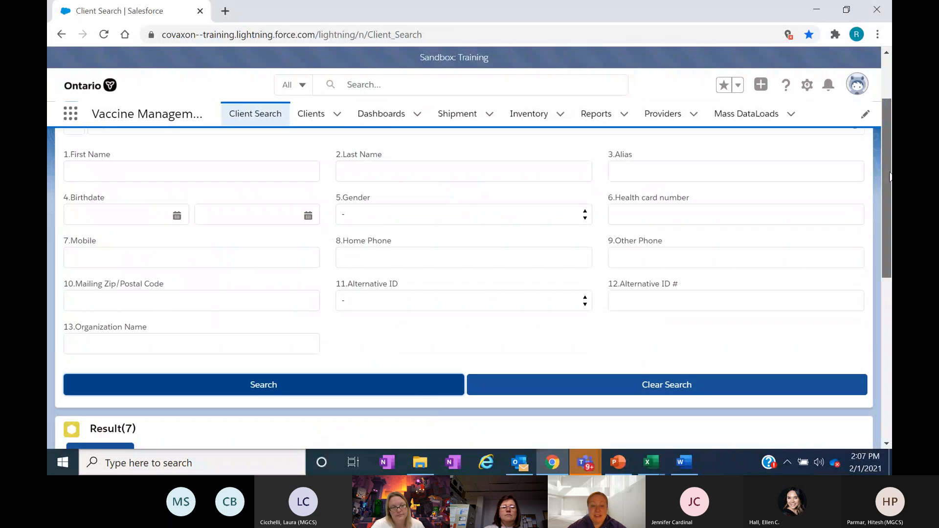
drag(890, 170, 890, 304)
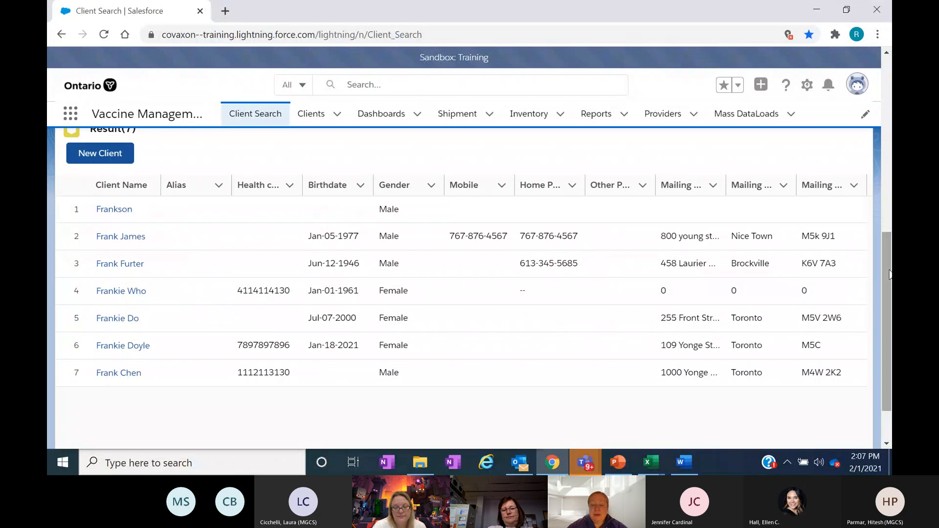
- Start a new client record from the search results and set the salutation to Ms
scroll(889, 274, up, 2)
drag(891, 262, 891, 226)
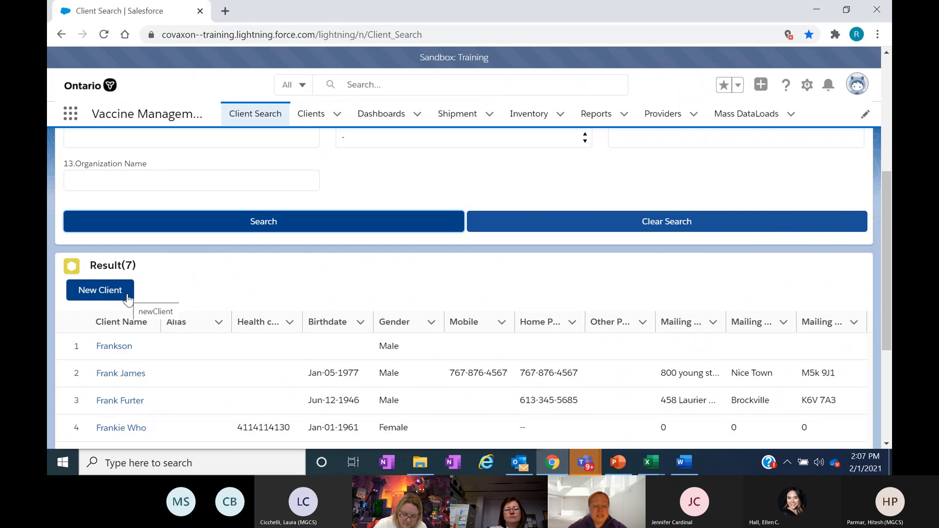
click(128, 299)
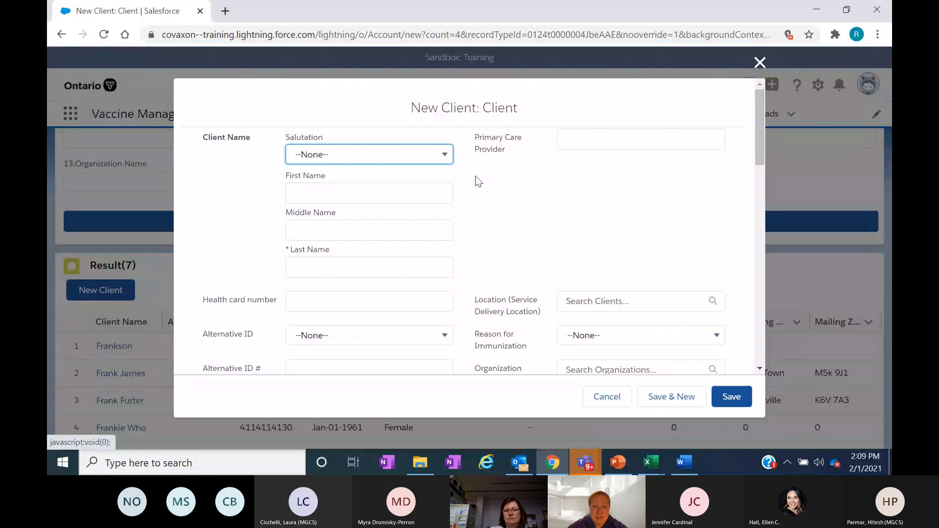
click(446, 156)
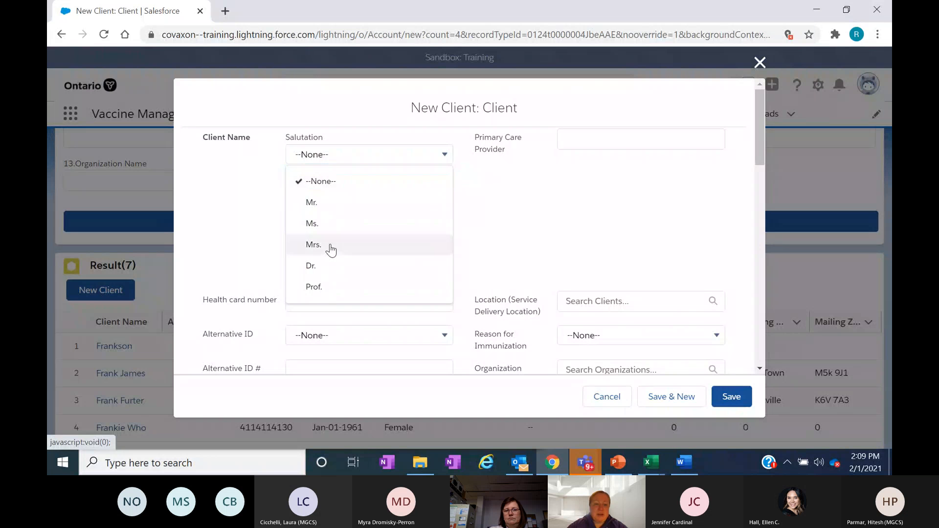
click(327, 224)
- Fill in the new client's middle name and last name
click(326, 228)
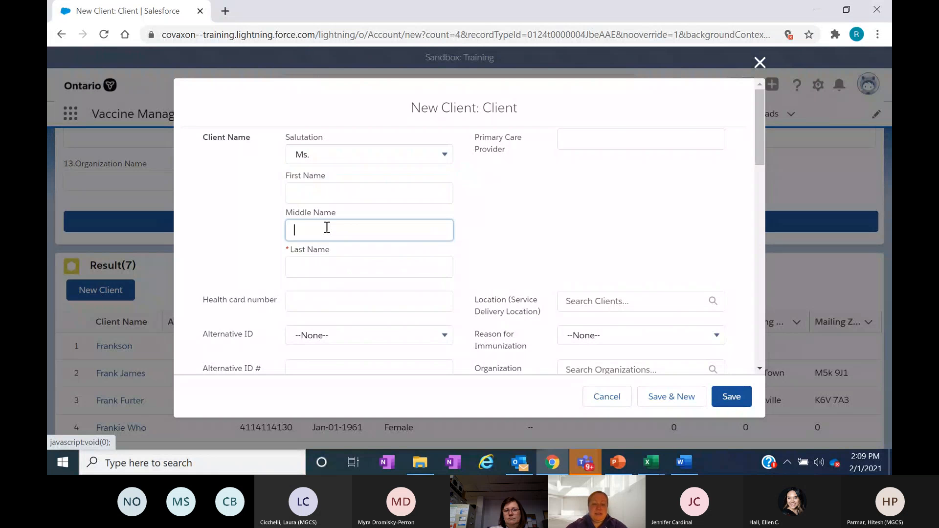
text(Fairy)
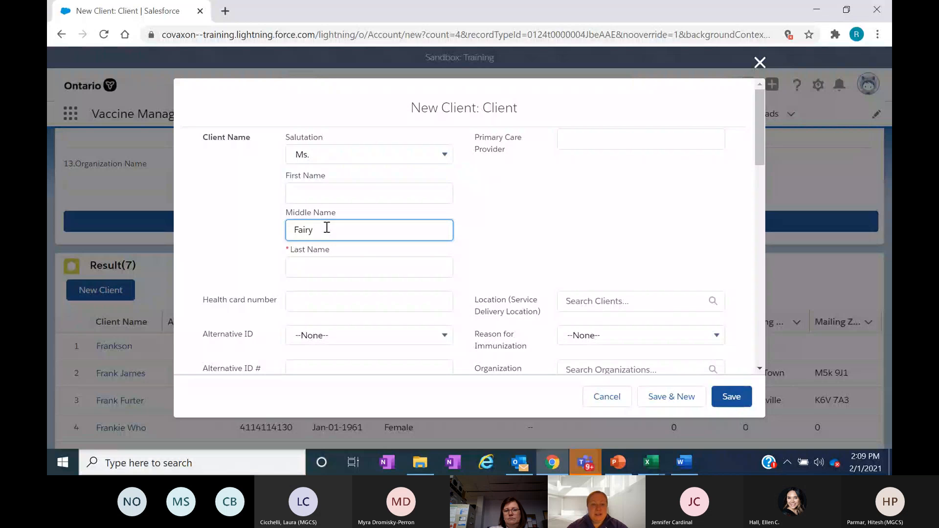
key(Tab)
text(Godmother)
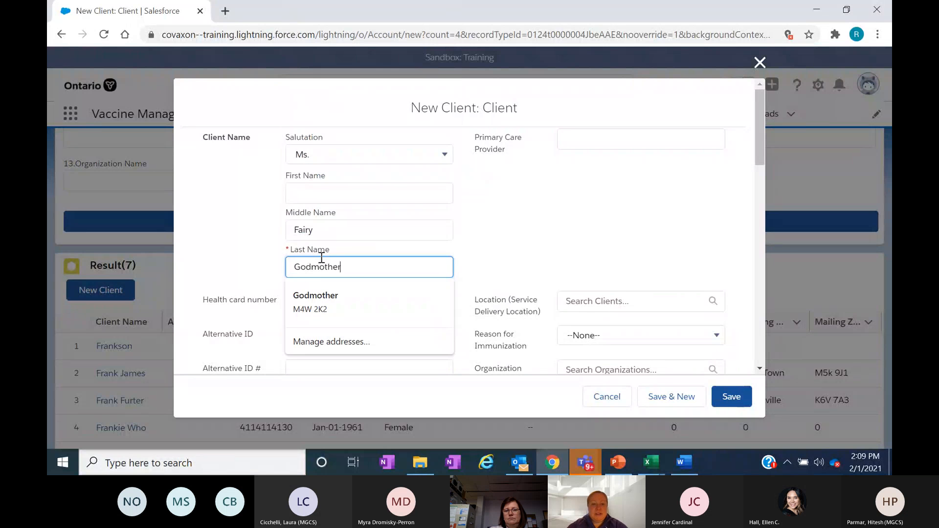
- Enter the new client's ten-digit health card number
click(508, 241)
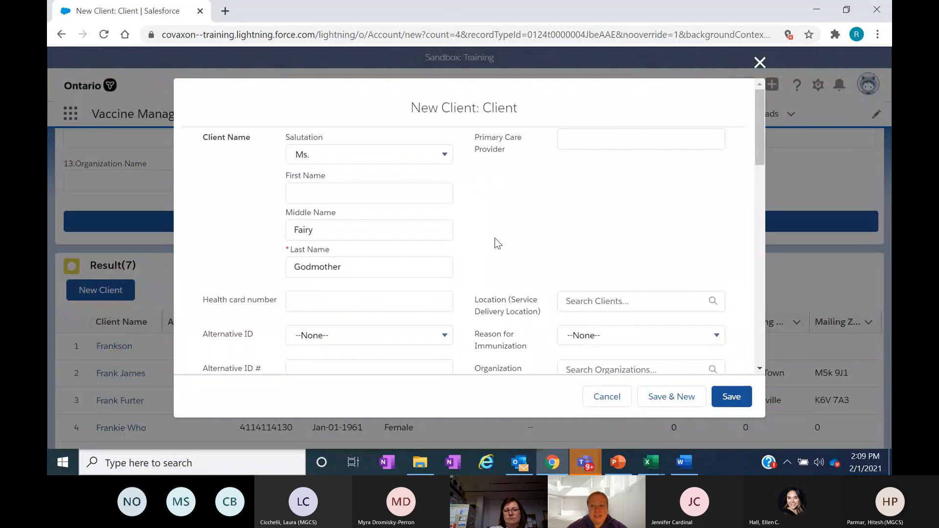
drag(757, 134, 758, 172)
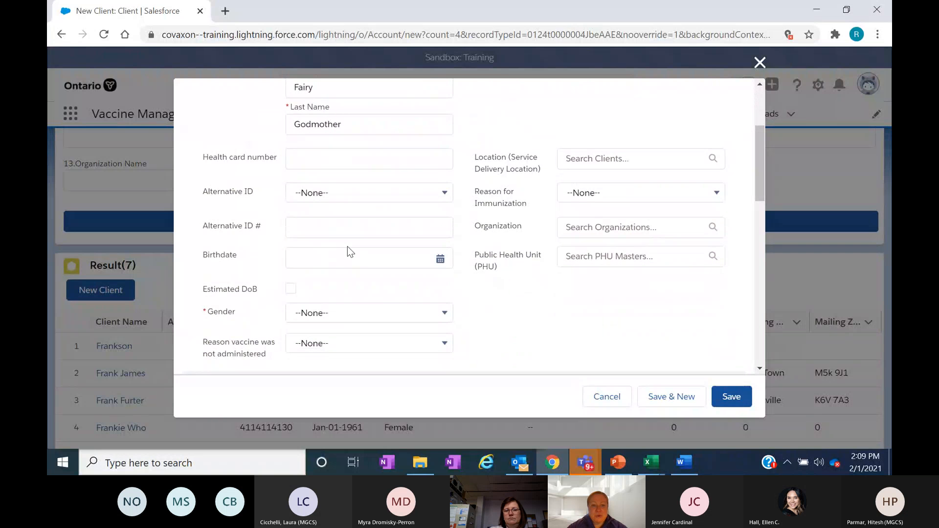
click(367, 158)
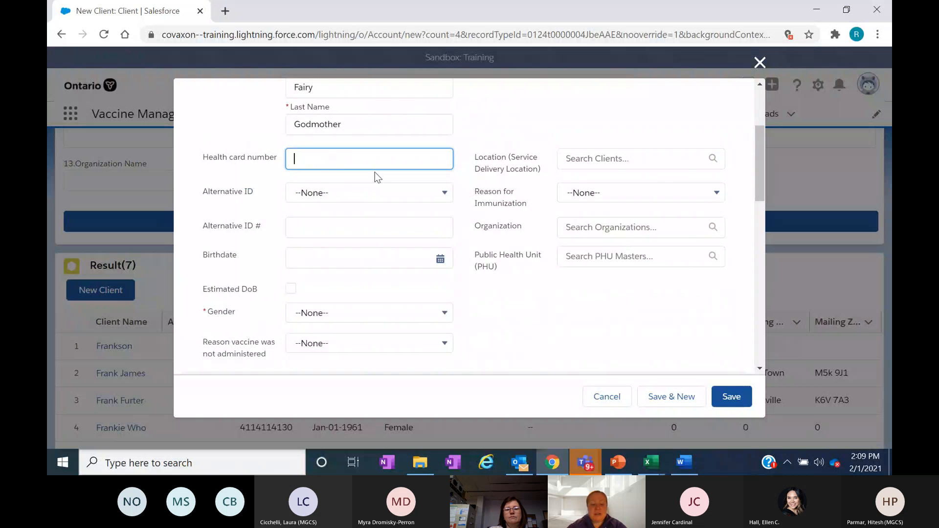
text(2)
text(22)
key(BackSpace)
key(BackSpace)
key(BackSpace)
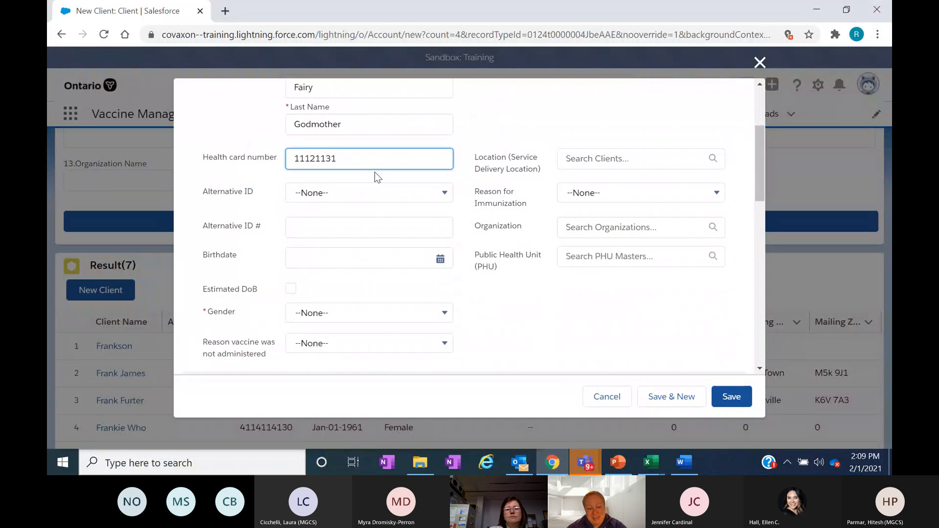
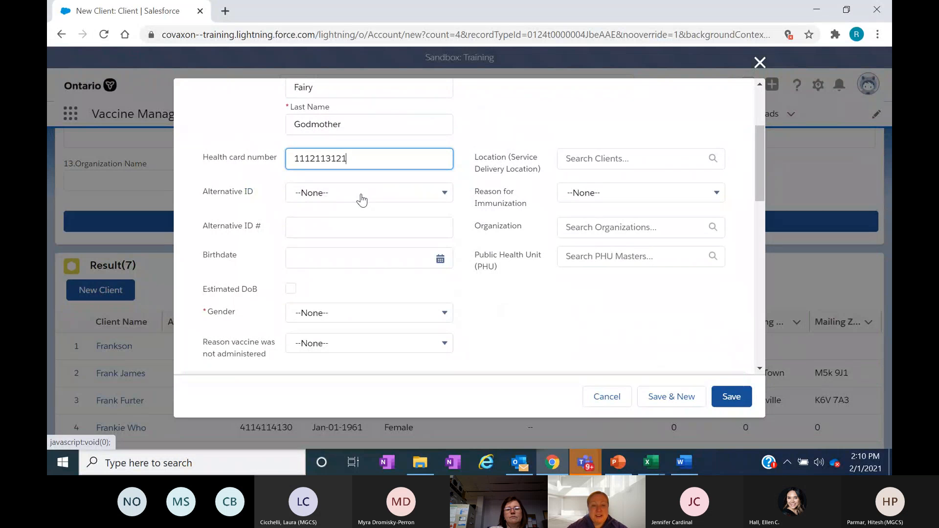
- Set the alternative ID type to Out of province Health Card # and enter the client's alternative ID number
click(432, 199)
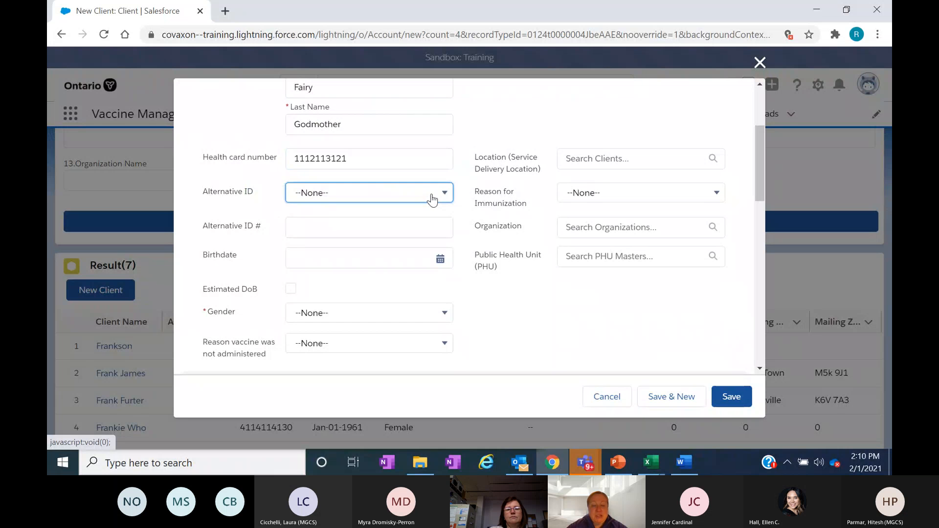
click(431, 198)
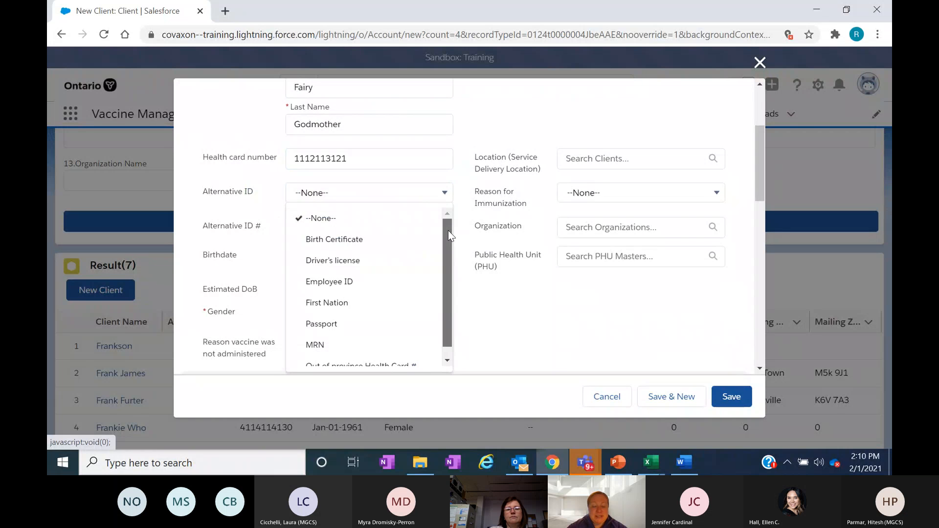
scroll(448, 230, down, 1)
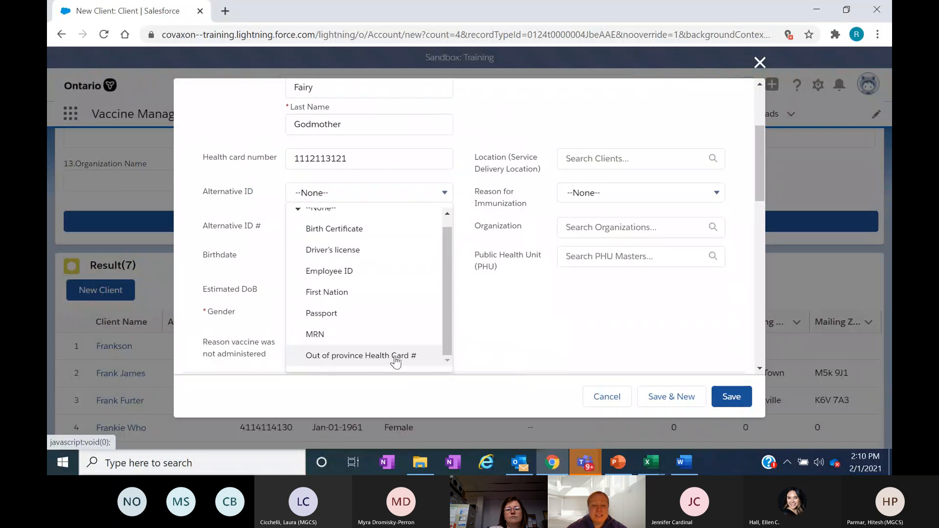
click(373, 360)
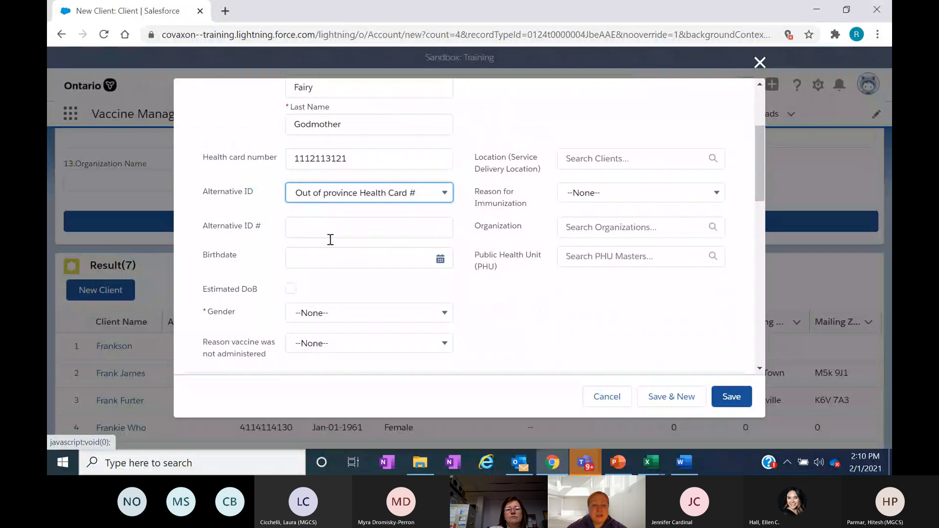
click(307, 232)
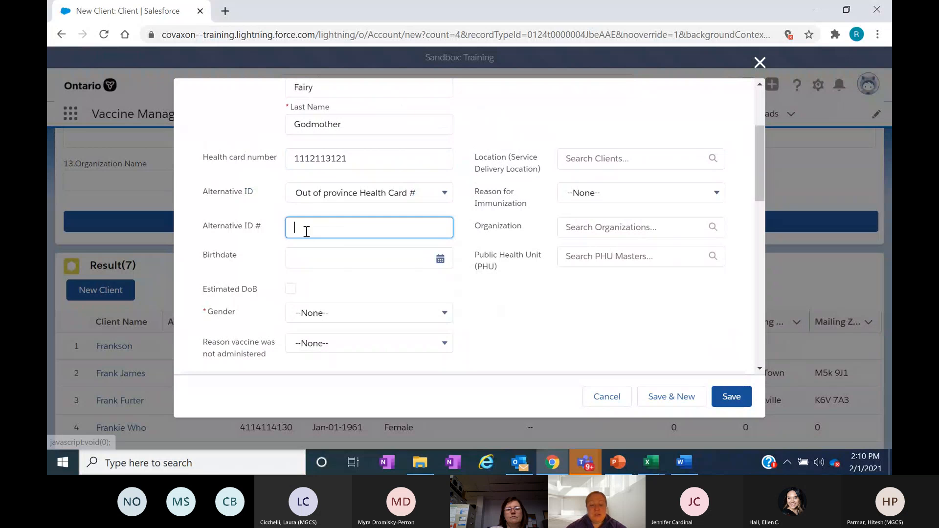
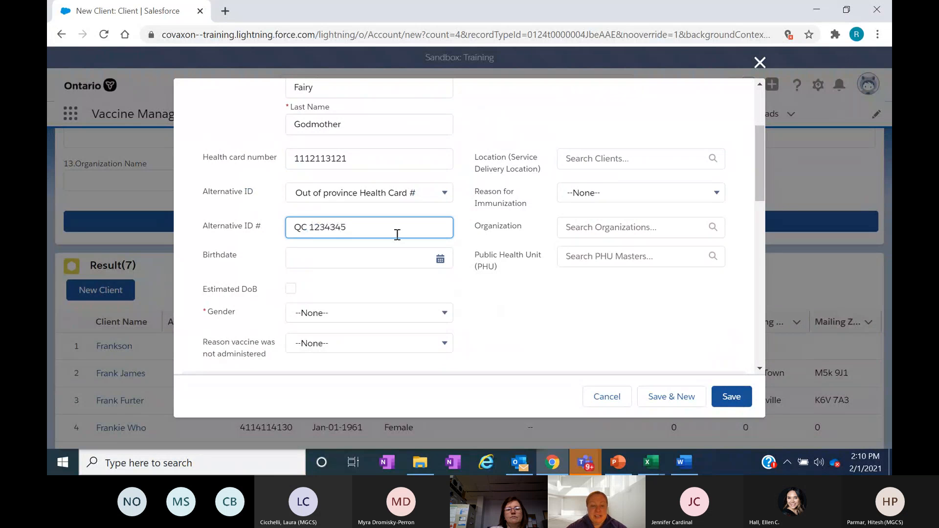
- Clear the alternative ID number and reset the alternative ID type to None
drag(369, 233, 254, 239)
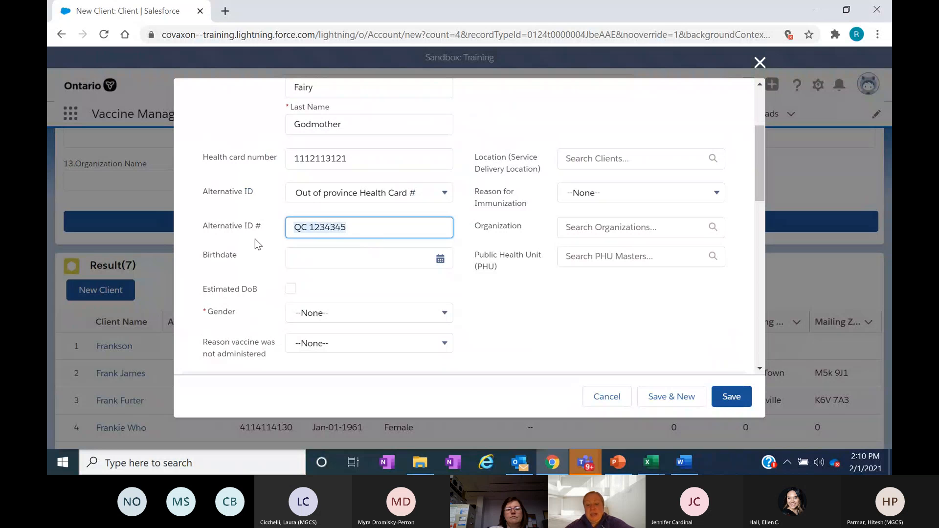
key(BackSpace)
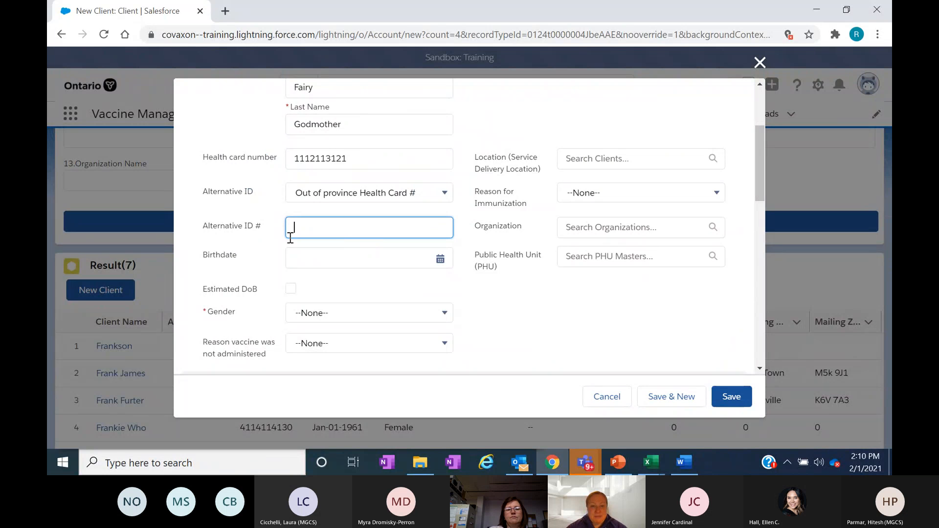
click(369, 193)
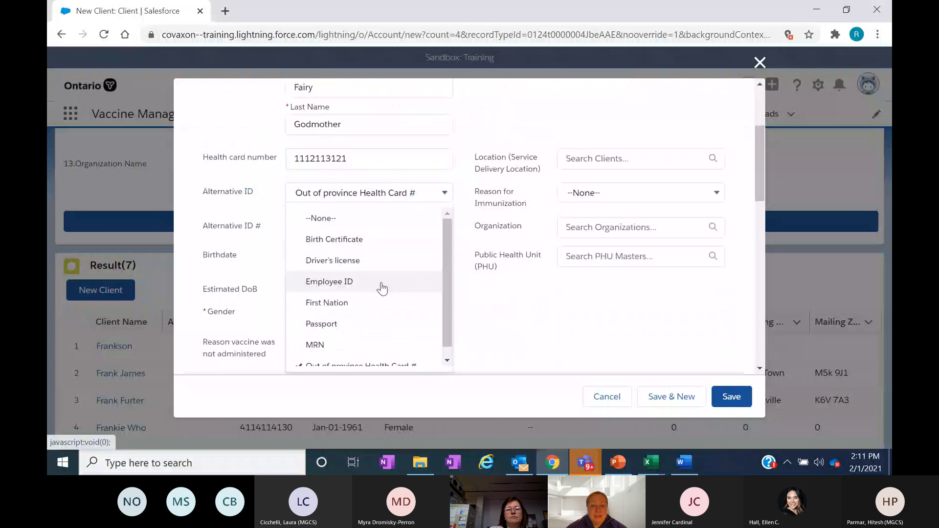
click(384, 218)
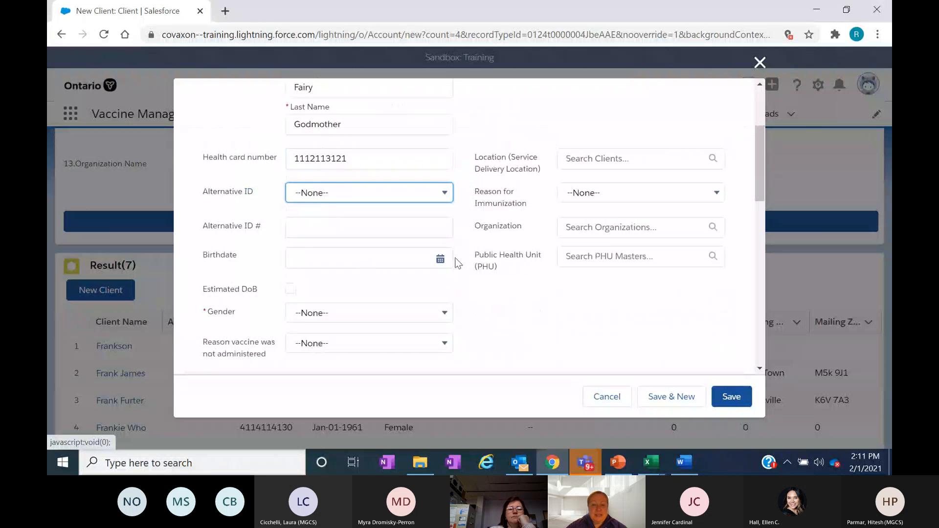
- Fill in the client's birthdate by choosing its year and day in the calendar
click(440, 259)
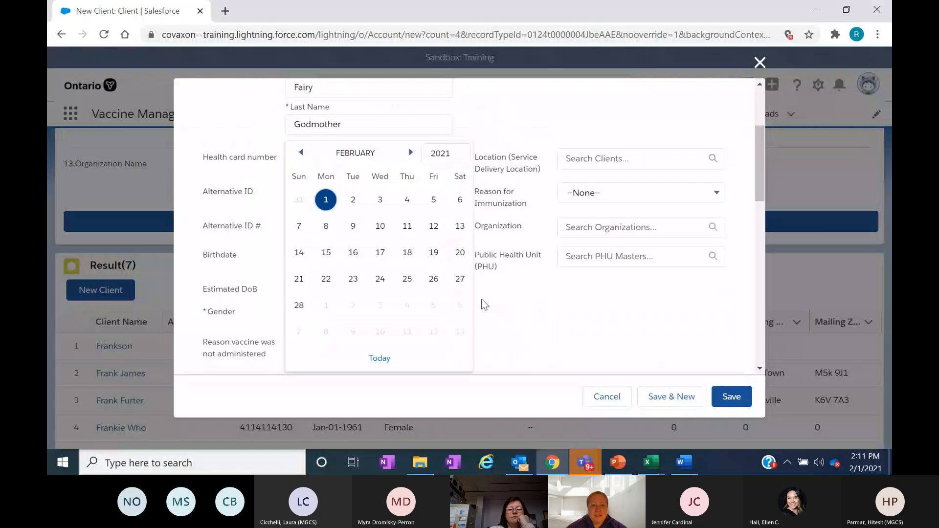
click(466, 154)
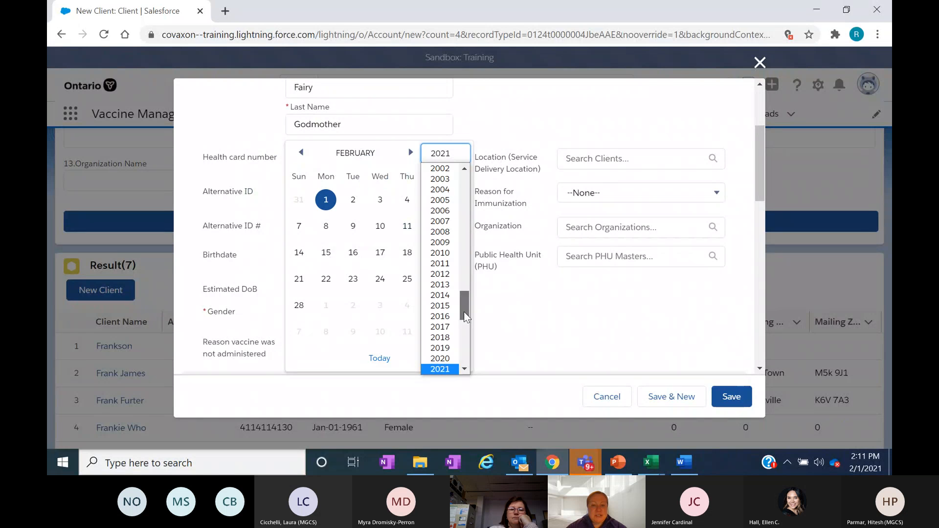
drag(464, 312, 465, 259)
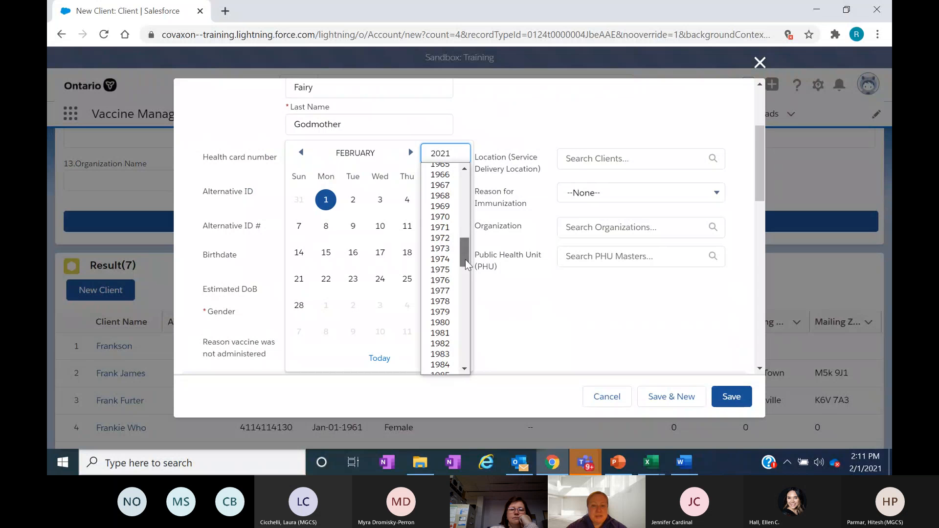
click(443, 216)
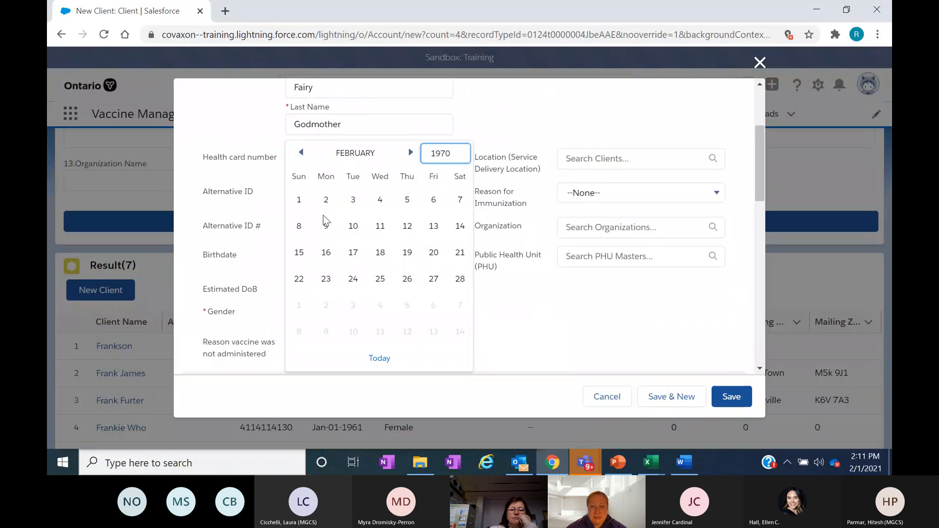
click(298, 201)
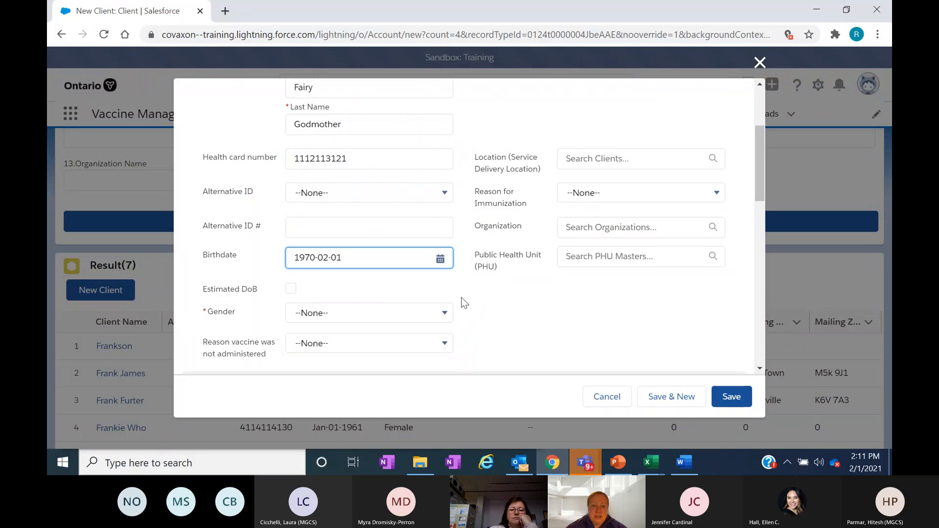
- Set the client's gender to Female and the service delivery location to Applefest Estate
click(377, 318)
click(346, 180)
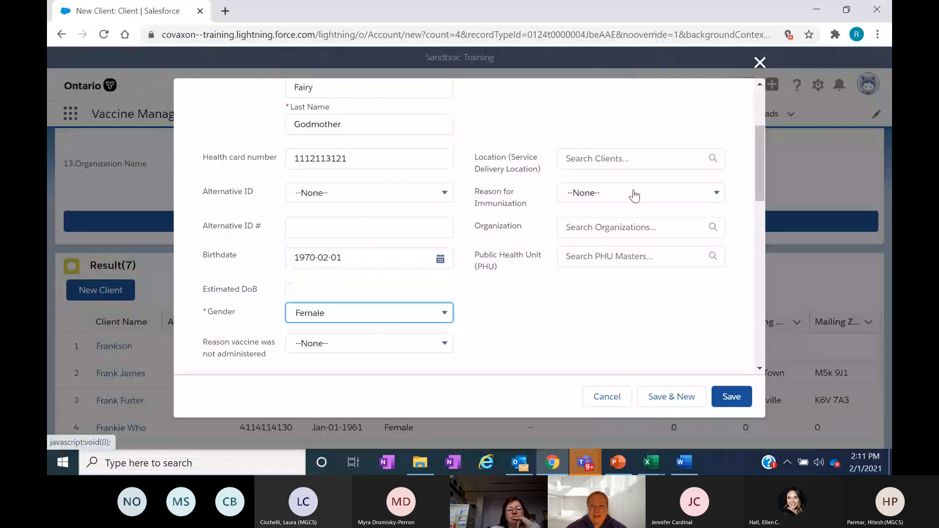
click(606, 159)
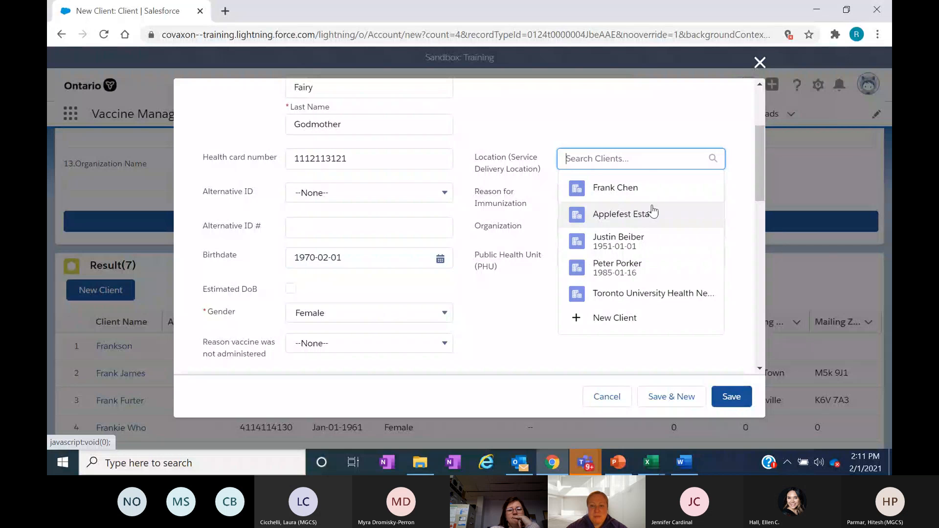
click(648, 214)
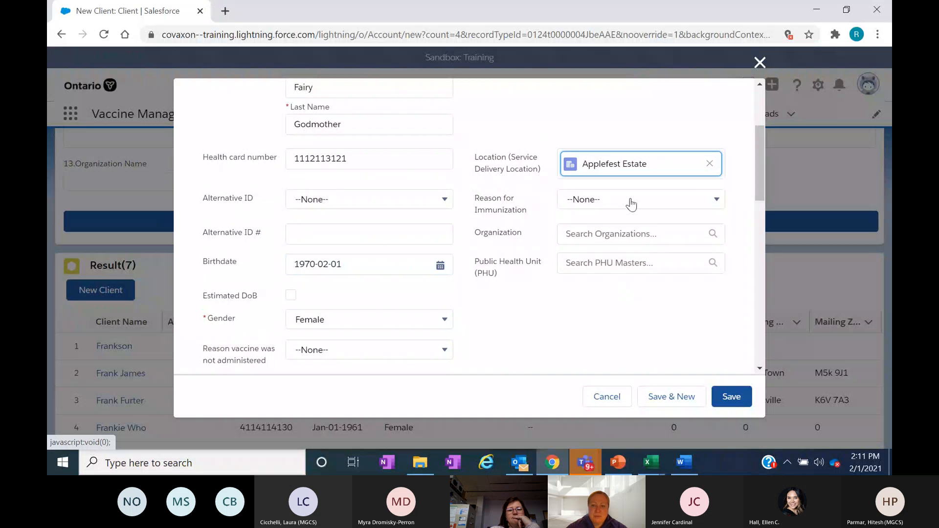
- Set the reason for immunization to Long Term Care: Healthcare Worker and the organization to Applefest Estate
click(631, 201)
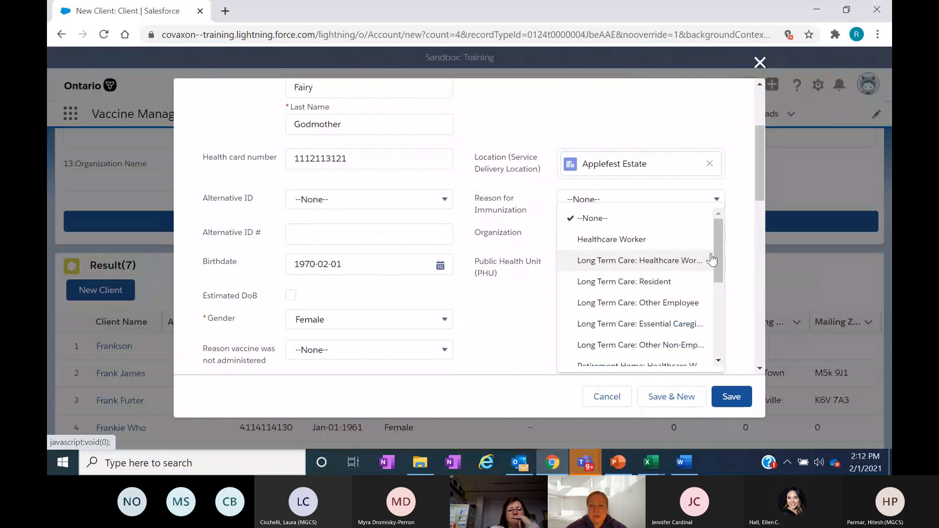
mouse_move(718, 237)
mouse_down()
mouse_move(726, 316)
mouse_move(732, 293)
mouse_up()
scroll(735, 277, up, 4)
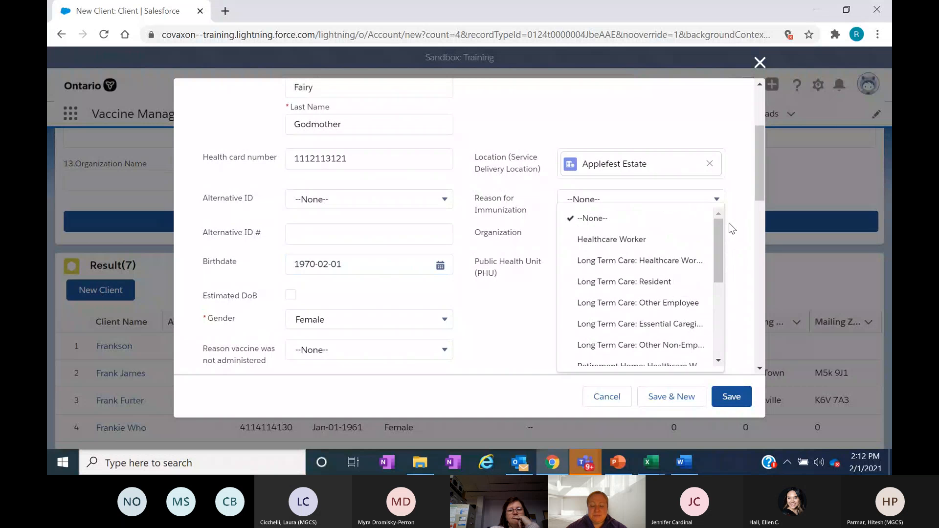
click(661, 260)
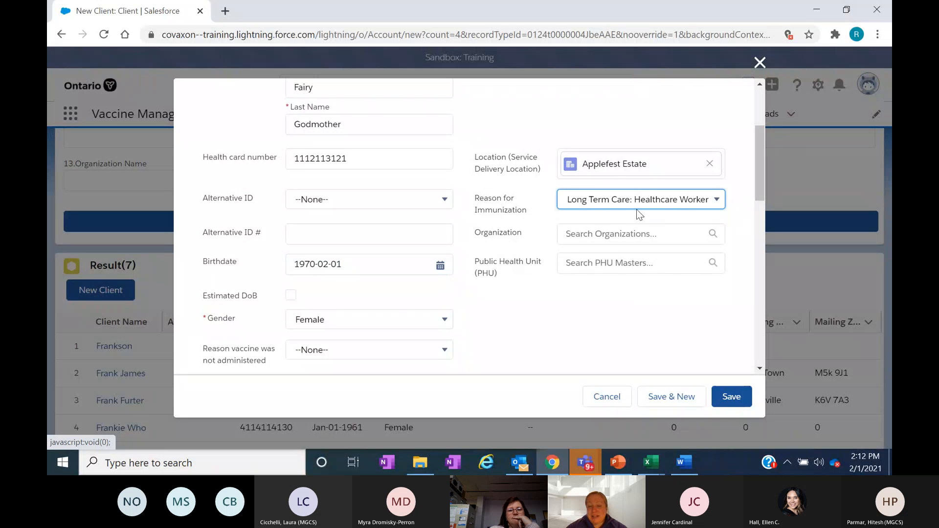
click(561, 235)
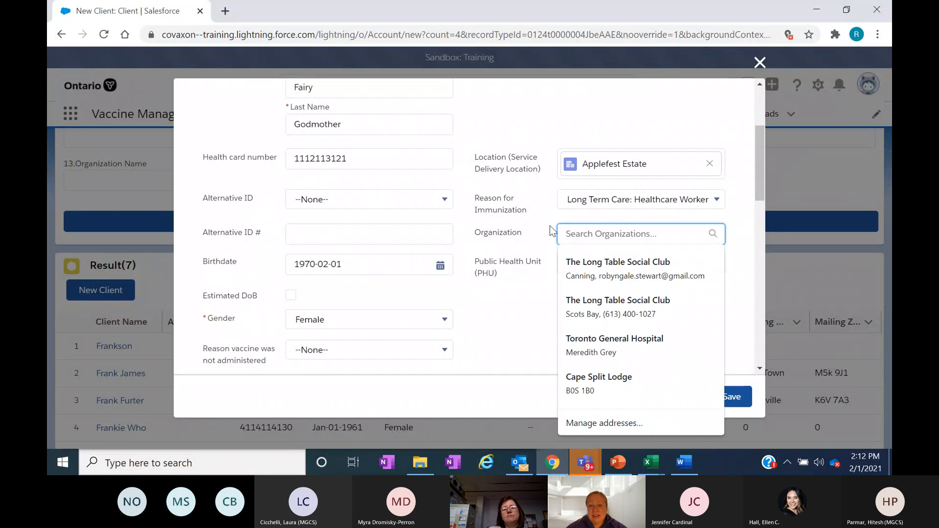
click(587, 262)
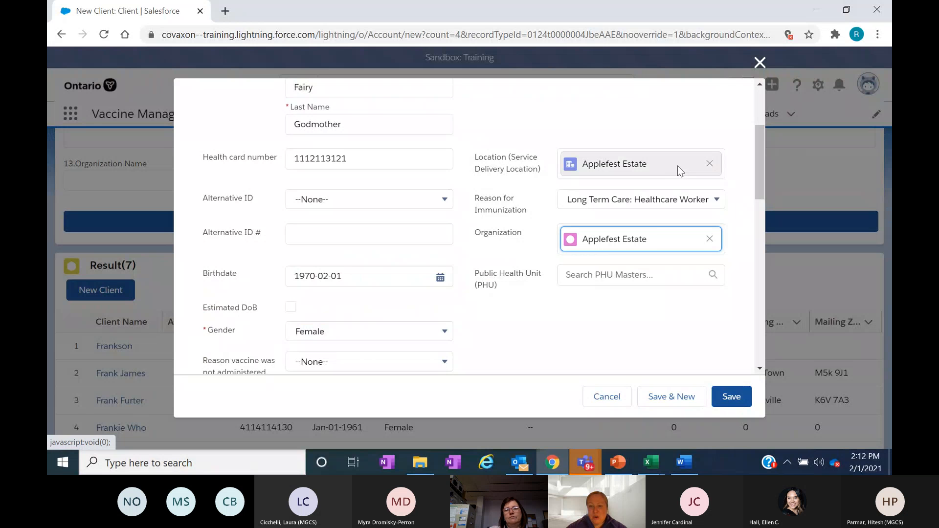
- Fill in the client's mailing address by looking it up in the address search and picking the matching Toronto, ON, Canada suggestion
drag(759, 162, 765, 195)
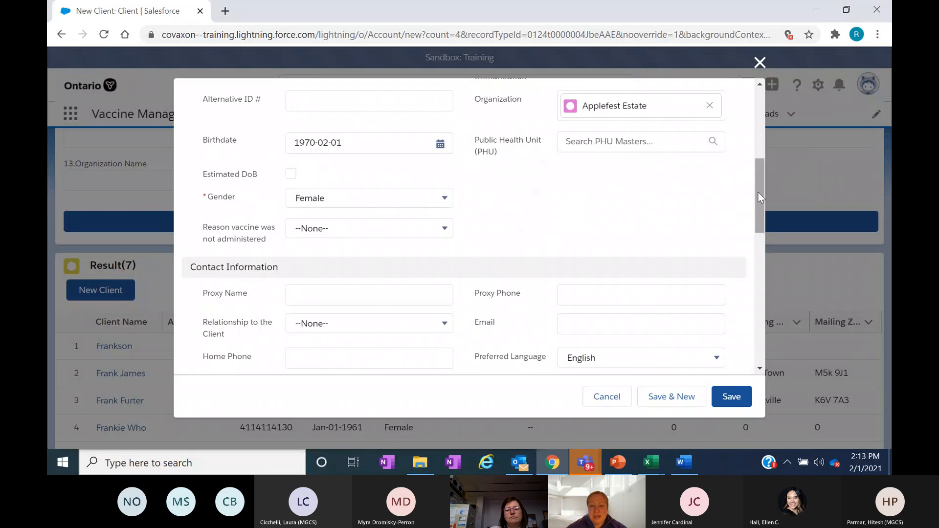
drag(762, 189, 631, 275)
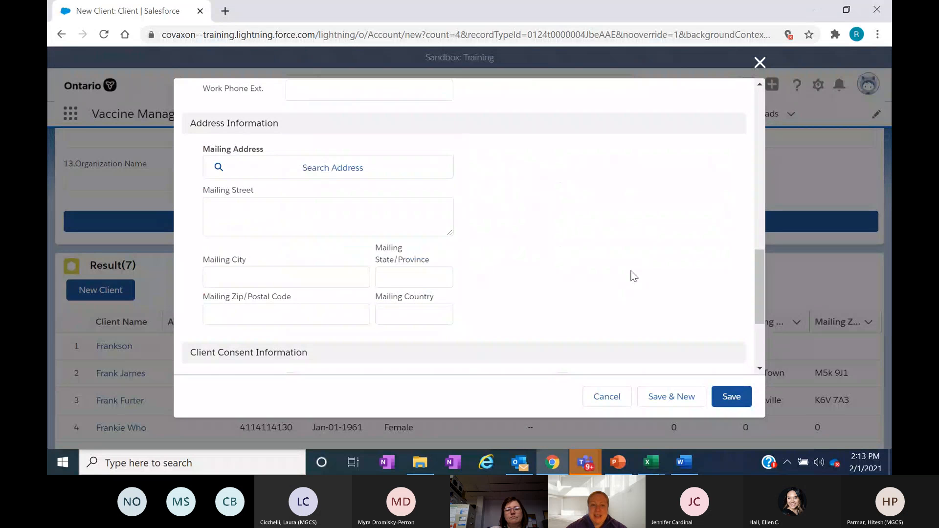
click(325, 170)
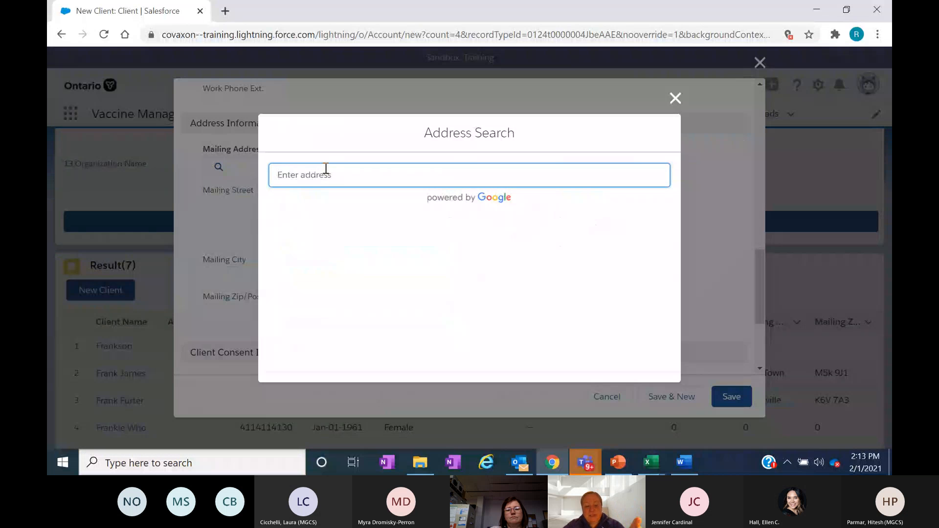
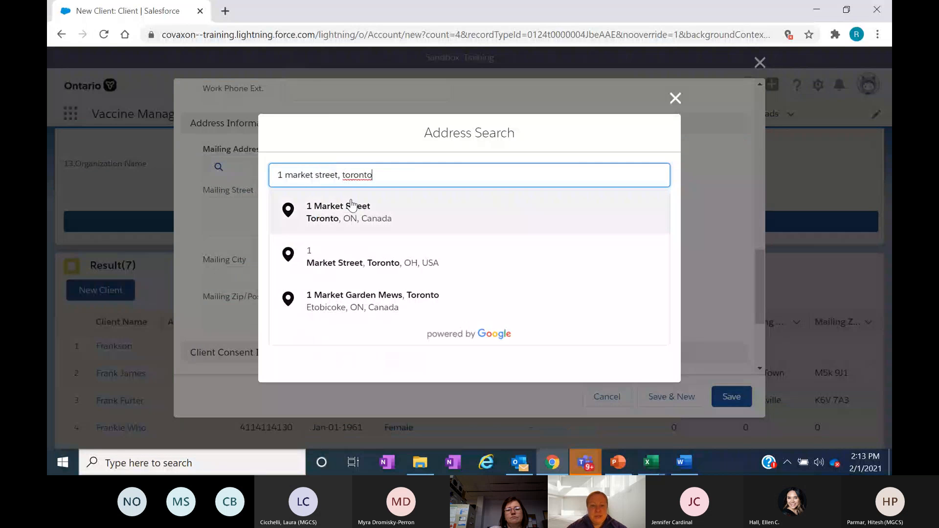
click(355, 214)
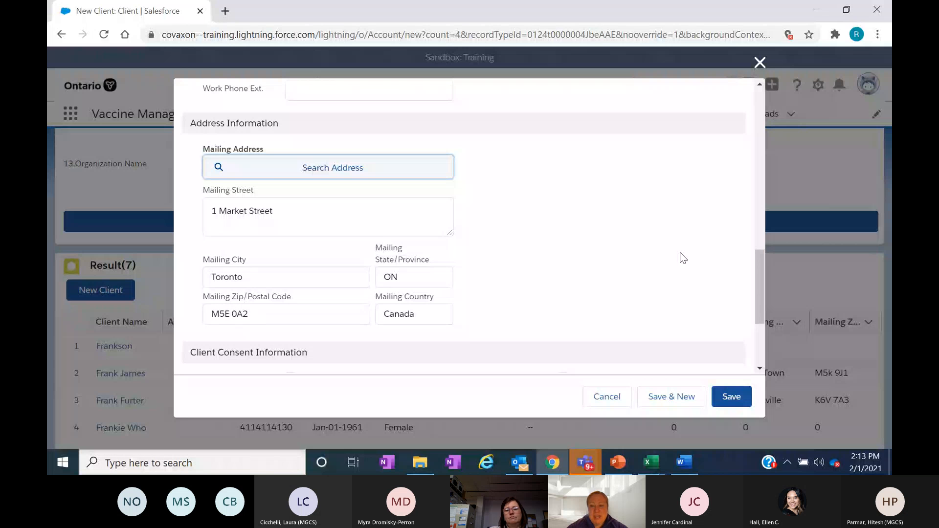
- Review the contact information fields and the available options for the proxy's relationship to the client
drag(760, 291, 760, 184)
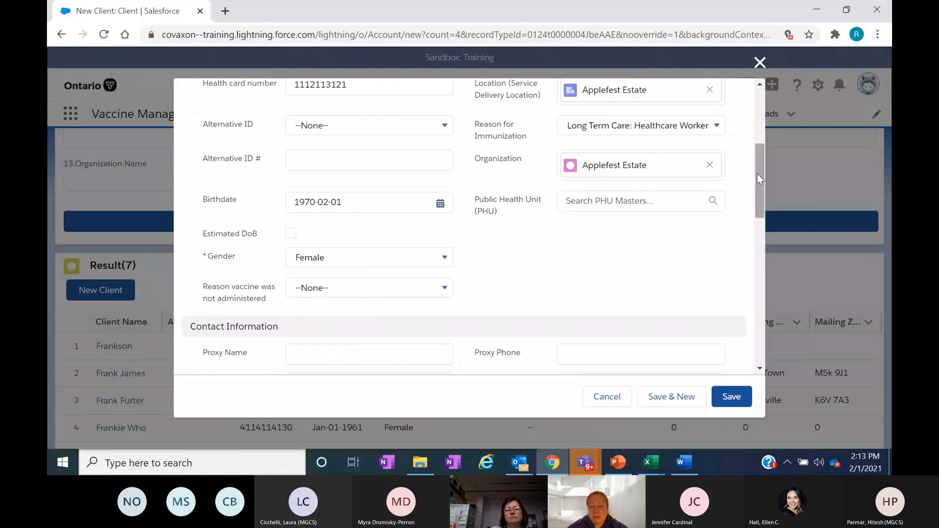
drag(757, 174, 772, 215)
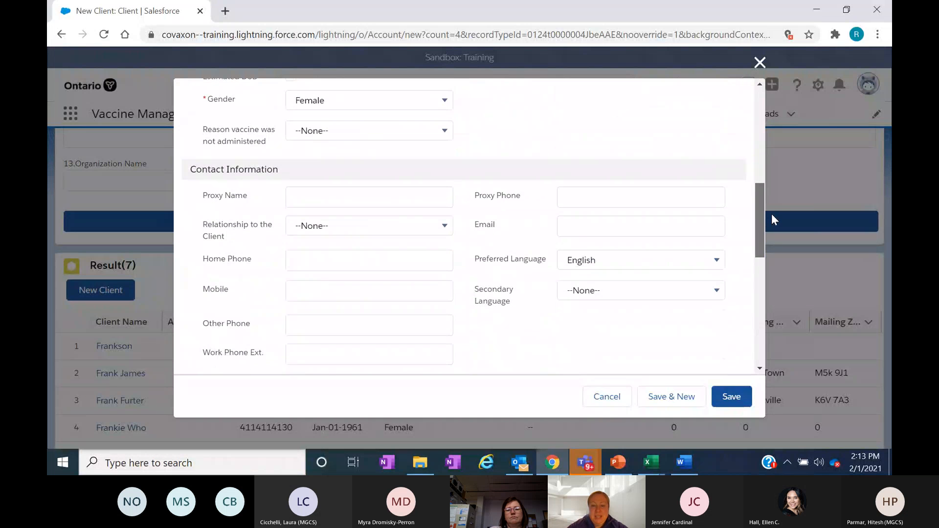
scroll(544, 314, down, 1)
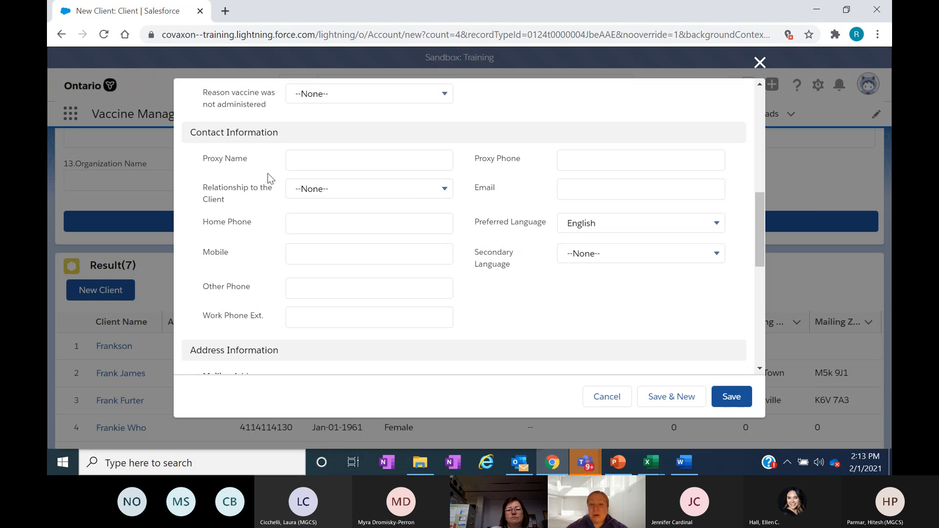
click(371, 191)
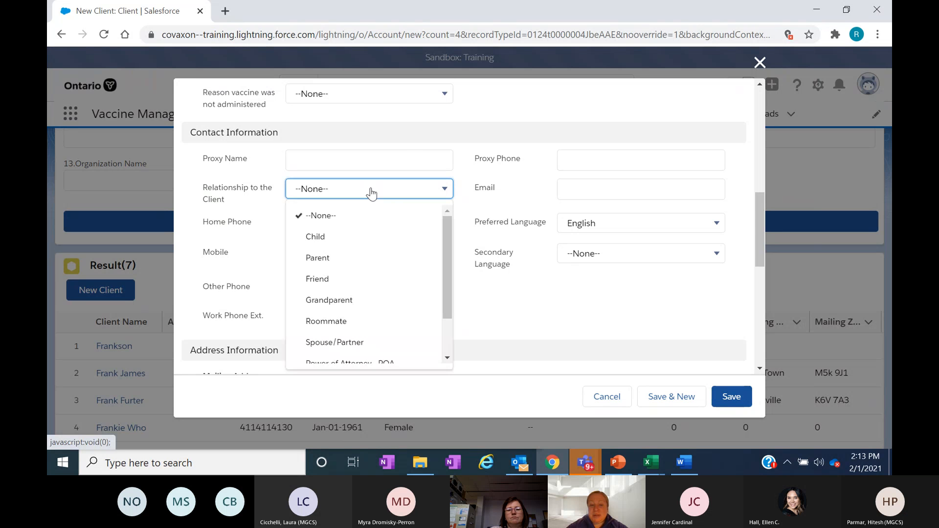
drag(445, 234, 450, 303)
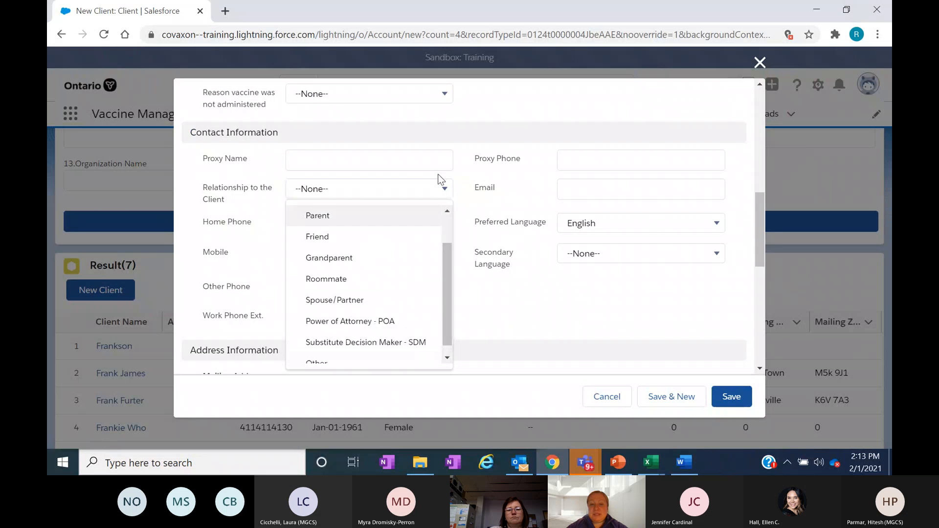
click(462, 207)
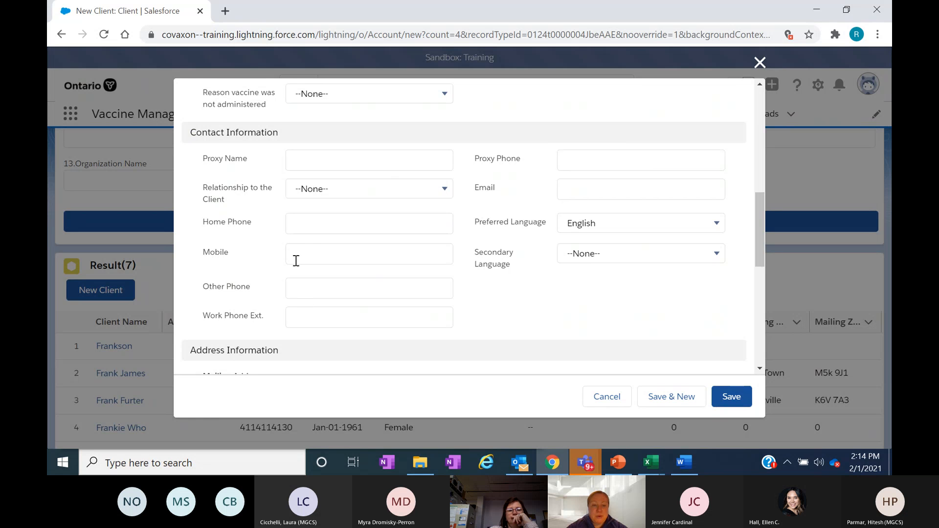
- Enter the client's mobile phone number in the contact information
click(323, 262)
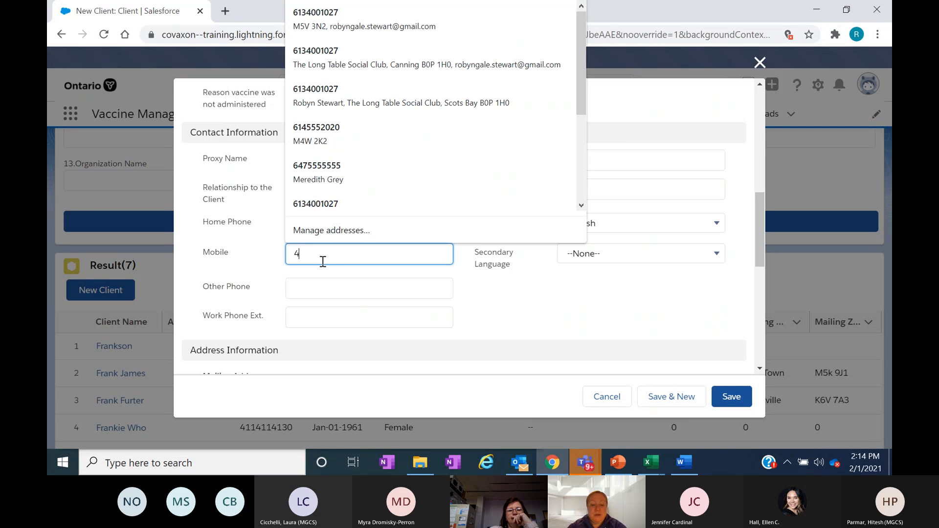
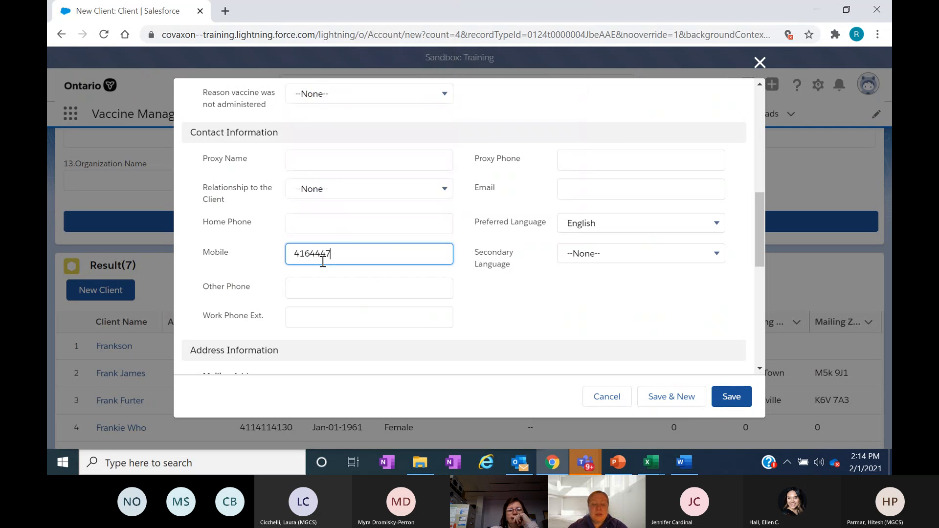
click(520, 302)
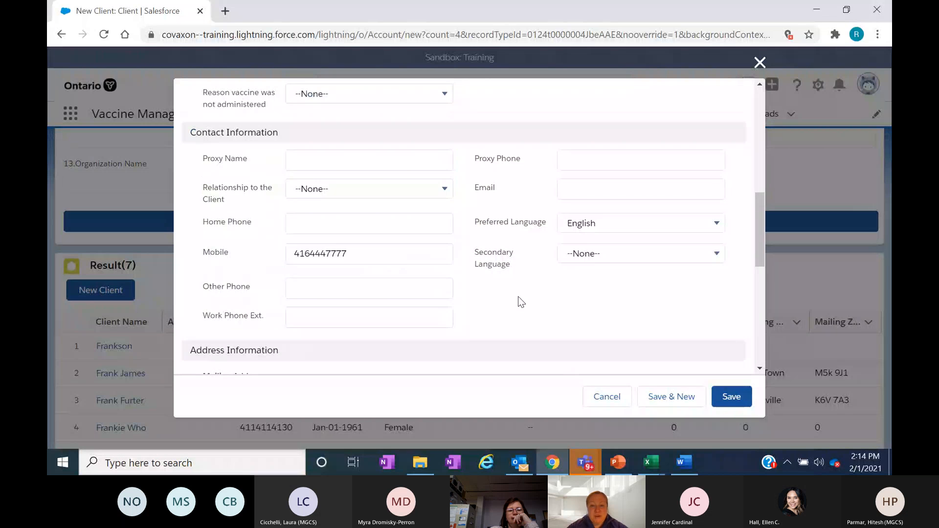
- Enter the client's email address in the contact information
click(582, 194)
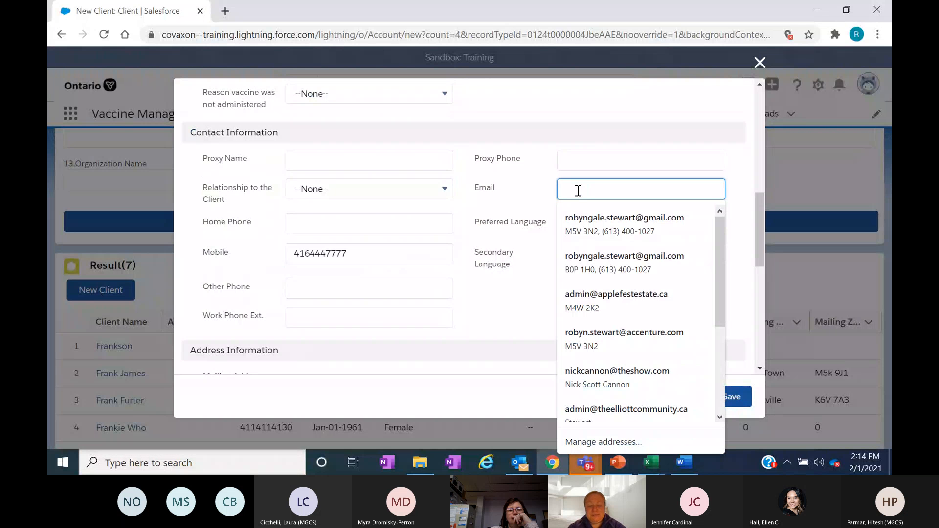
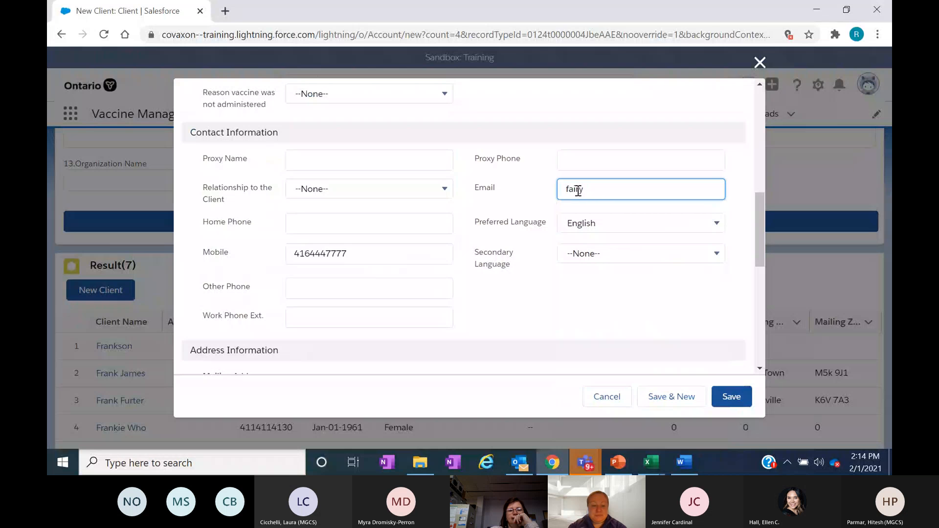
click(548, 193)
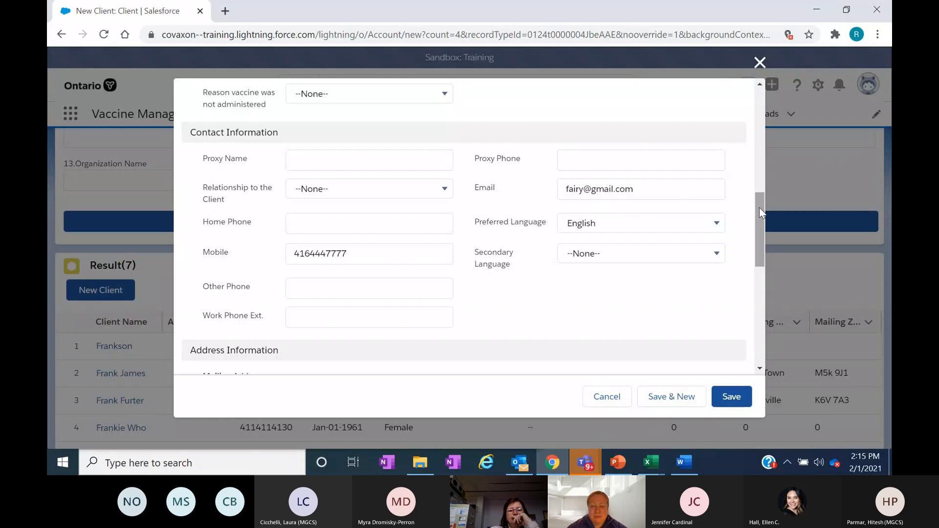
- Review the client consent options, and compare them with the consent and communication columns of the client list in Excel's CLIENTS_LOAD_TEMPLATE_v28 workbook
drag(760, 208, 760, 208)
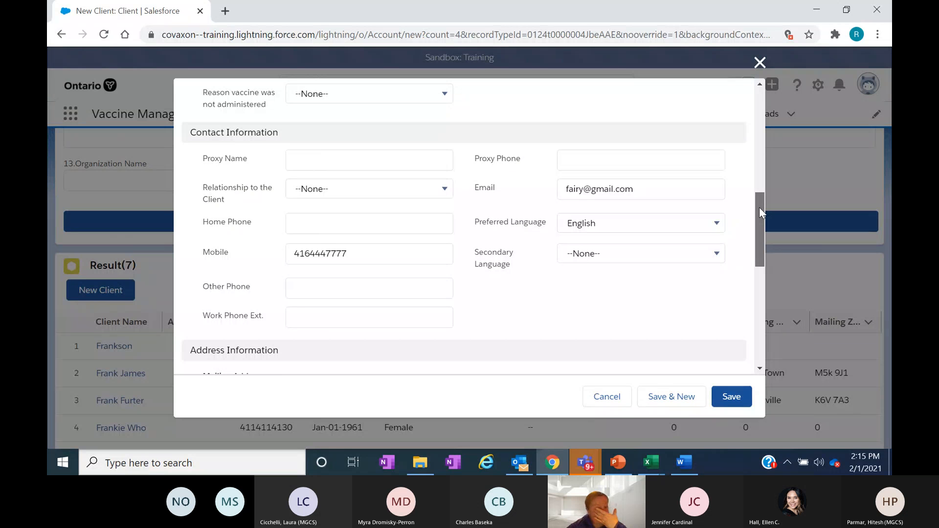
drag(759, 207, 774, 324)
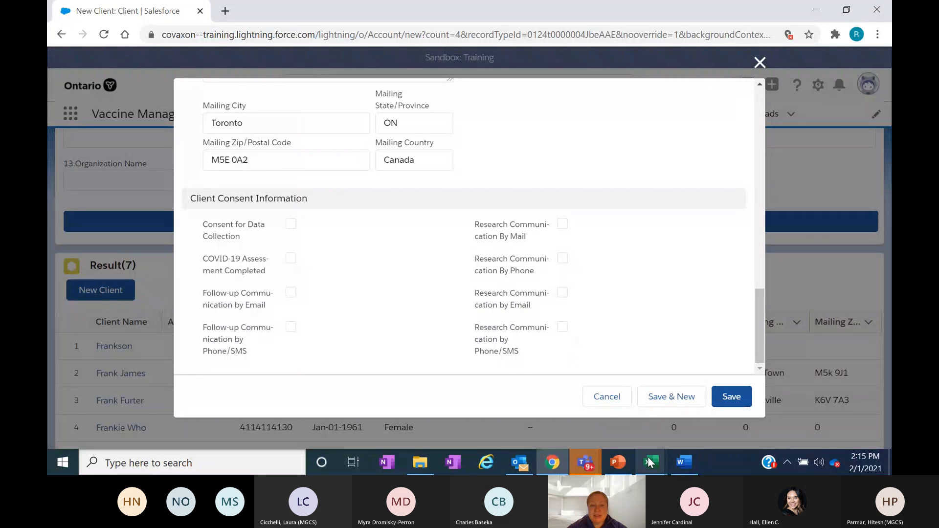
mouse_move(650, 462)
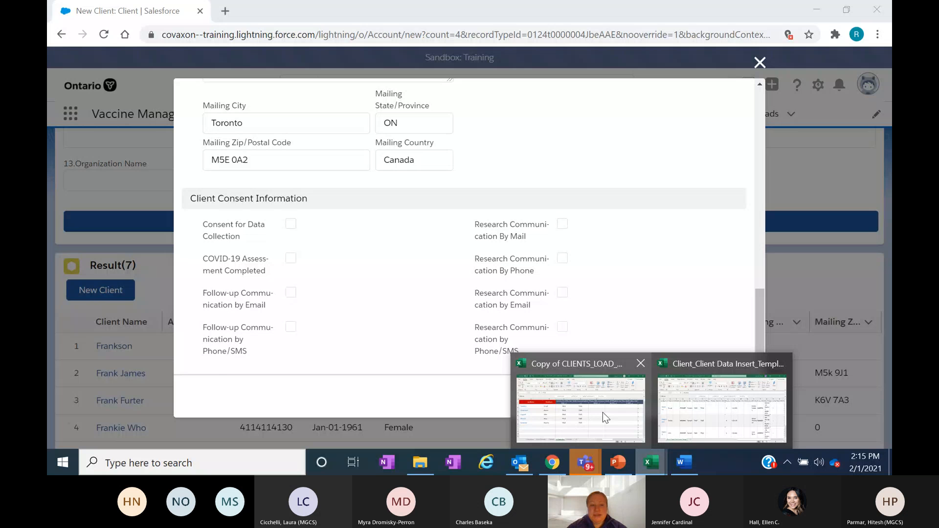
click(602, 417)
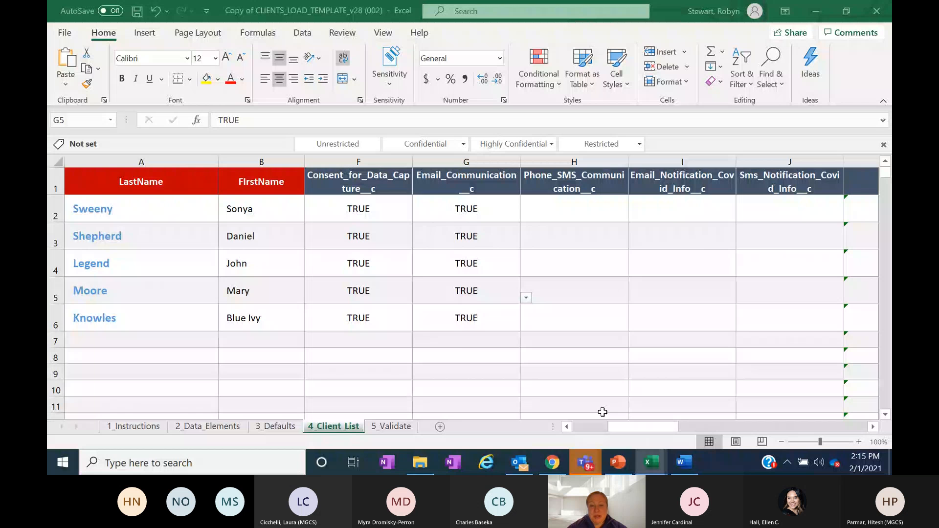
key(Left)
key(Left)
key(Left)
key(Left)
key(Left)
key(Left)
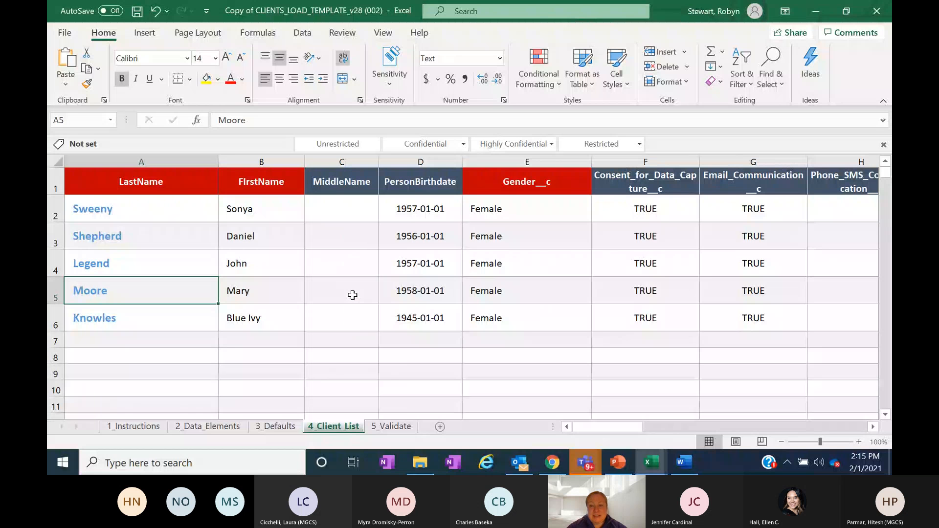
click(234, 355)
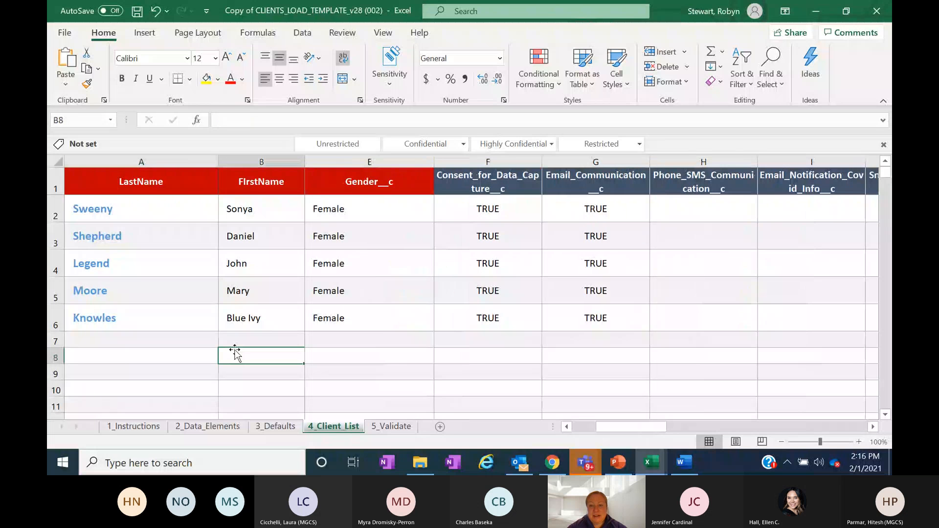
click(873, 426)
click(873, 427)
click(873, 427)
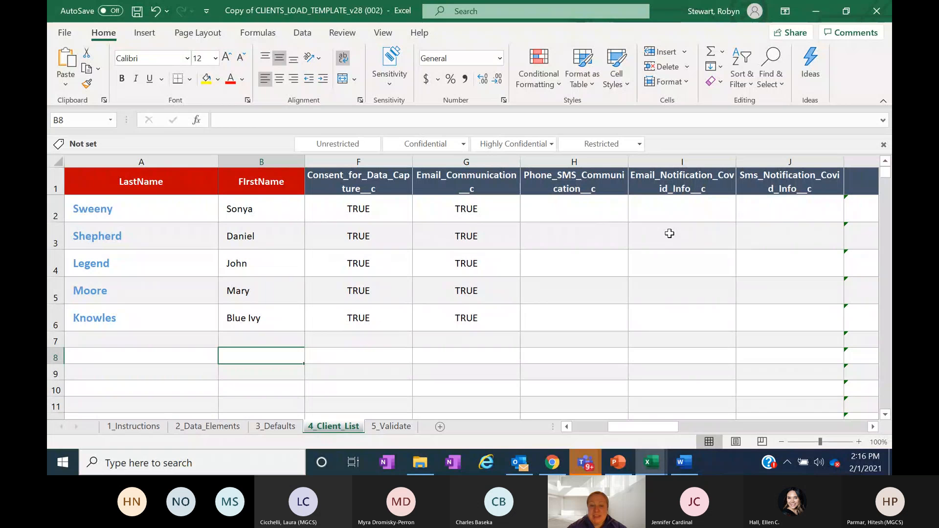
- Switch back to Chrome and save the new client record
click(553, 465)
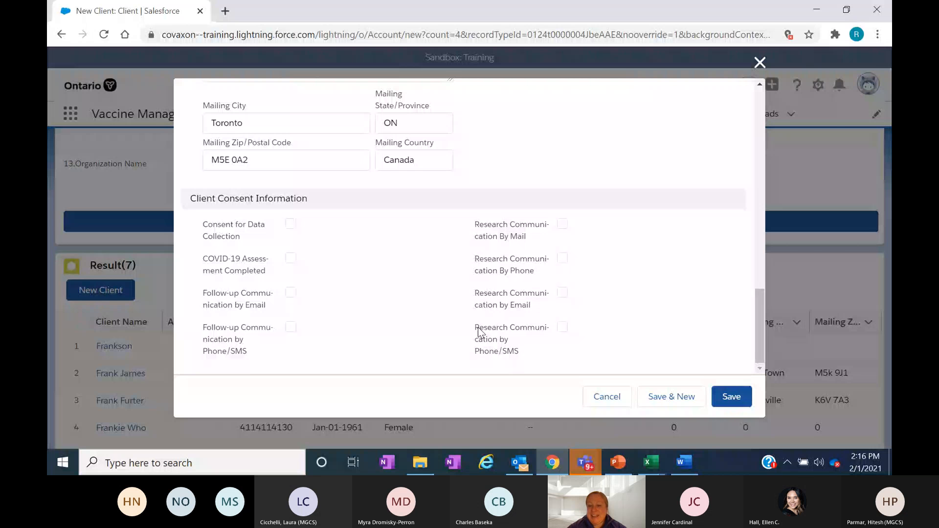
click(734, 403)
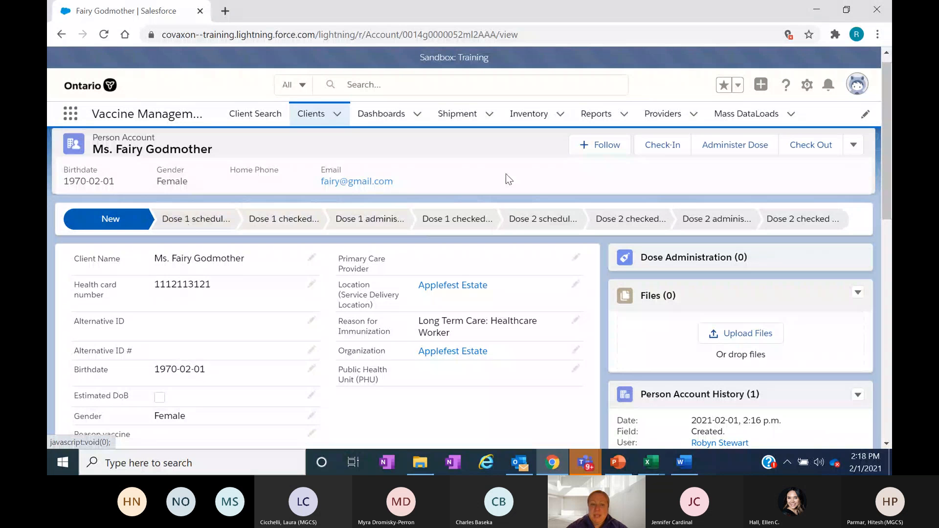
- Start the client's check-in for dose 1 and mark Consent for Data Collection and COVID-19 Assessment Completed
click(657, 148)
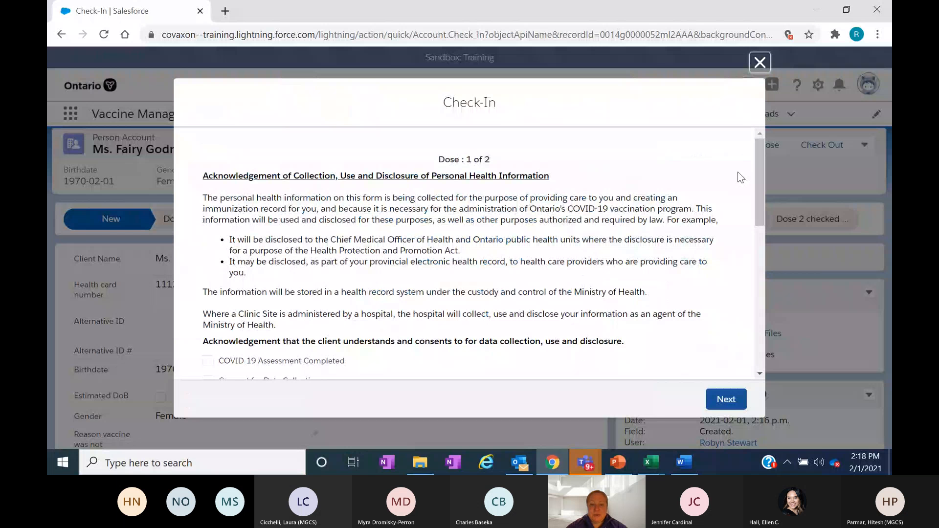
drag(758, 156, 758, 156)
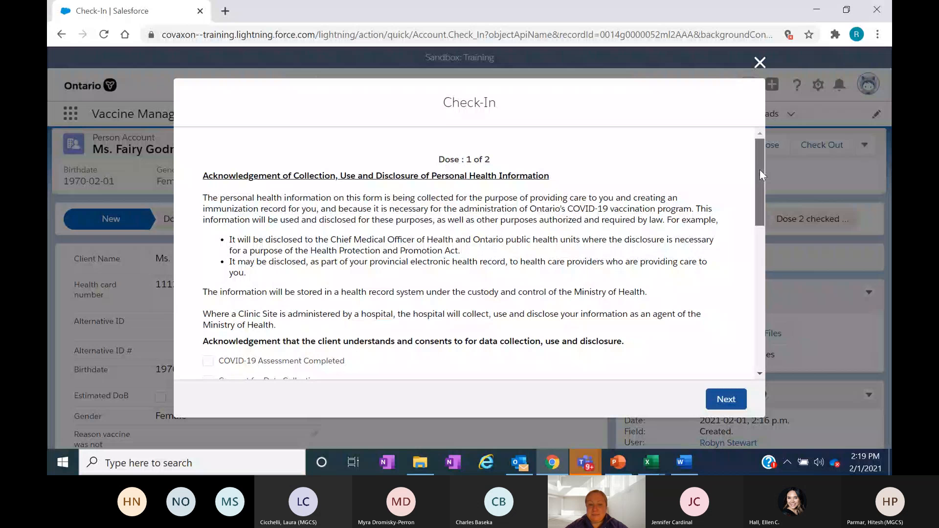
drag(759, 169, 764, 212)
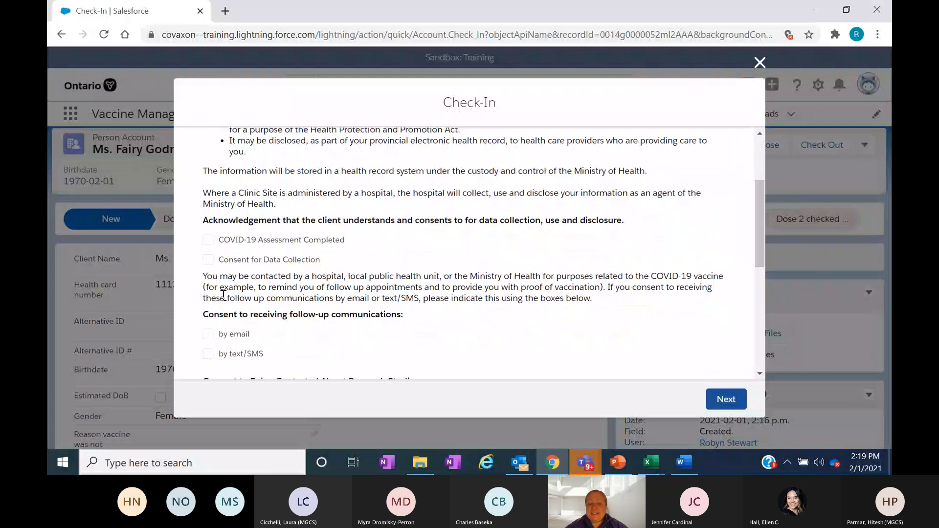
click(208, 260)
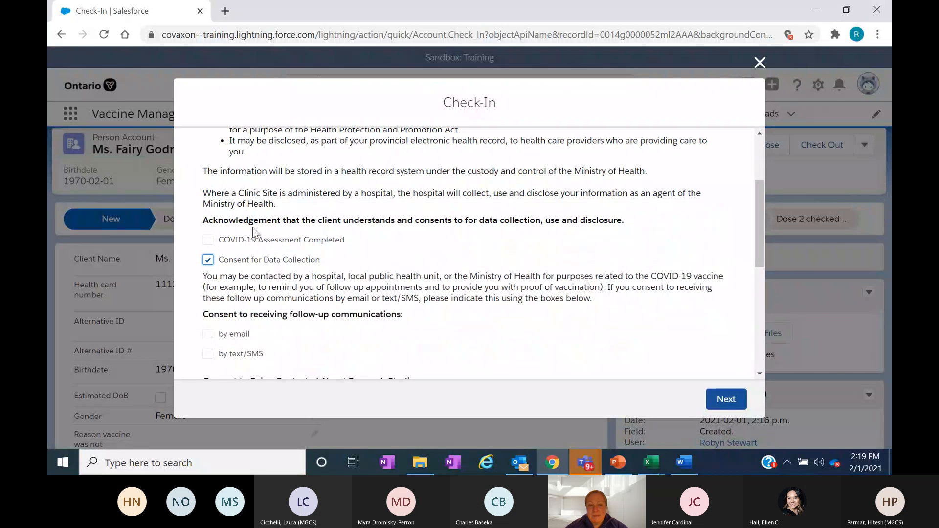
click(208, 258)
click(208, 240)
- Withdraw the Consent for Data Collection acknowledgement in the check-in form
drag(761, 198, 759, 236)
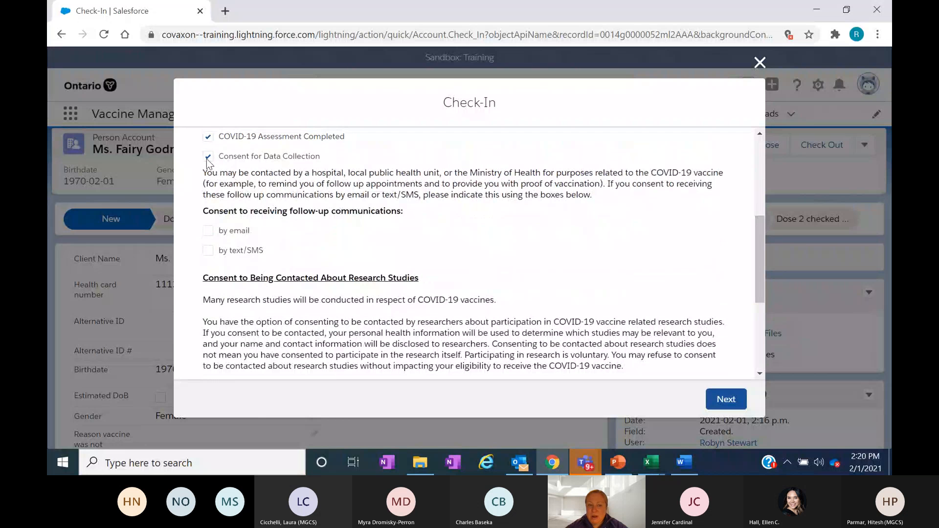
click(207, 160)
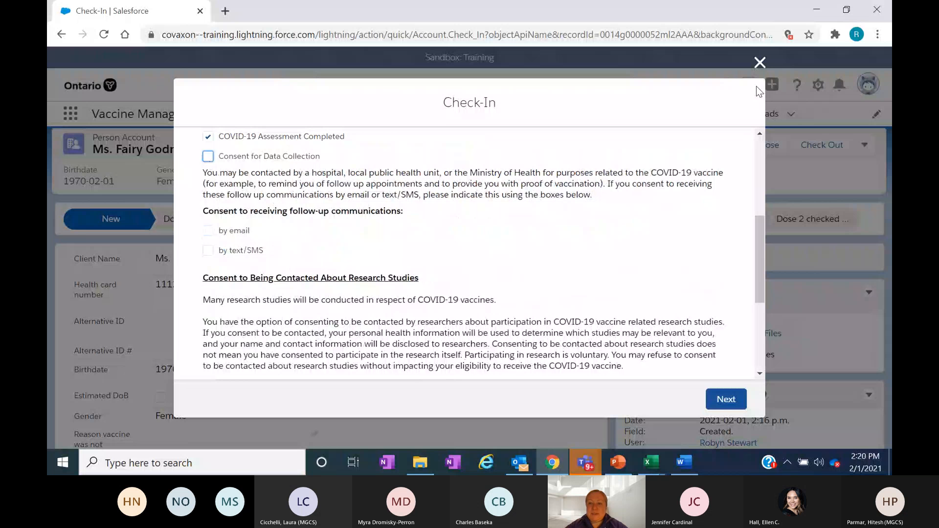
- Switch to the Moderna COVID-19 Vaccine Data Entry Form in Word and examine its client information, proxy information and consent sections
click(687, 459)
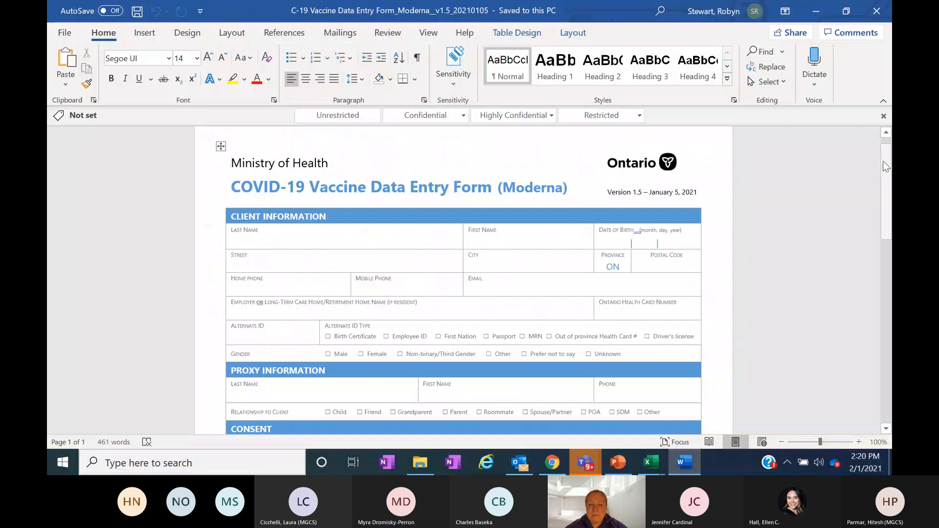
click(884, 116)
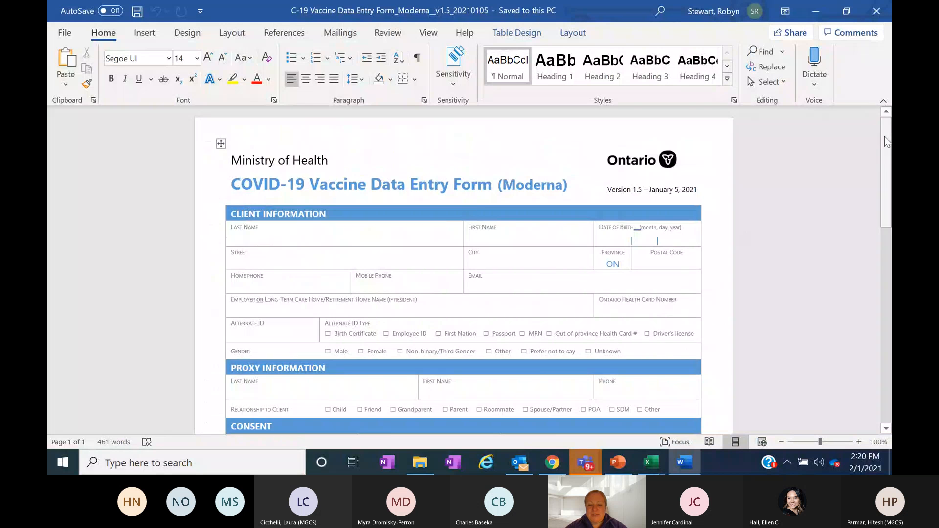
drag(885, 137, 891, 244)
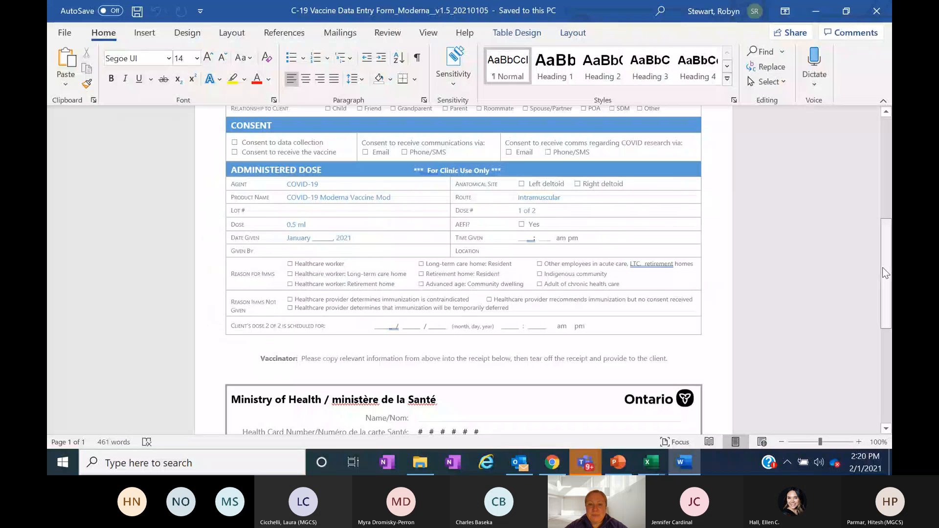
drag(885, 273, 886, 194)
scroll(890, 191, up, 1)
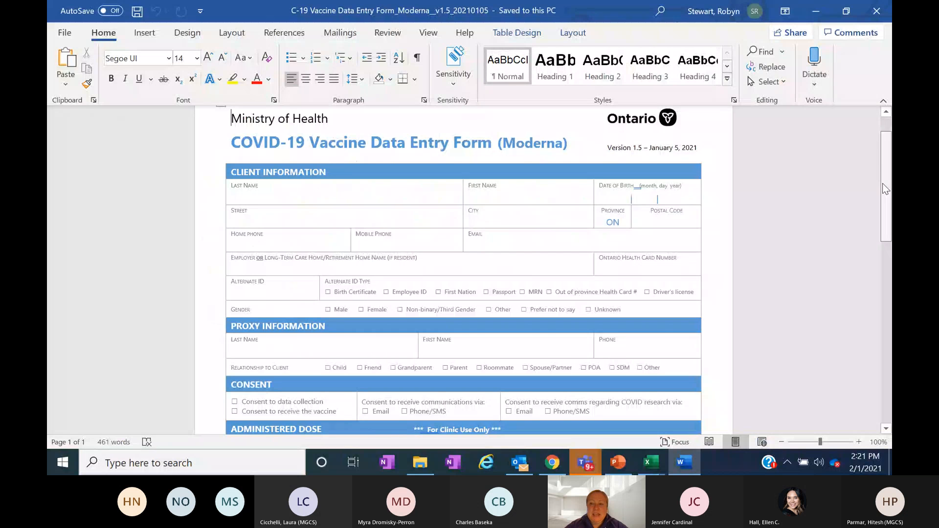
scroll(887, 188, down, 1)
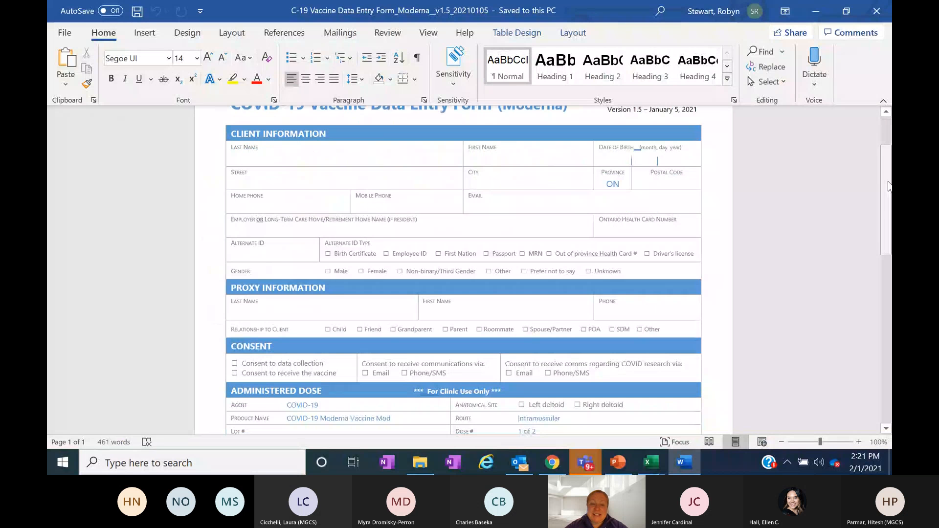
scroll(889, 186, down, 4)
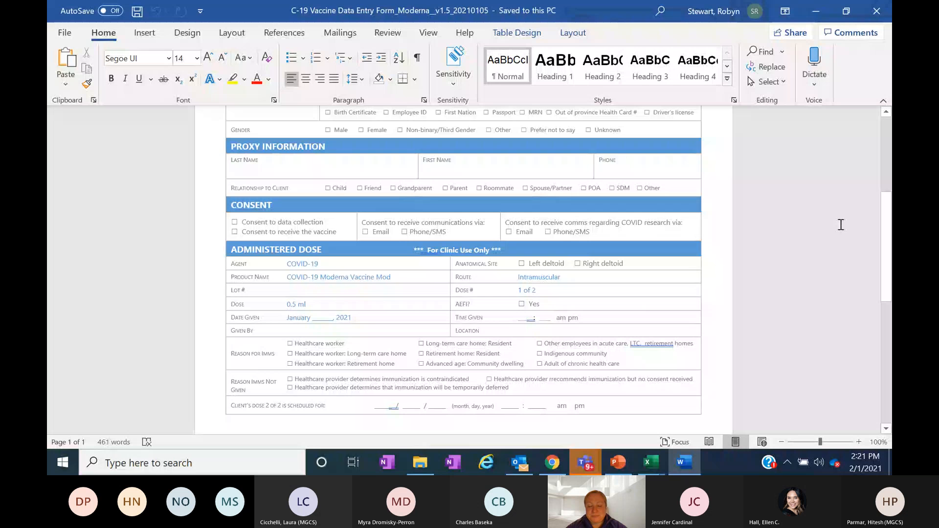
scroll(840, 224, up, 5)
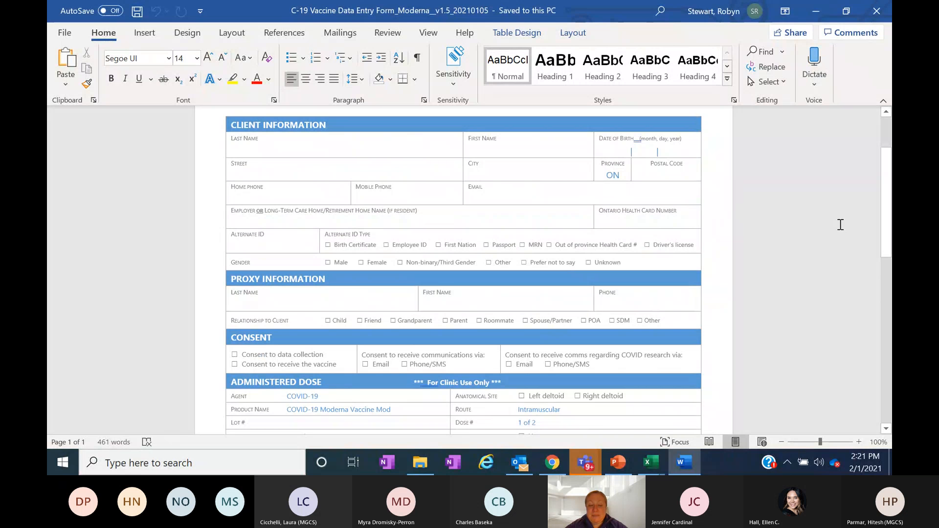
scroll(888, 205, up, 2)
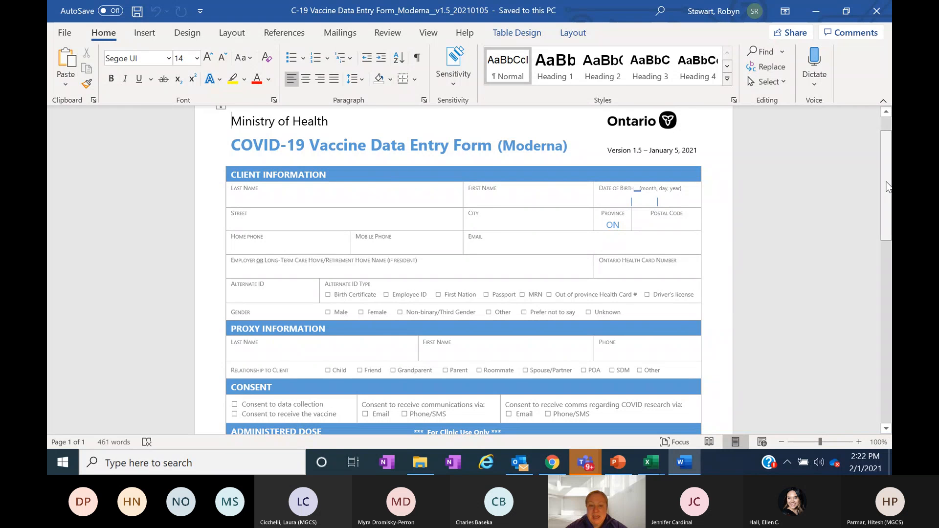
drag(888, 186, 891, 218)
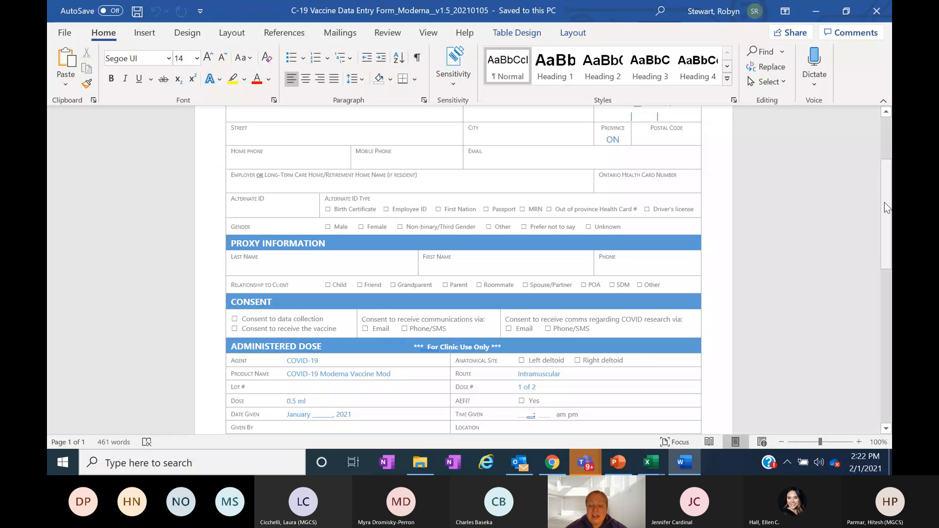
drag(885, 202, 882, 178)
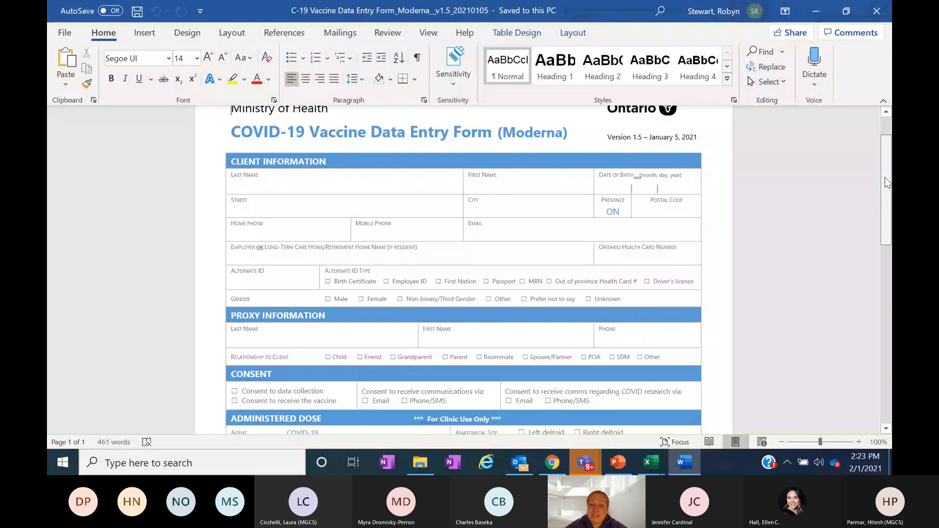
drag(888, 183, 888, 196)
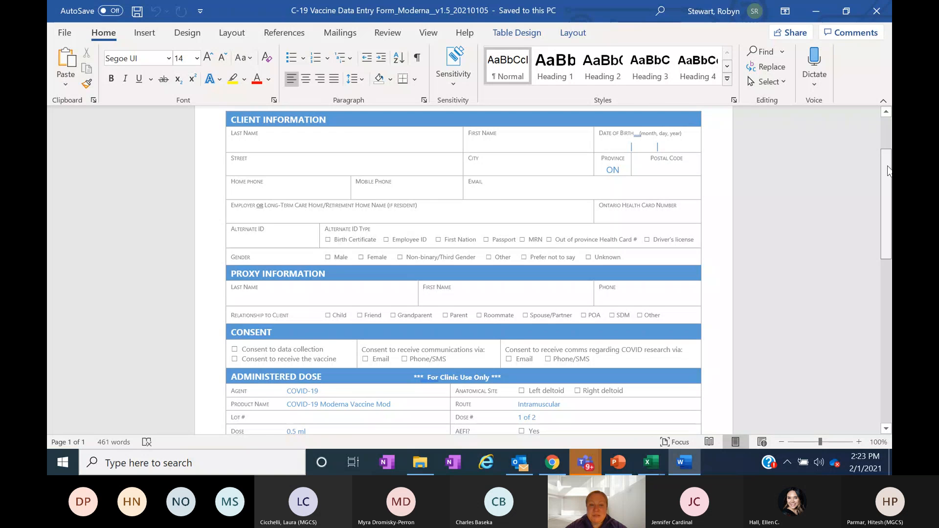
- Examine the form's administered dose section, reasons for immunization and tear-off client receipt
drag(888, 170, 891, 234)
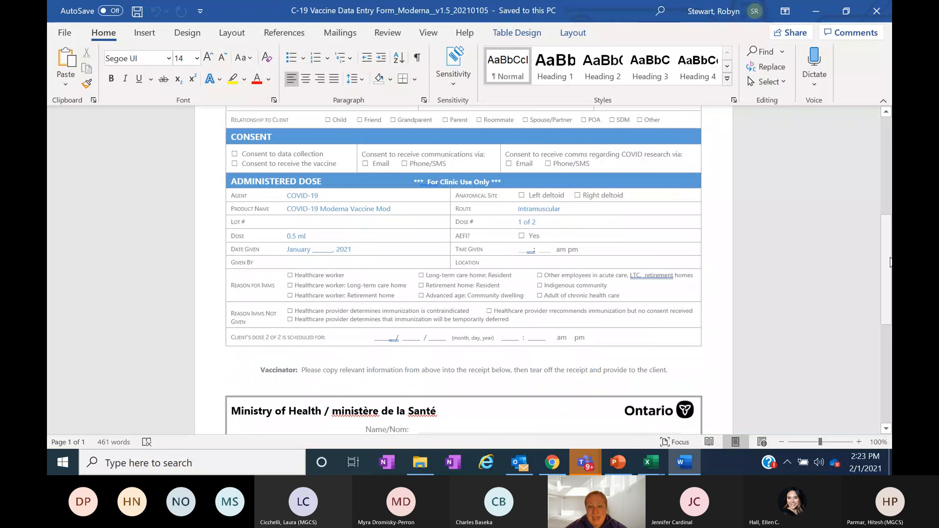
drag(888, 259, 888, 293)
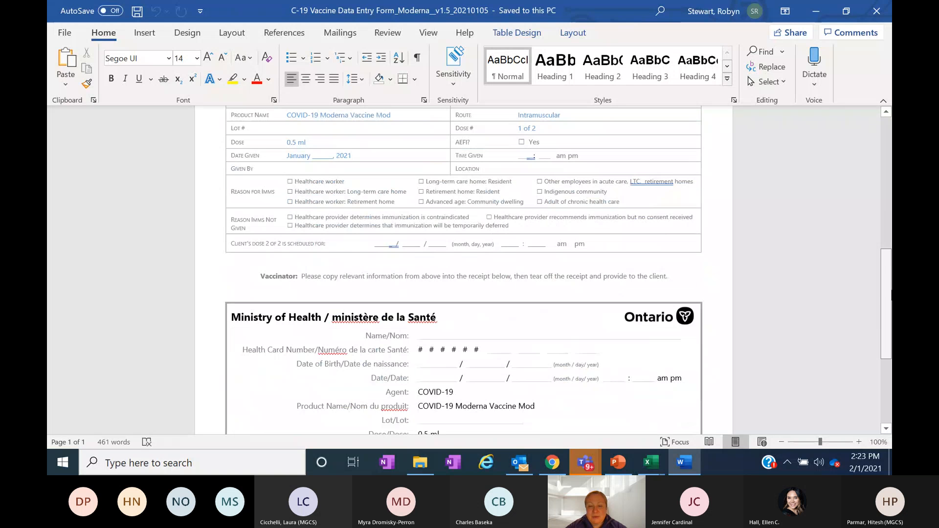
scroll(473, 189, down, 3)
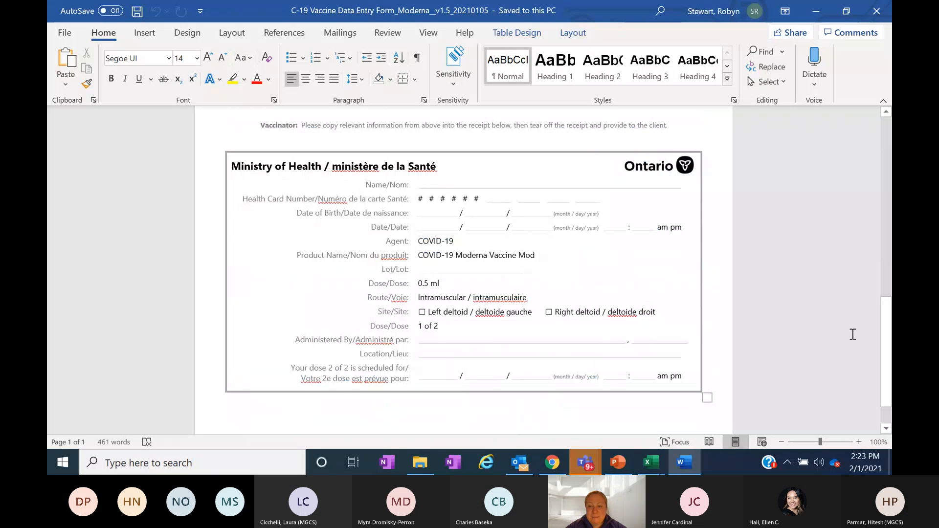
drag(884, 370, 884, 319)
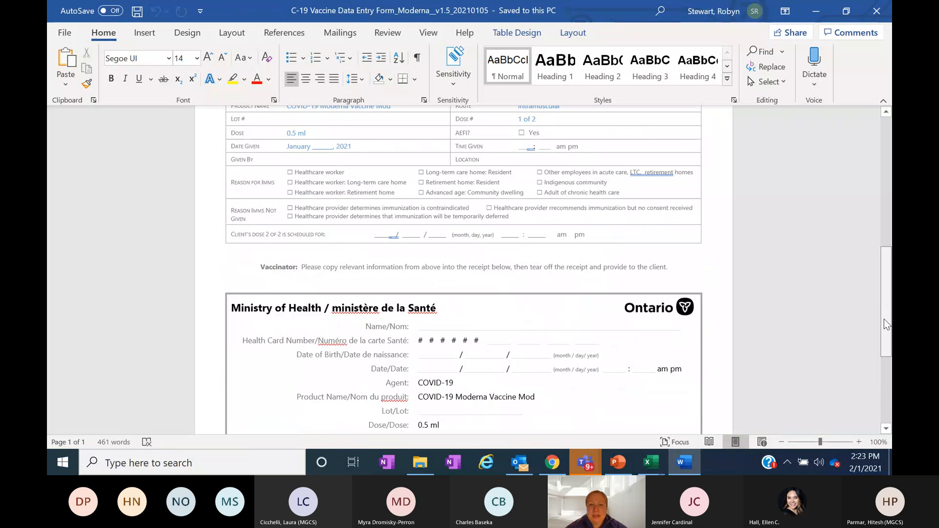
drag(884, 319, 885, 193)
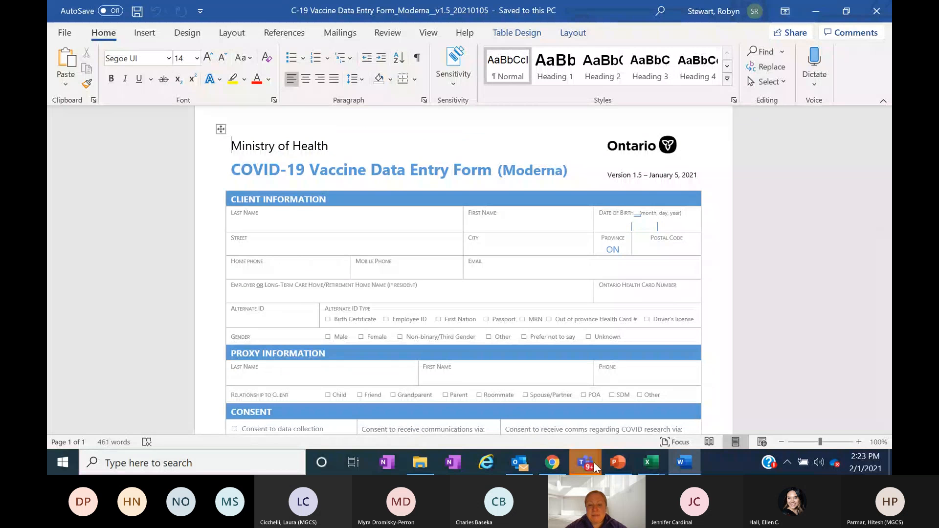
- Back in Chrome, mark Consent for Data Collection and consent by email to both follow-up communications and research study contact
mouse_move(596, 467)
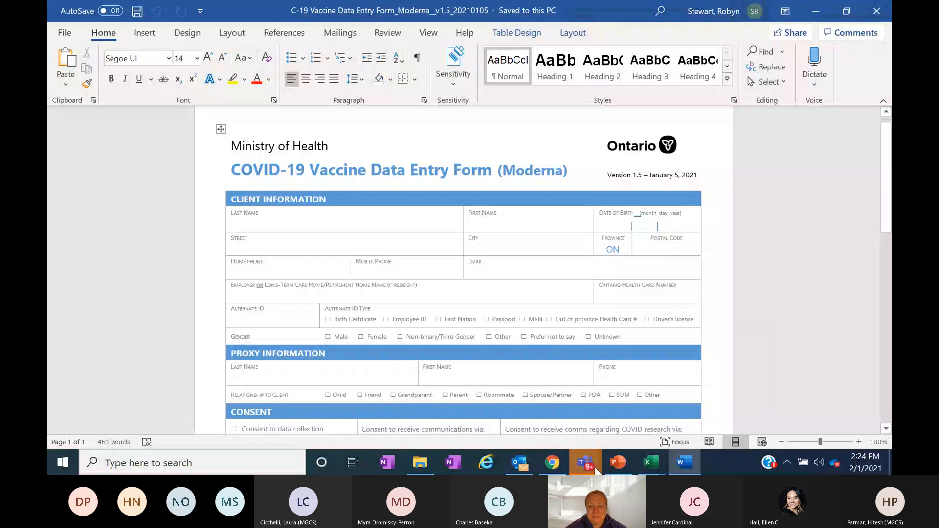
click(550, 467)
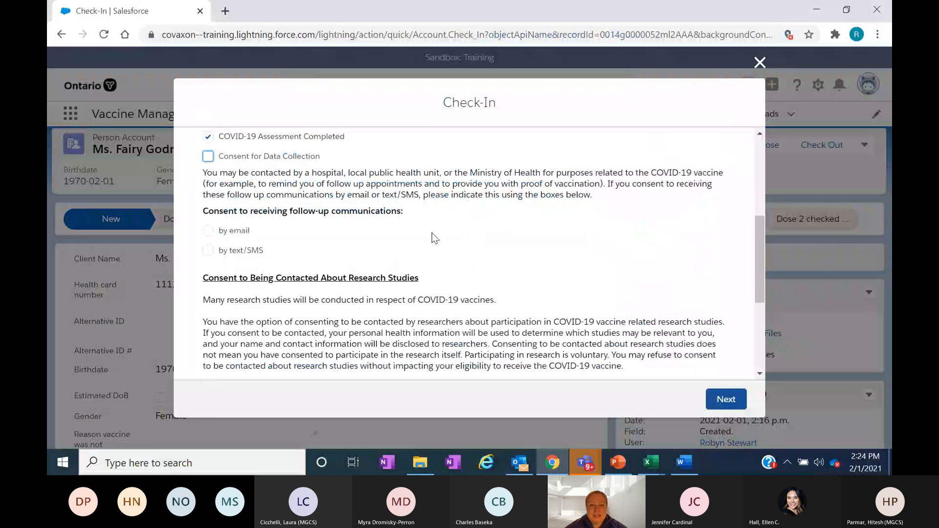
click(208, 157)
drag(758, 227, 762, 250)
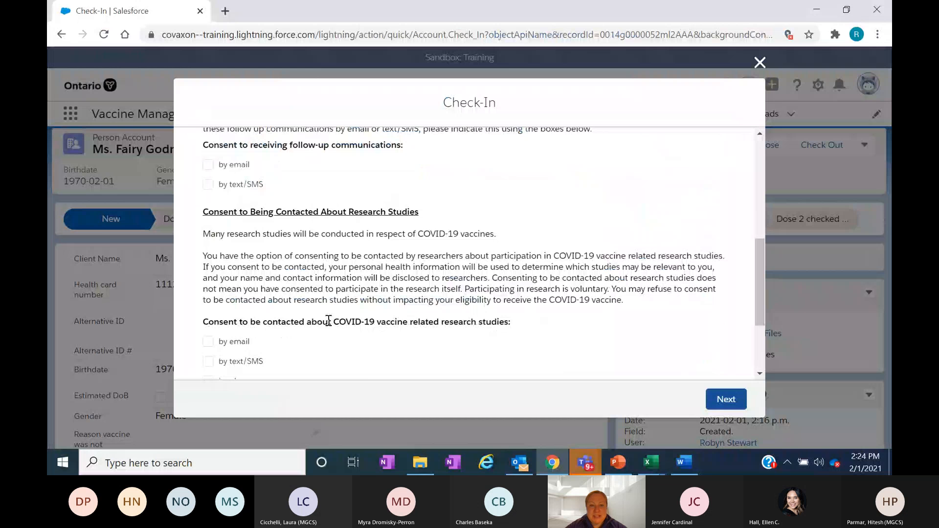
scroll(426, 173, up, 1)
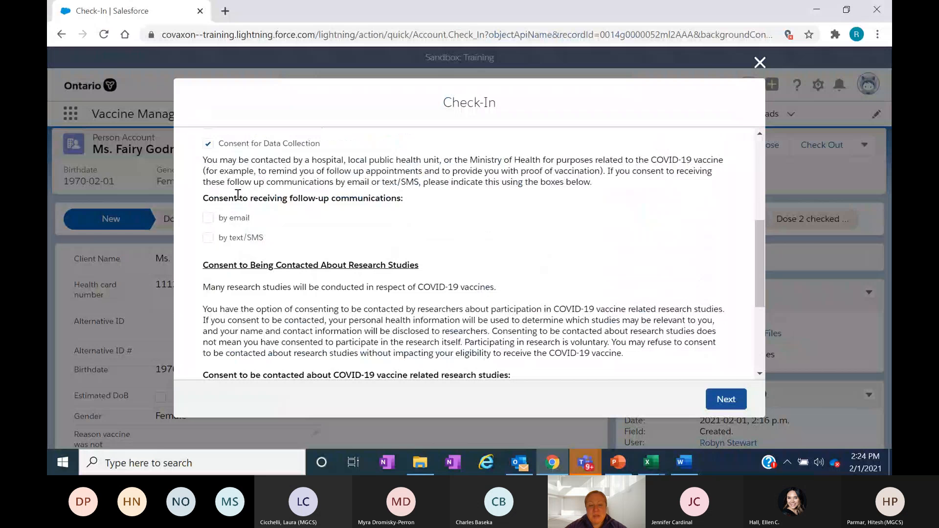
click(208, 218)
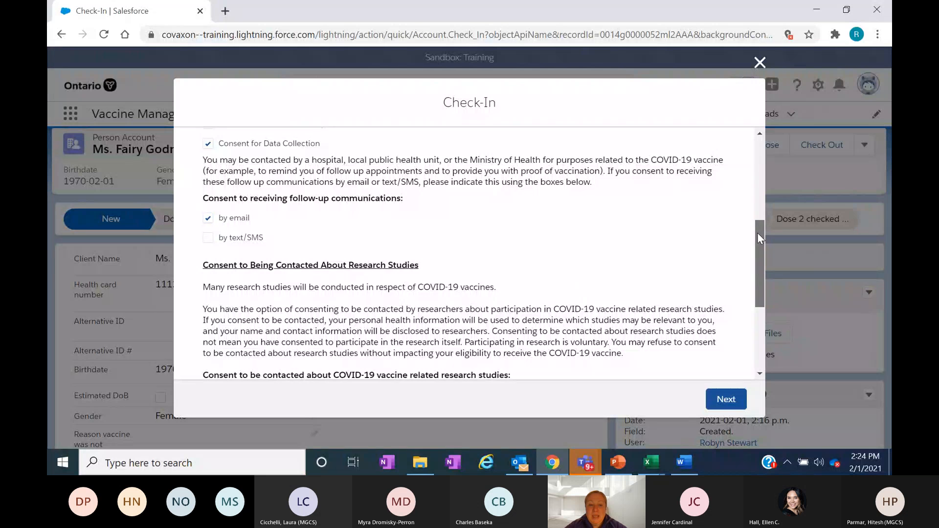
drag(760, 237, 770, 273)
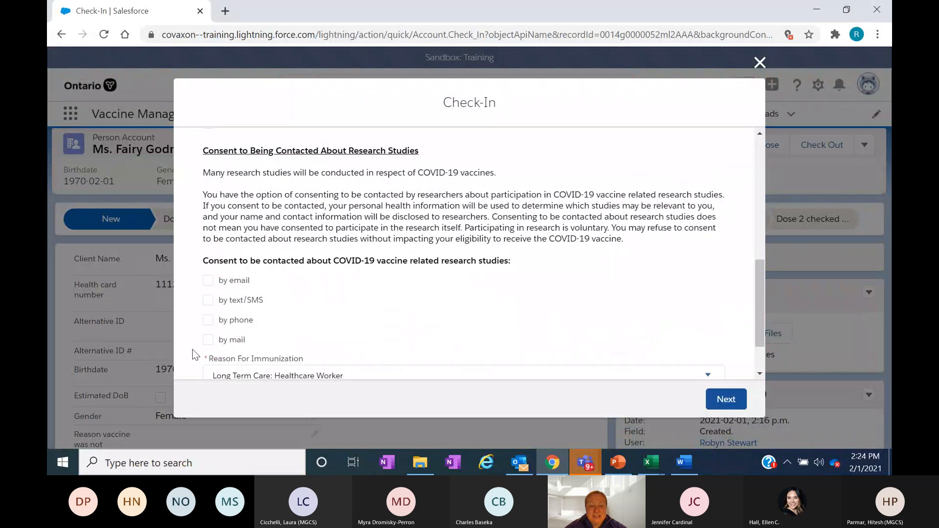
click(208, 280)
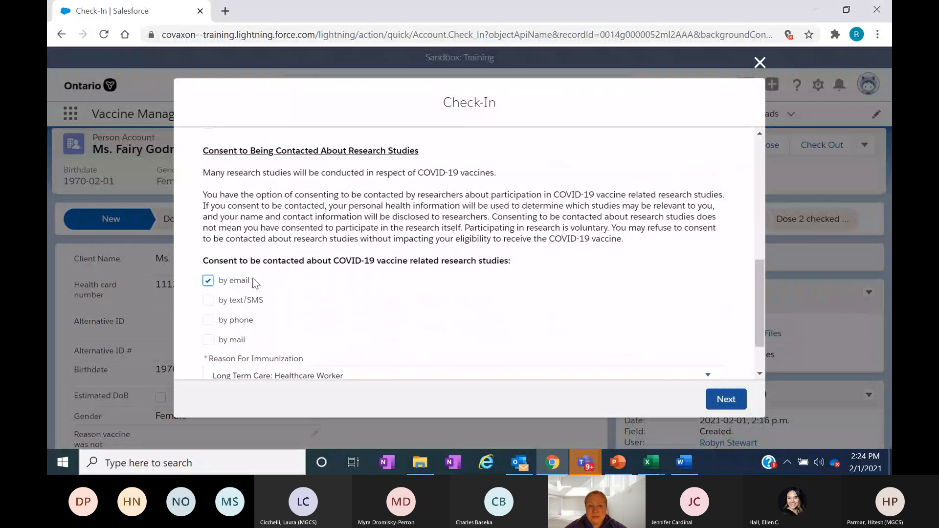
- Review the Reason For Immunization options, keep Long Term Care: Healthcare Worker, and submit and finish the check-in
scroll(762, 270, down, 1)
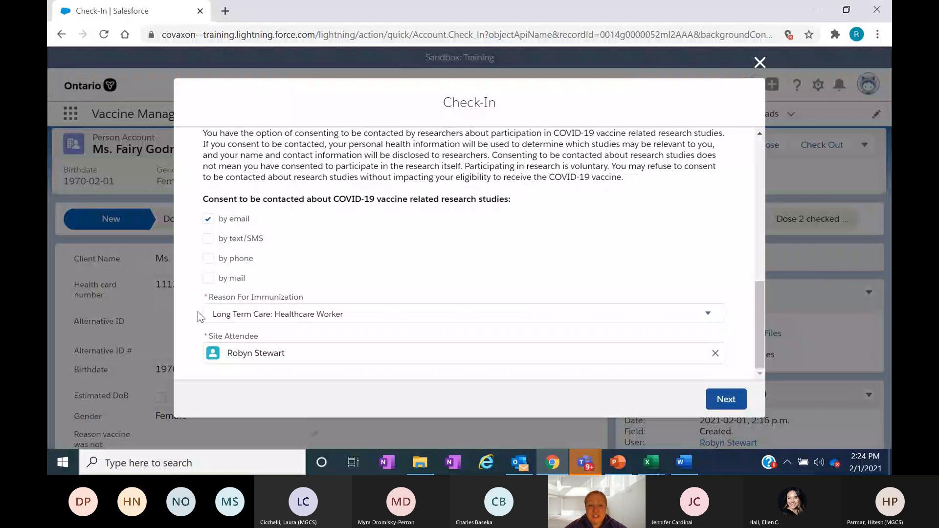
click(368, 317)
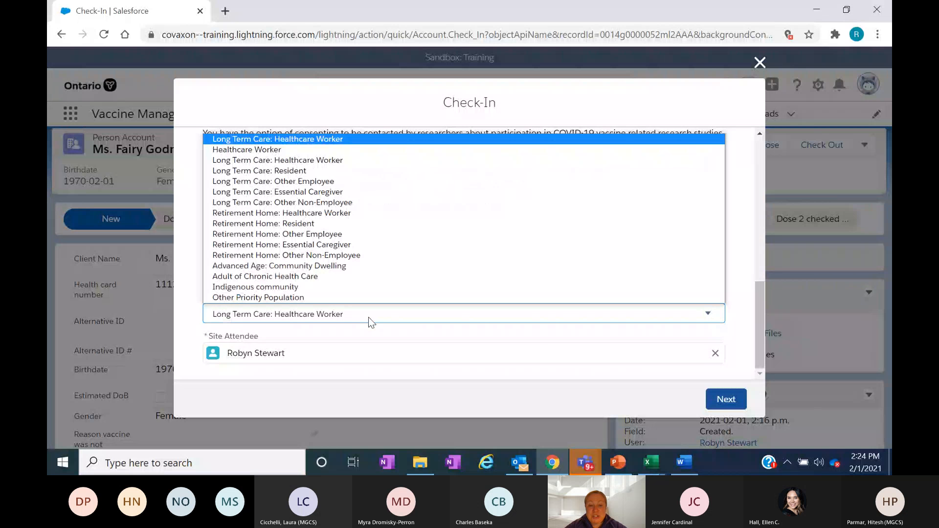
click(368, 317)
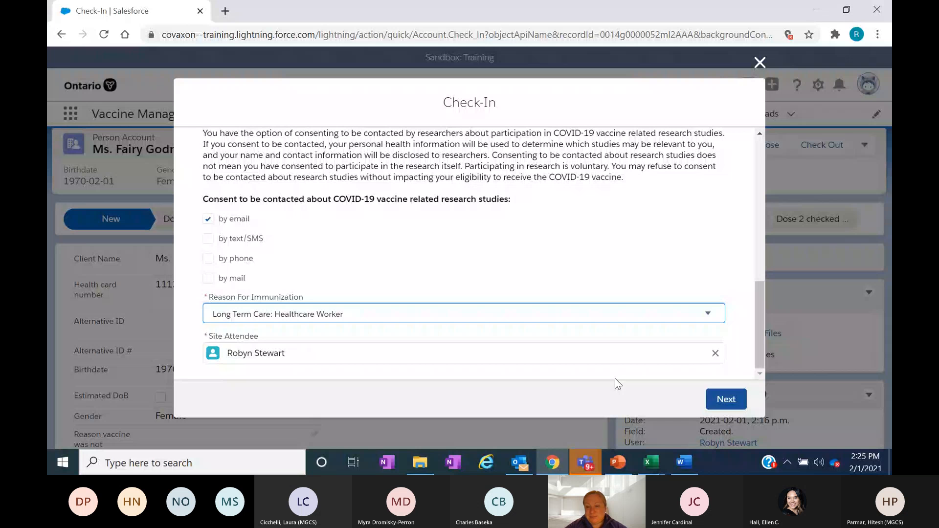
click(734, 407)
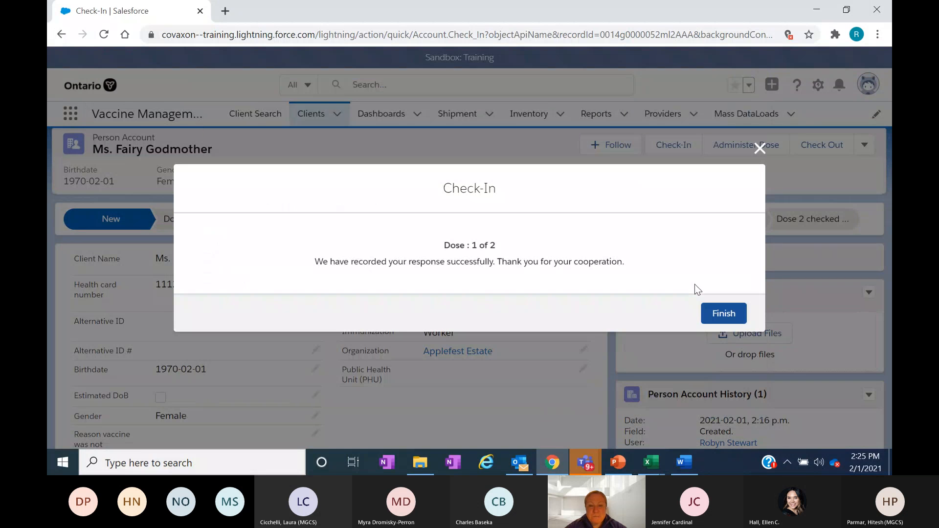
click(723, 313)
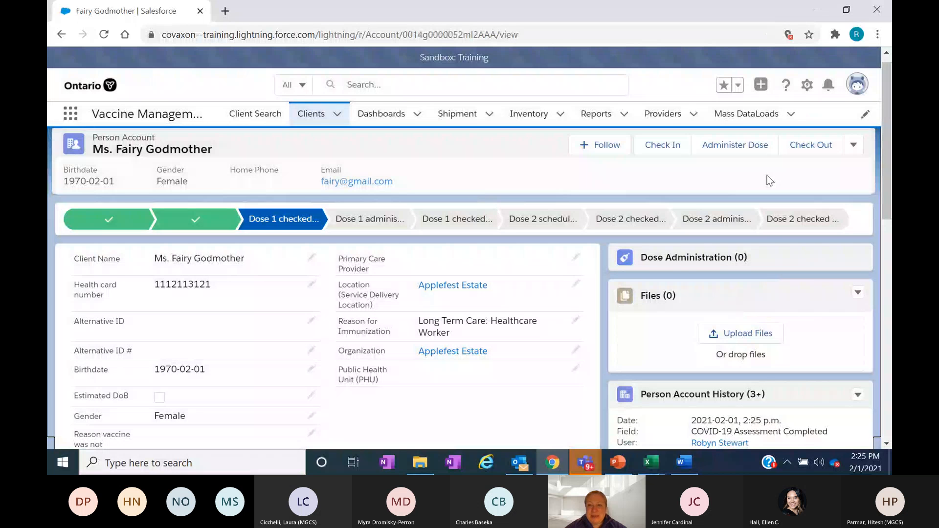
- Start administering dose 1 and choose COVID-19 Moderna Vaccine Mod. 0.5 ml - VB01, 2021-03-31 from the recent inventory
click(740, 151)
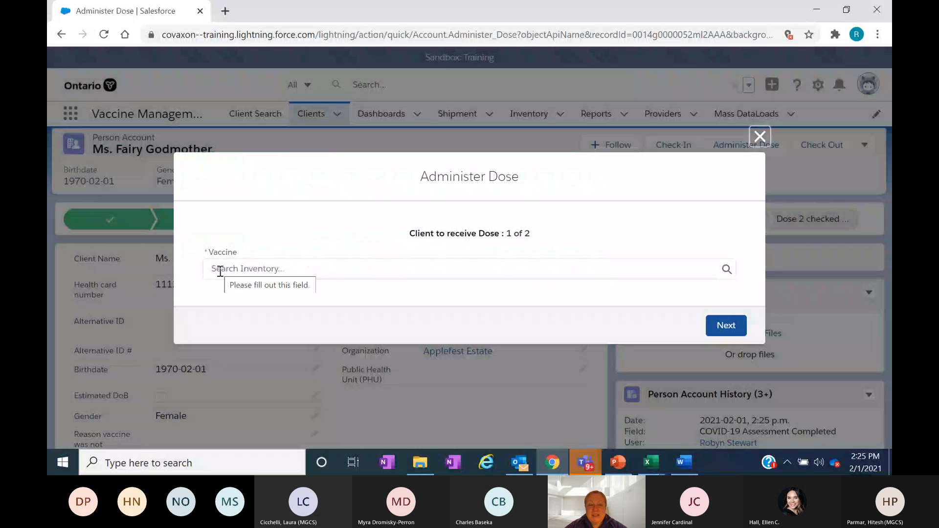
click(220, 269)
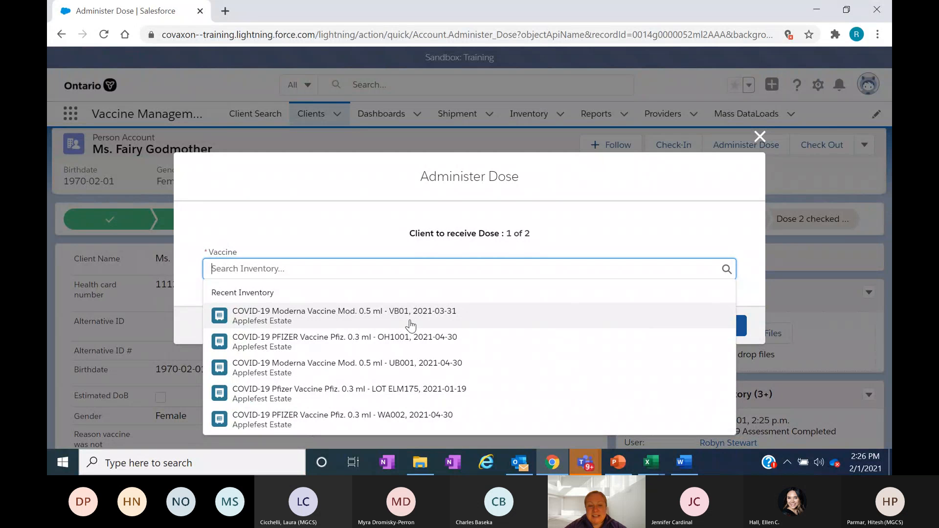
click(414, 325)
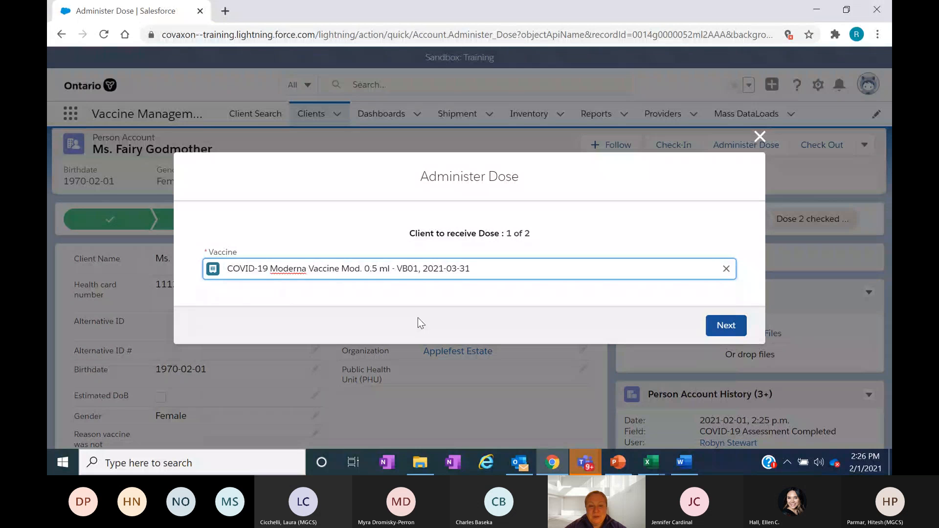
- Clear the vaccine choice, search the inventory for "moderna", and select COVID-19 Moderna Vaccine Mod. 0.5 ml - VB01, 2021-03-31
click(728, 271)
click(728, 270)
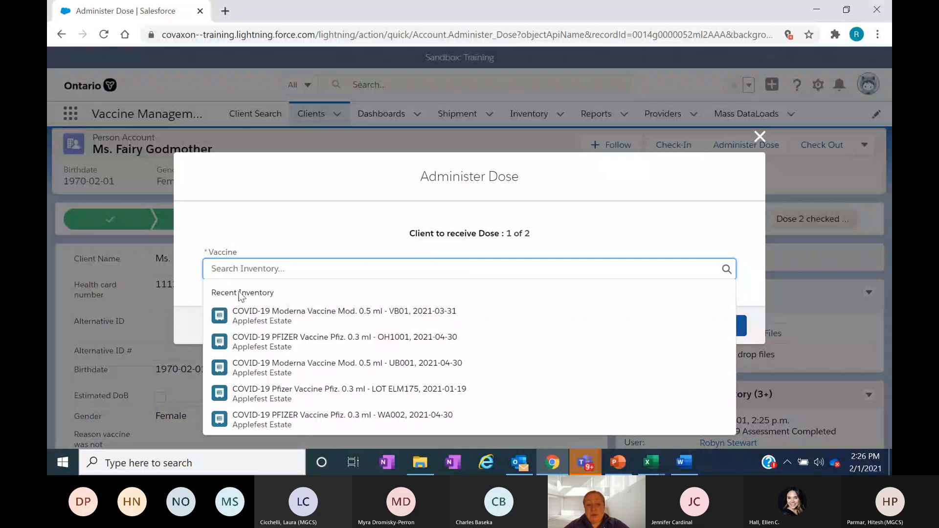
text(m)
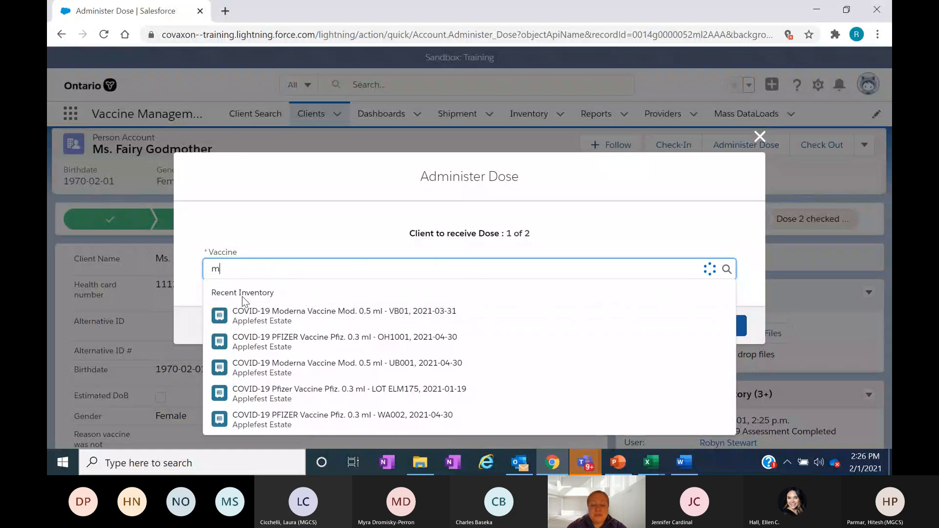
text(oderna)
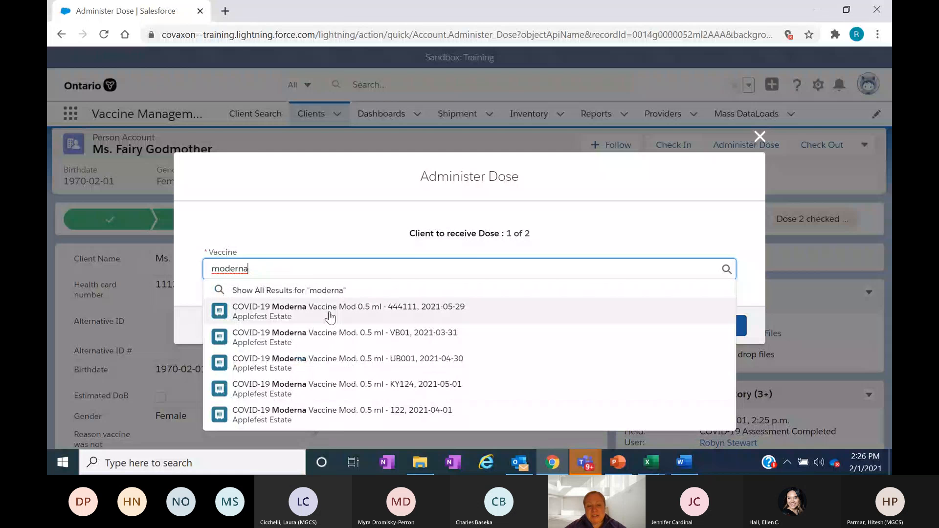
click(389, 342)
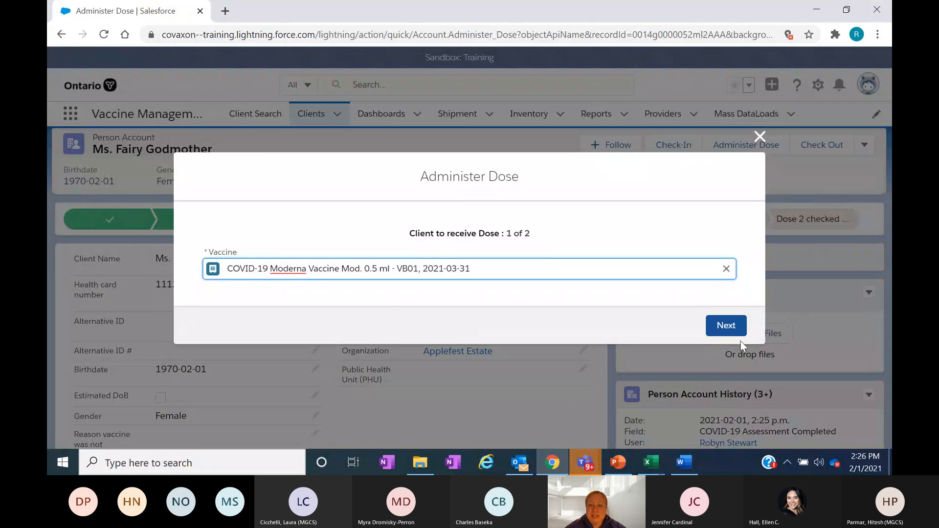
- Continue to the Moderna pre-screening assessment, review its questions, and mark and clear the suspected hypersensitivity or immediate allergic reaction question
click(726, 327)
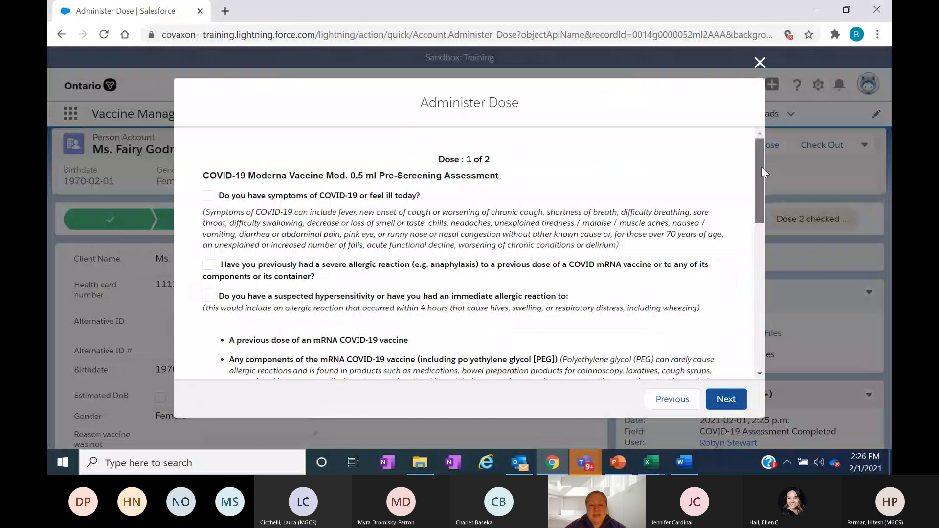
drag(761, 167, 763, 177)
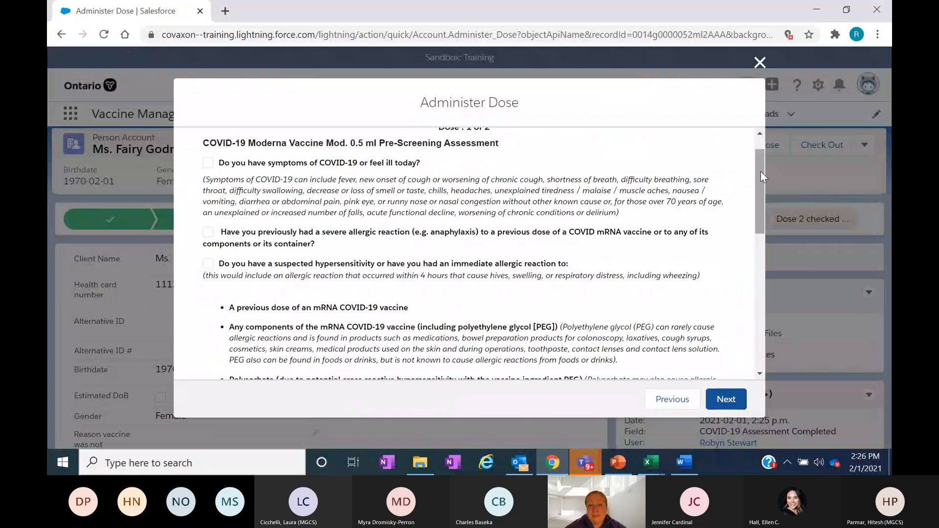
drag(761, 171, 764, 180)
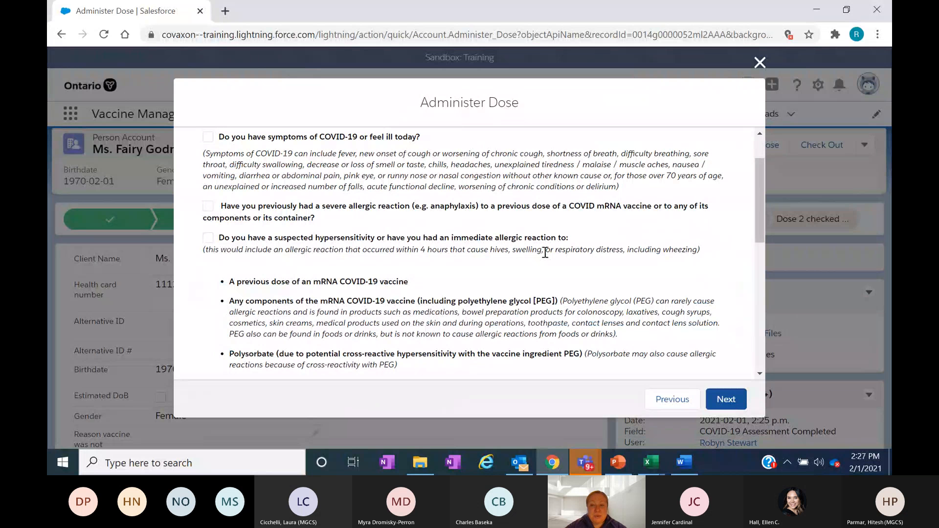
drag(758, 178, 758, 206)
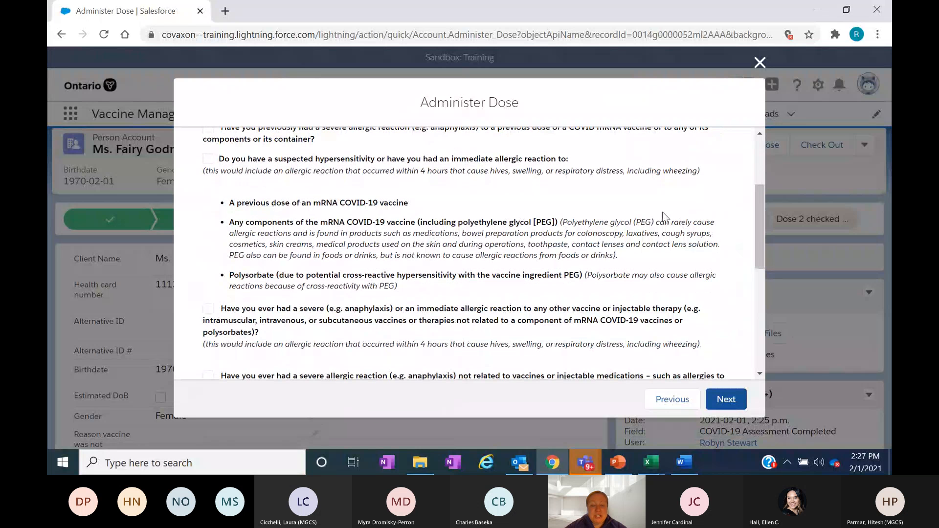
click(208, 159)
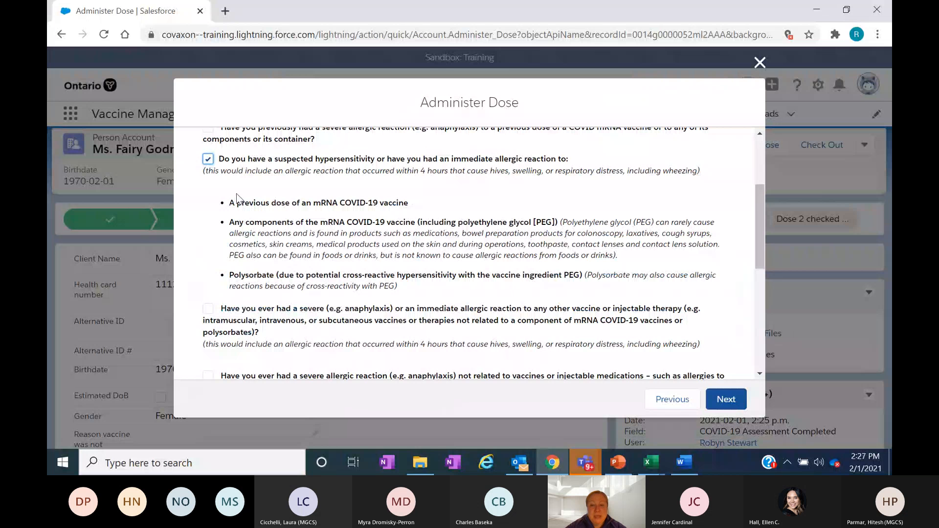
click(208, 159)
- Mark Pre-screening Assessment Completed and the immune system and autoimmune disease questions, and abandon the dose administration
drag(761, 206, 761, 307)
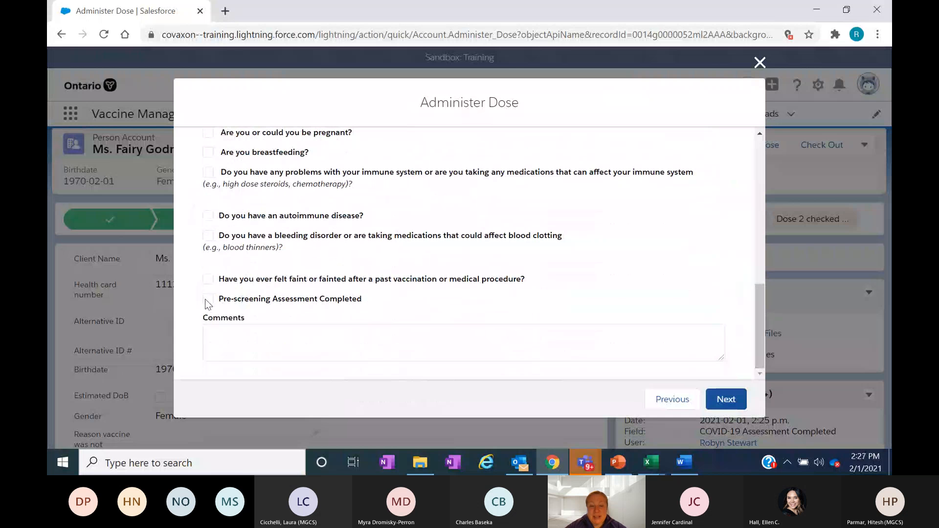
click(207, 299)
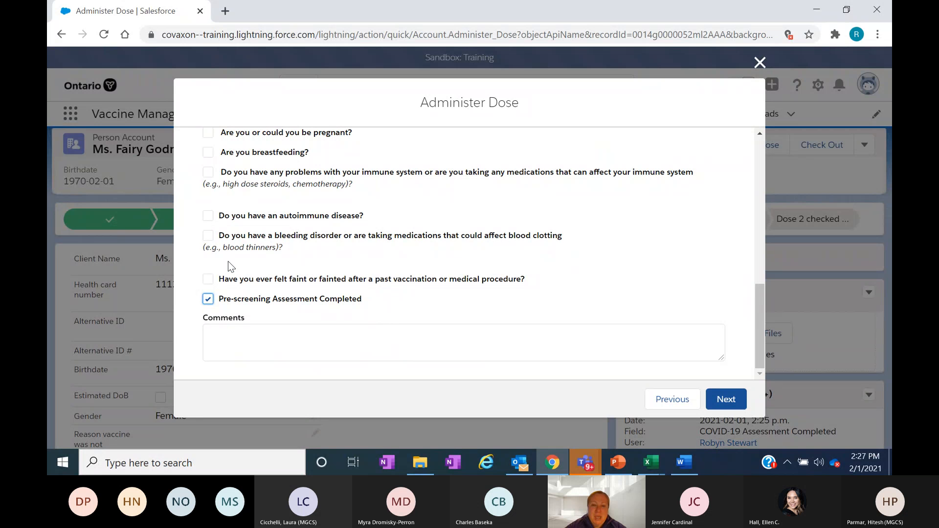
click(207, 172)
click(209, 215)
click(759, 63)
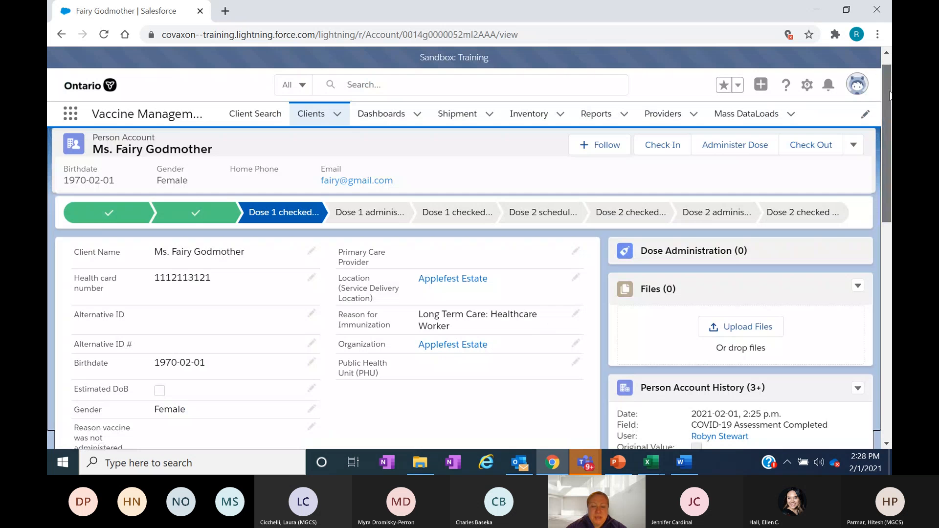
- Open the client's Reason vaccine was not administered field for editing and show its available reasons
scroll(601, 232, down, 1)
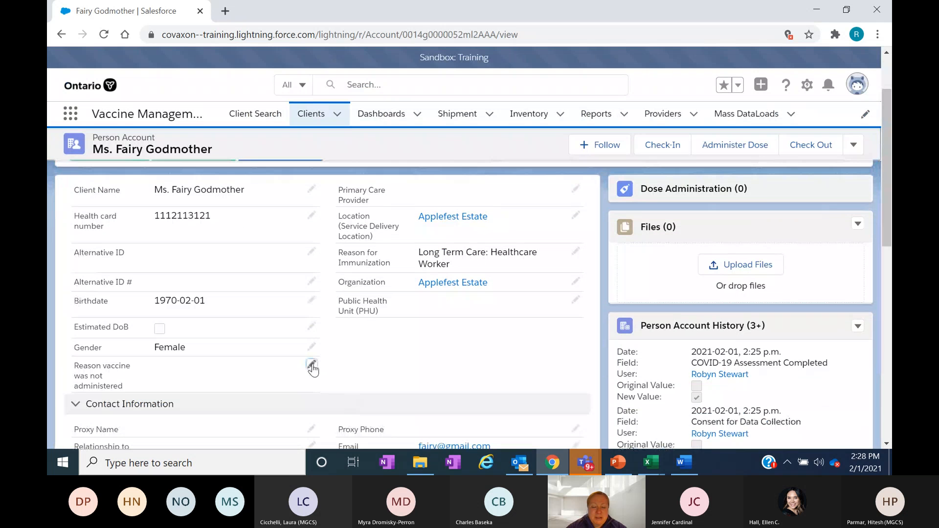
click(311, 367)
click(308, 362)
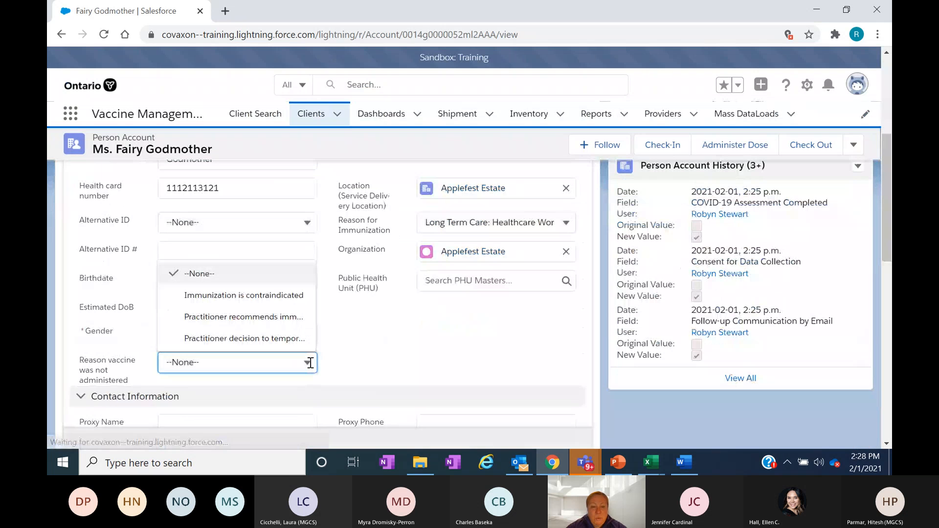
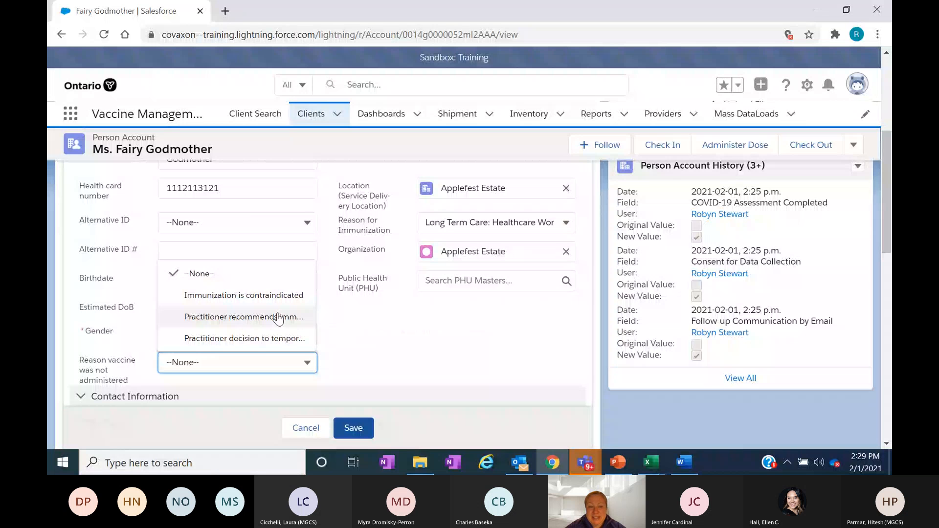
- Leave the reason the vaccine was not administered unset and cancel editing the client record
click(351, 342)
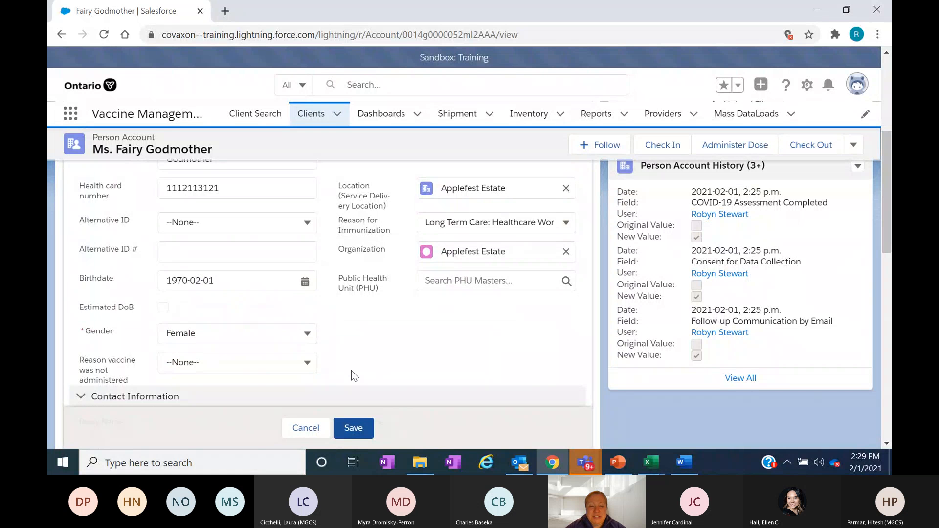
scroll(889, 222, down, 1)
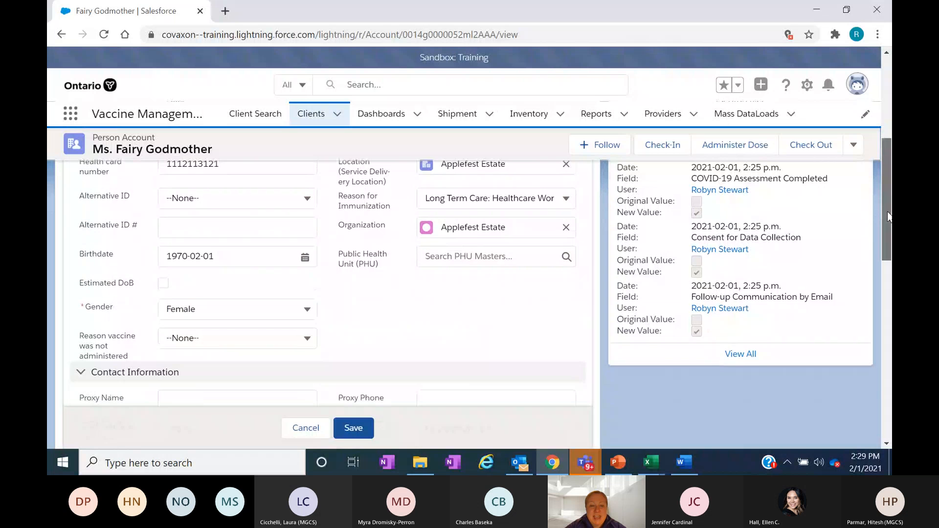
scroll(889, 224, down, 1)
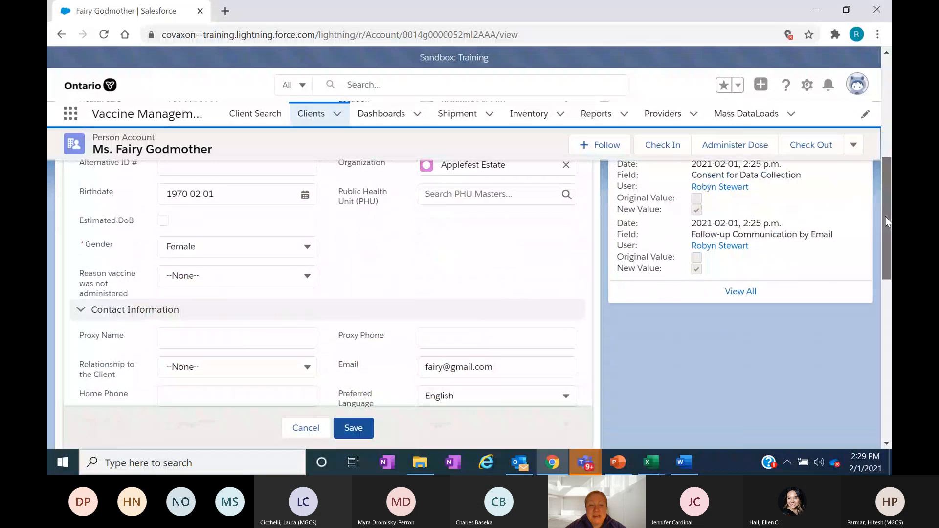
scroll(887, 206, up, 1)
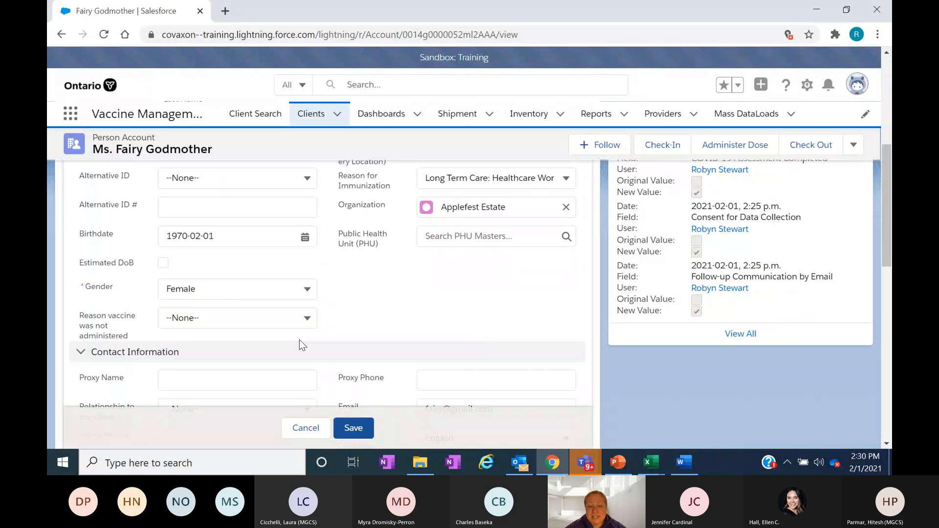
click(309, 429)
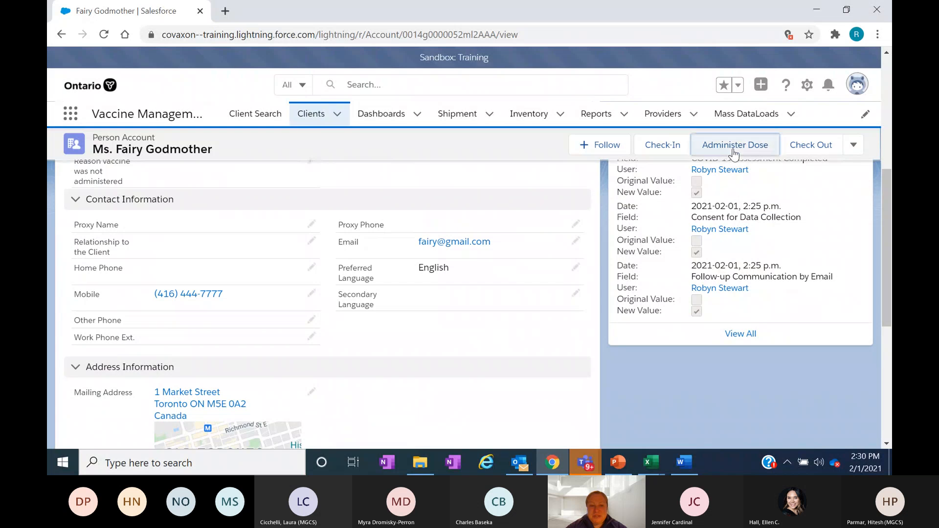
- Start administering dose 1, search the inventory for "moderna", choose COVID-19 Moderna Vaccine Mod. 0.5 ml - VB01, 2021-03-31, and continue
click(734, 147)
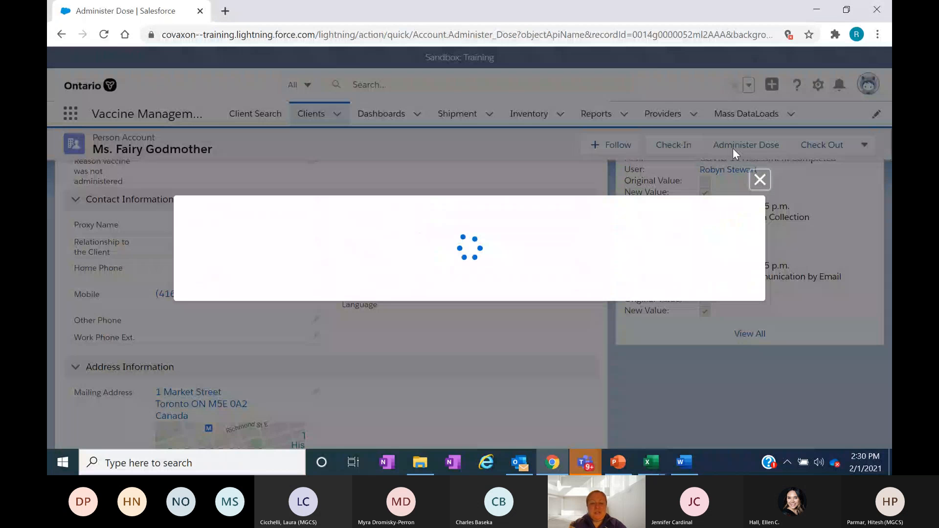
click(294, 274)
text(moderna)
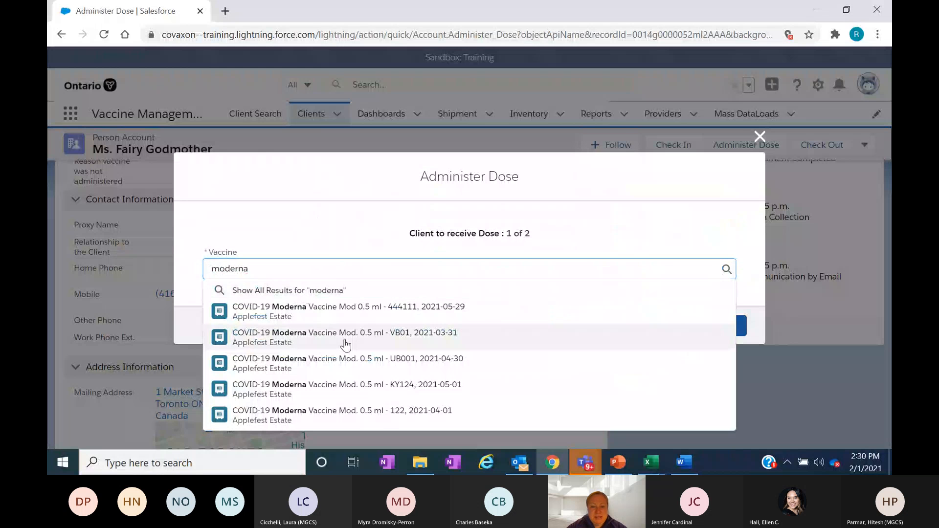
click(346, 345)
click(732, 333)
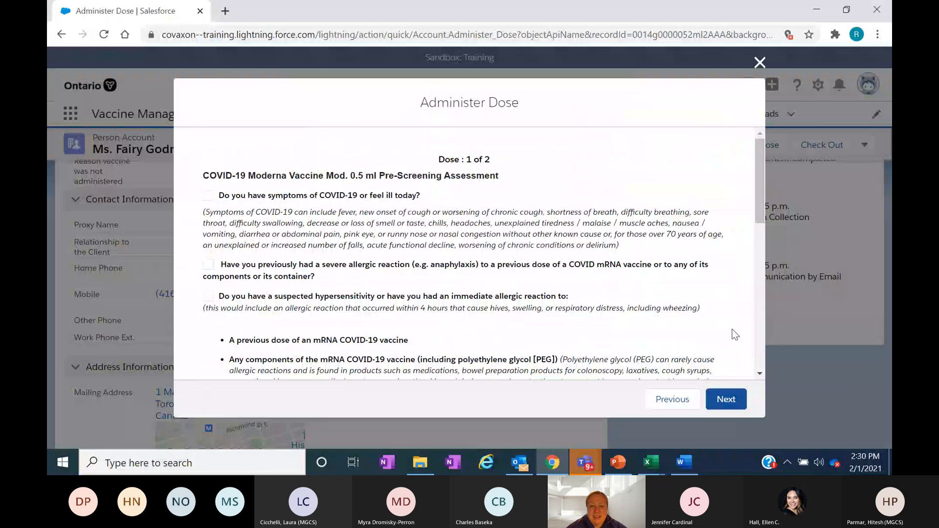
- Mark the Pre-screening Assessment Completed, continue to the dose details, and record Consent for Service
drag(760, 152, 756, 307)
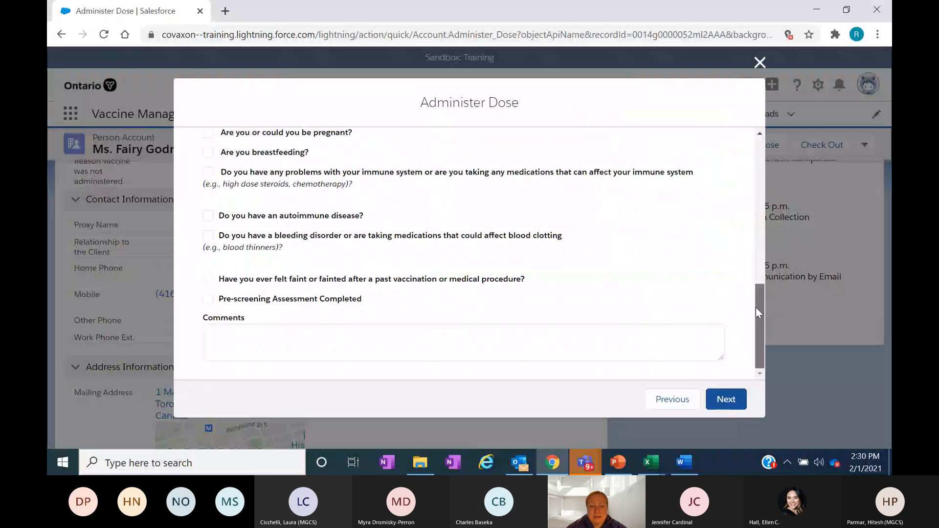
click(730, 402)
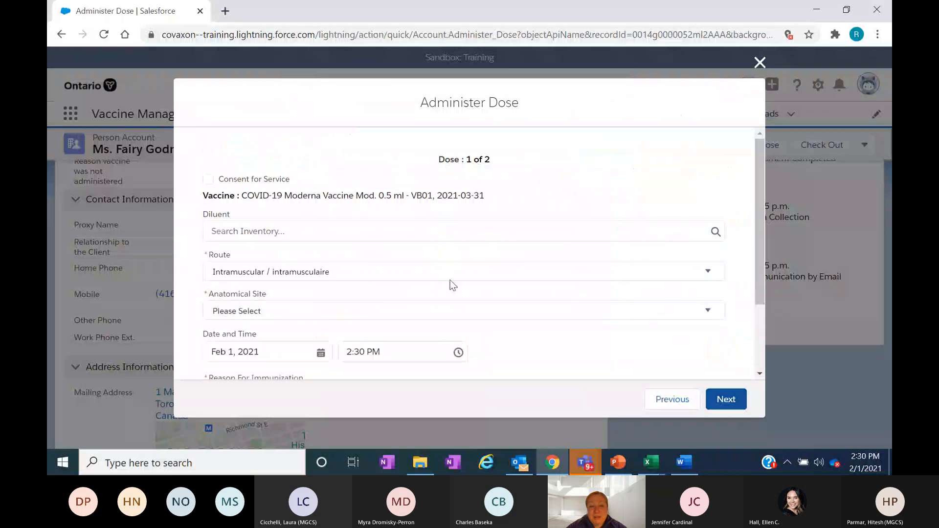
click(208, 179)
- Leave the diluent empty and the route as is, and set the anatomical site to Left deltoid / deltoïde gauche
drag(756, 163, 760, 199)
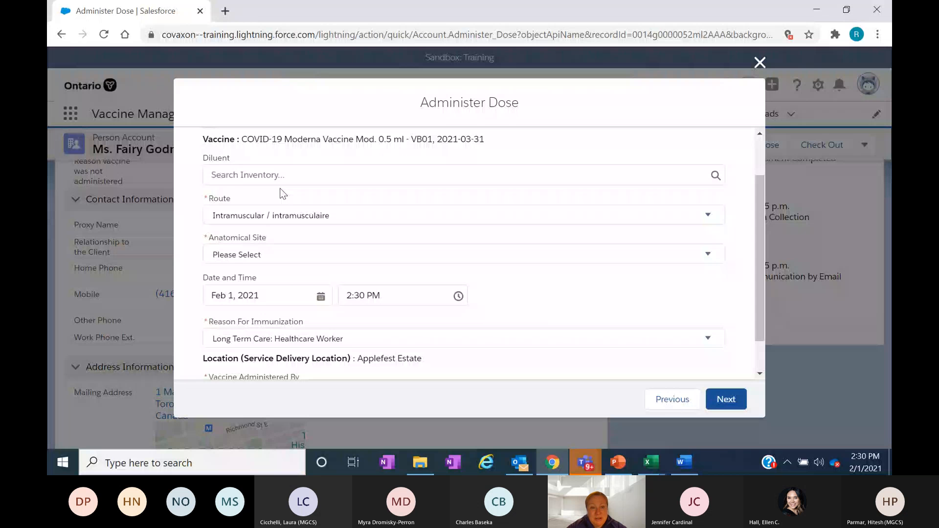
click(293, 175)
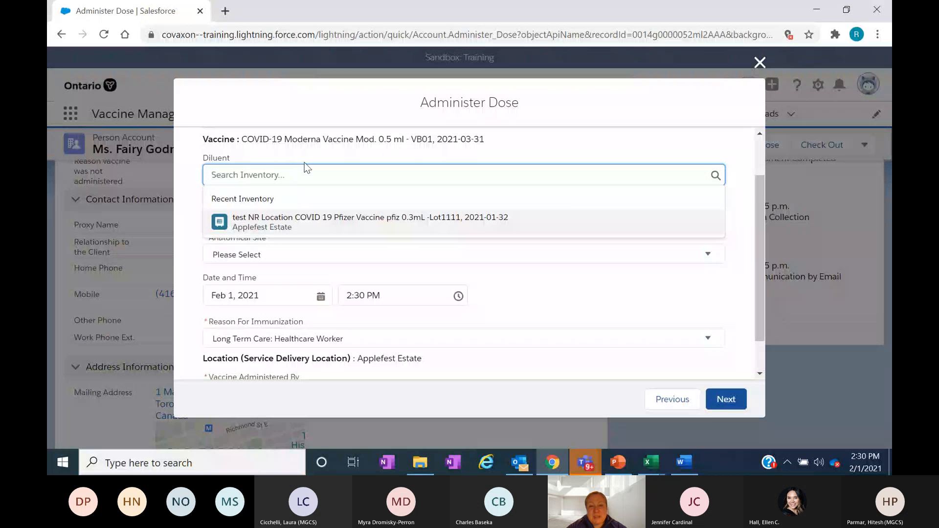
click(304, 163)
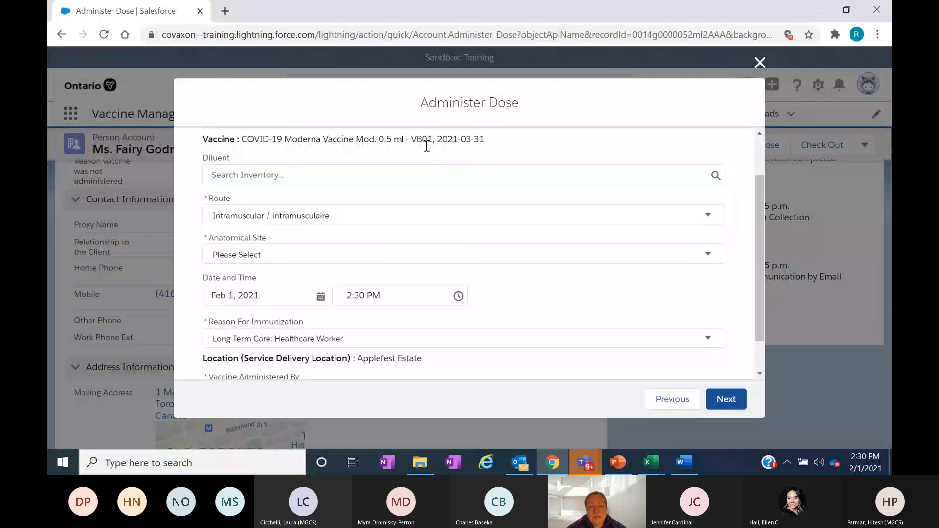
click(345, 223)
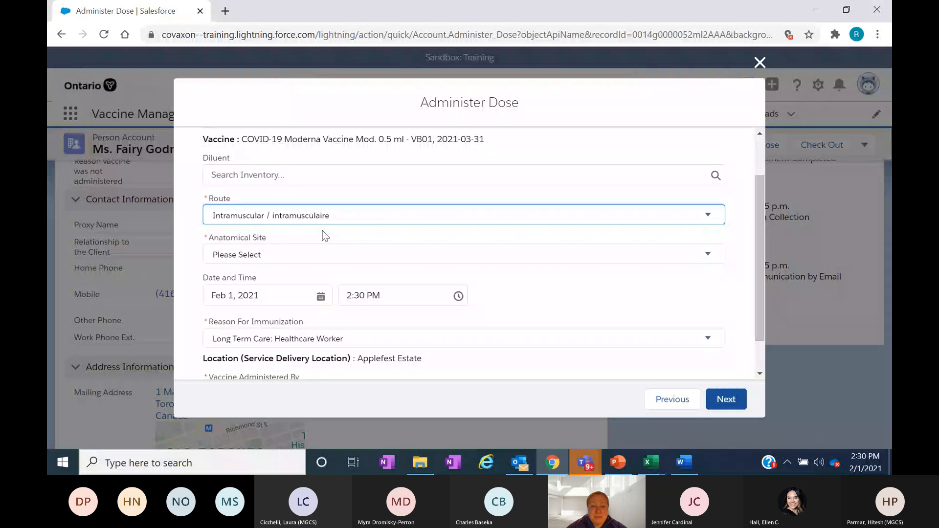
click(323, 256)
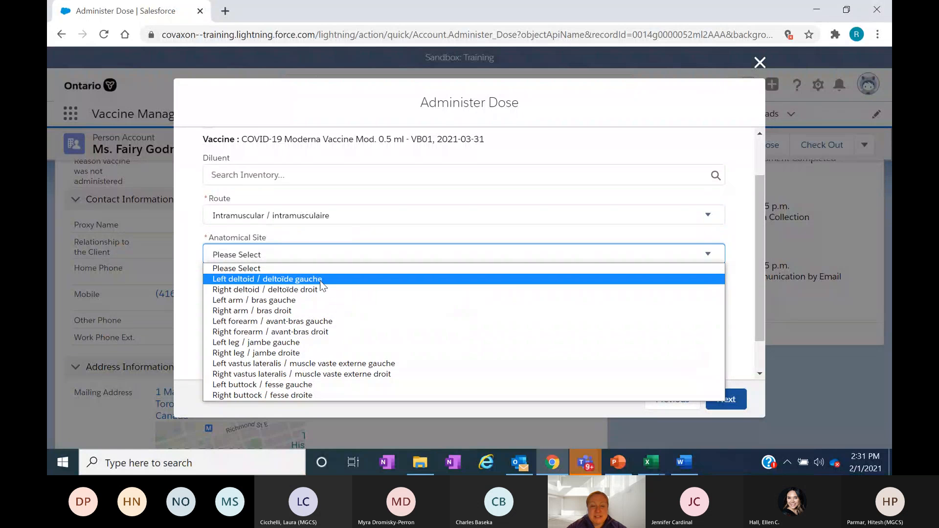
click(321, 279)
- Set the dose administration date to Jan 31, 2021 and the time to 11:35 AM
drag(757, 224, 763, 286)
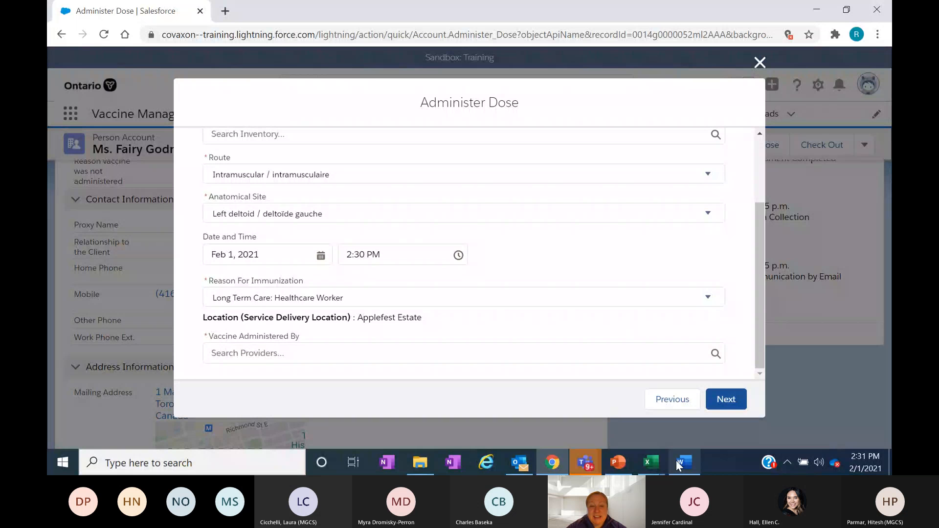
click(321, 255)
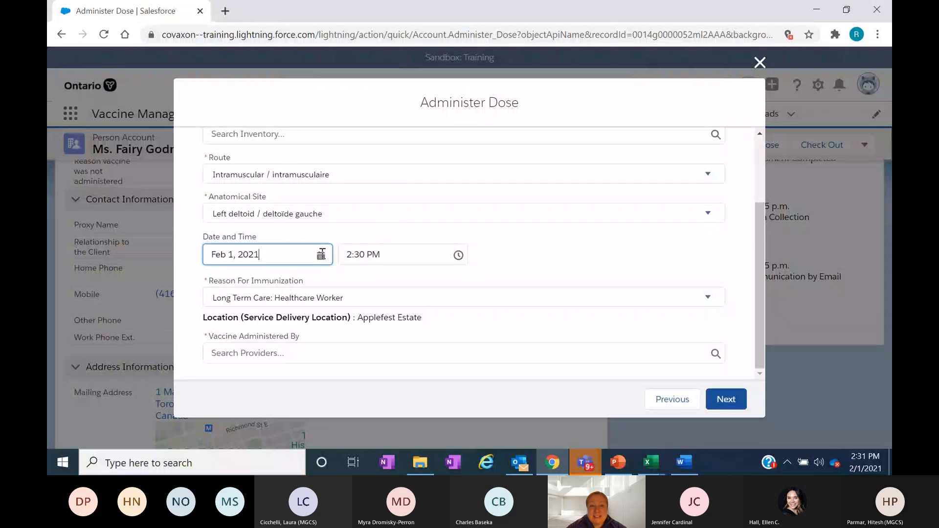
click(216, 76)
click(459, 258)
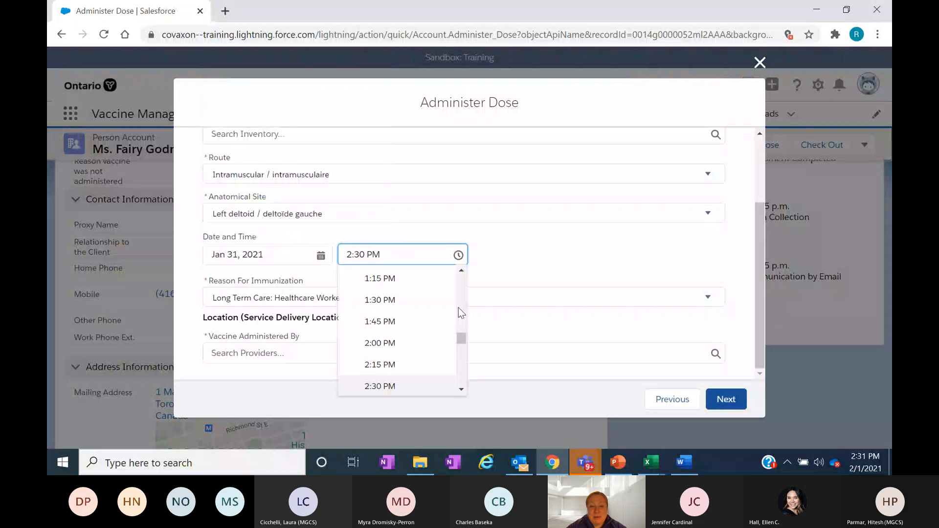
click(460, 273)
click(460, 275)
click(460, 275)
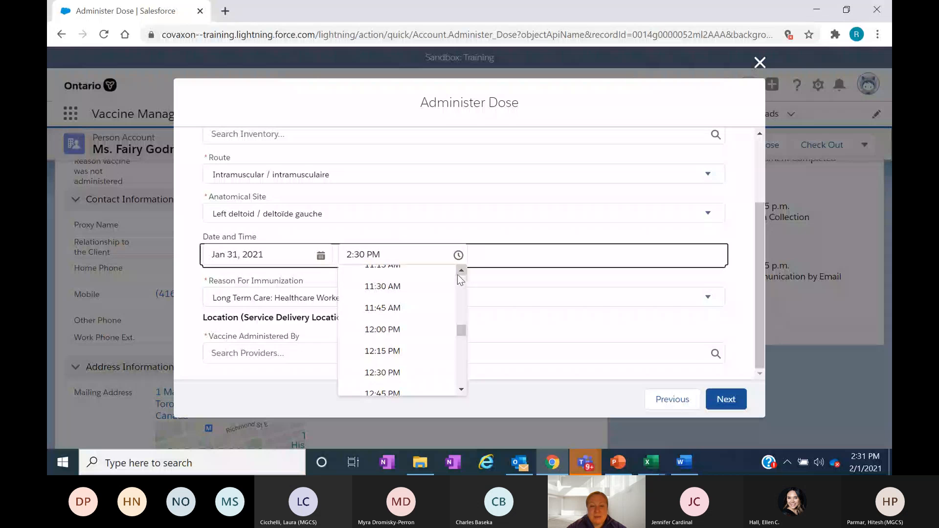
click(402, 290)
text(5)
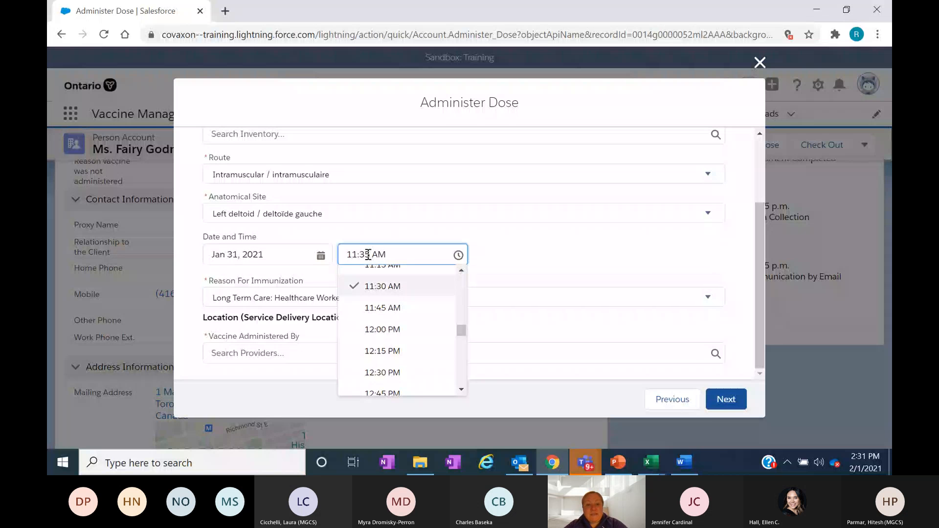
click(544, 260)
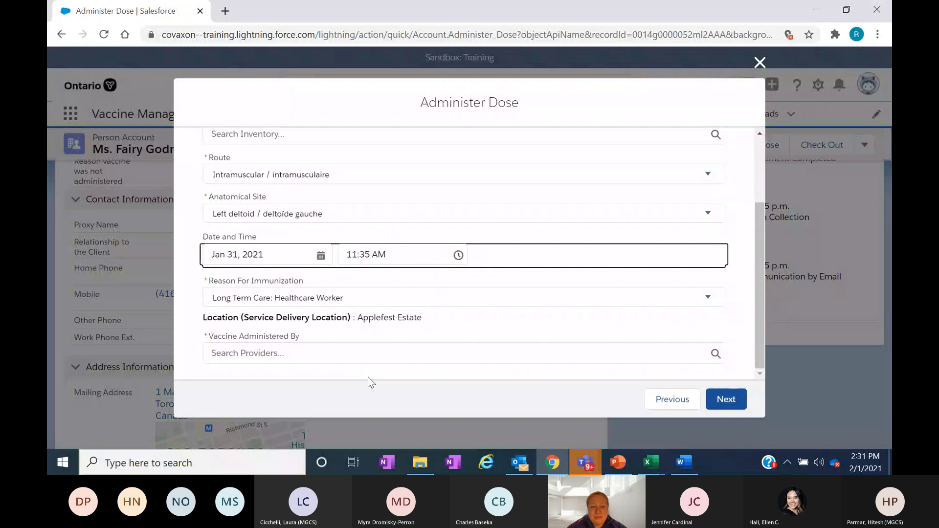
- Search all providers for the vaccinator's full name and select the matching Registered Practical Nurse as Vaccine Administered By
click(254, 354)
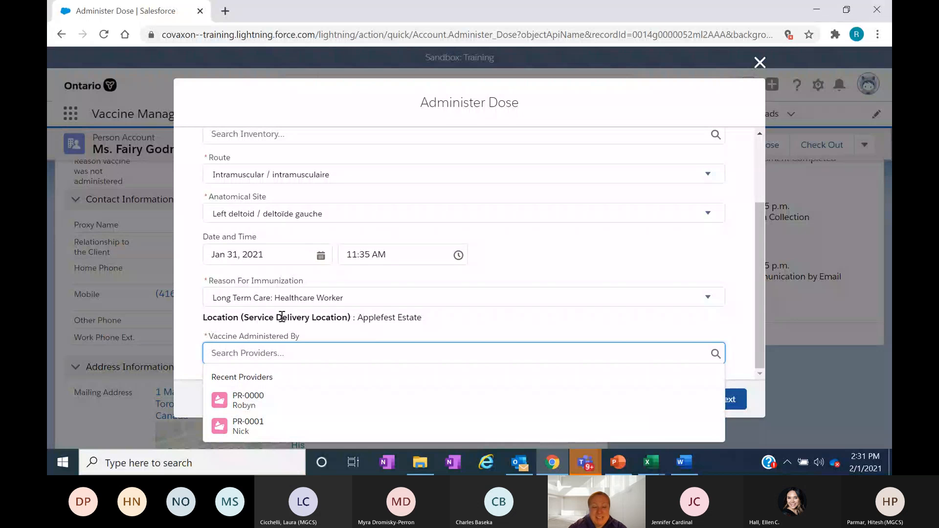
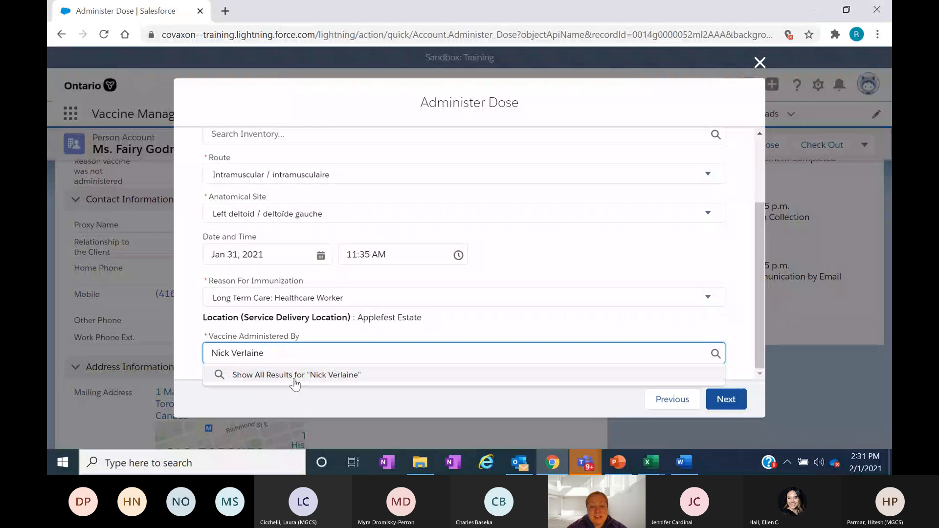
click(294, 378)
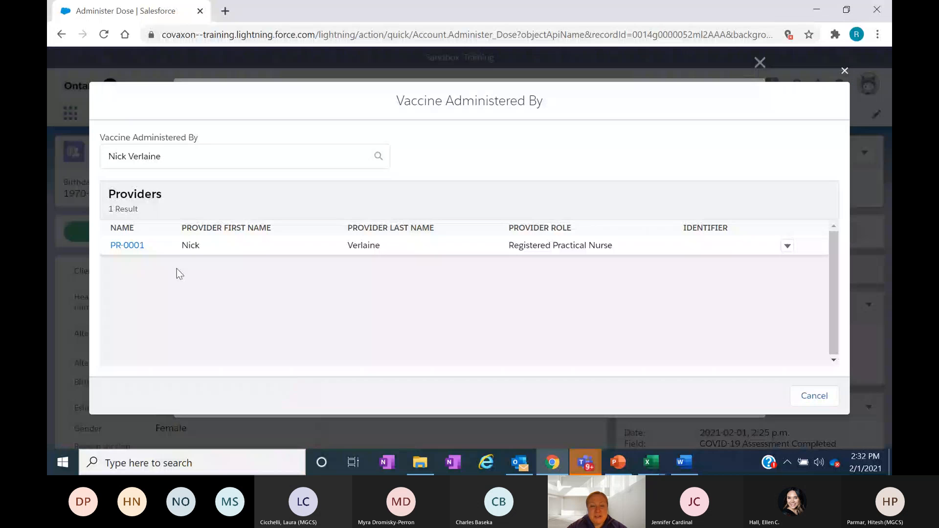
click(124, 248)
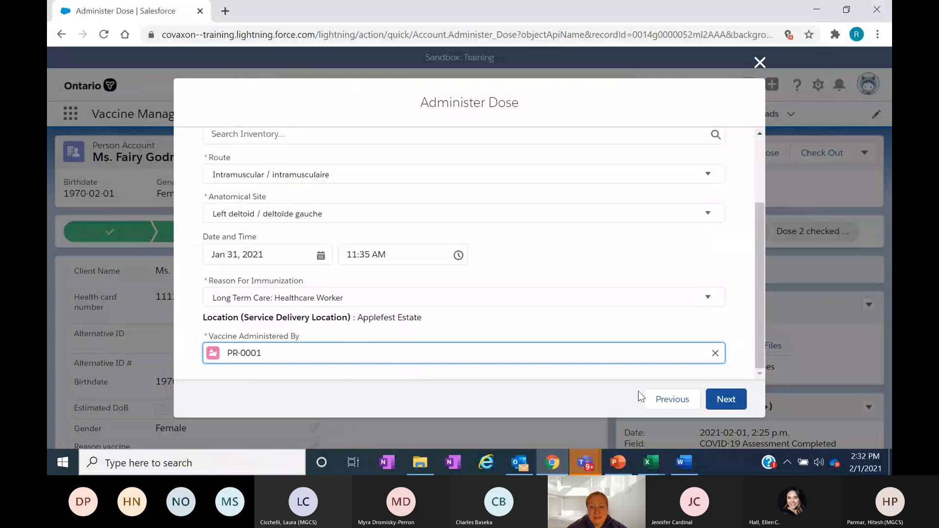
- Continue to the dose summary, review the dose and product information, and submit and finish the dose 1 administration
click(726, 400)
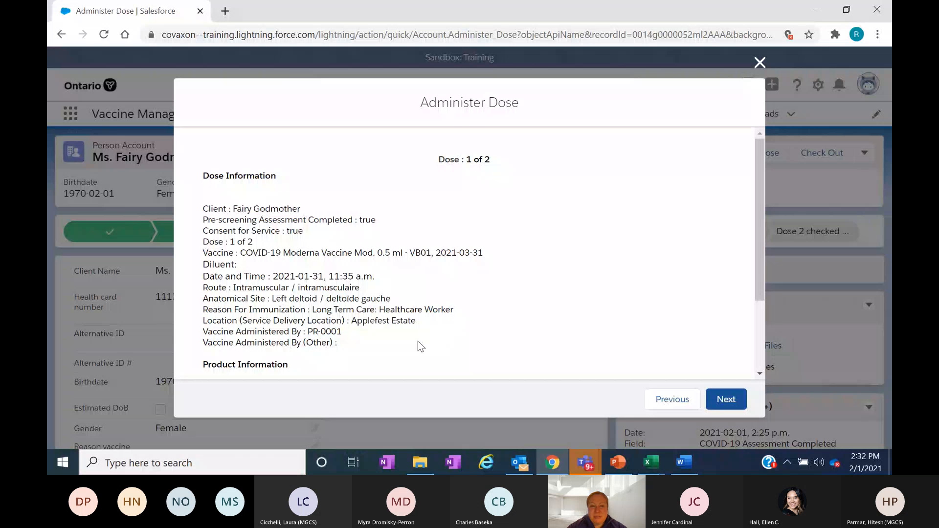
drag(759, 174, 421, 439)
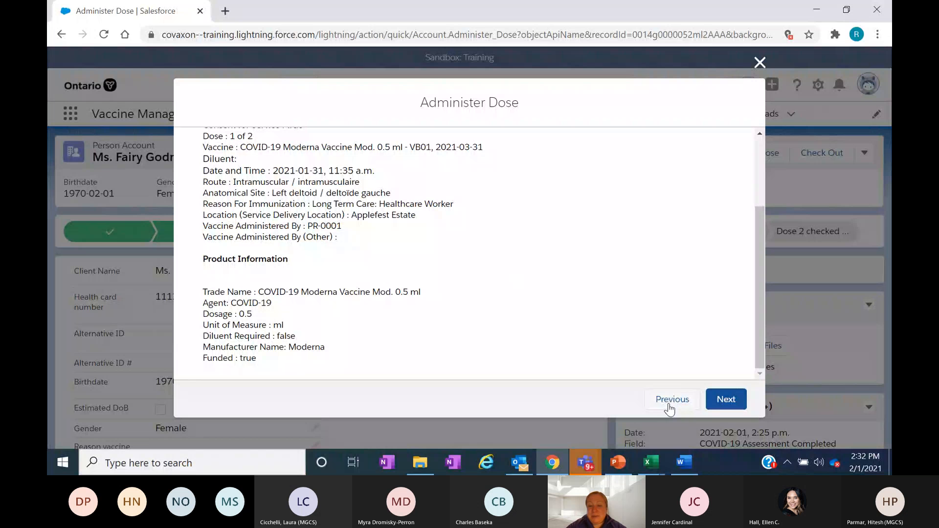
click(726, 399)
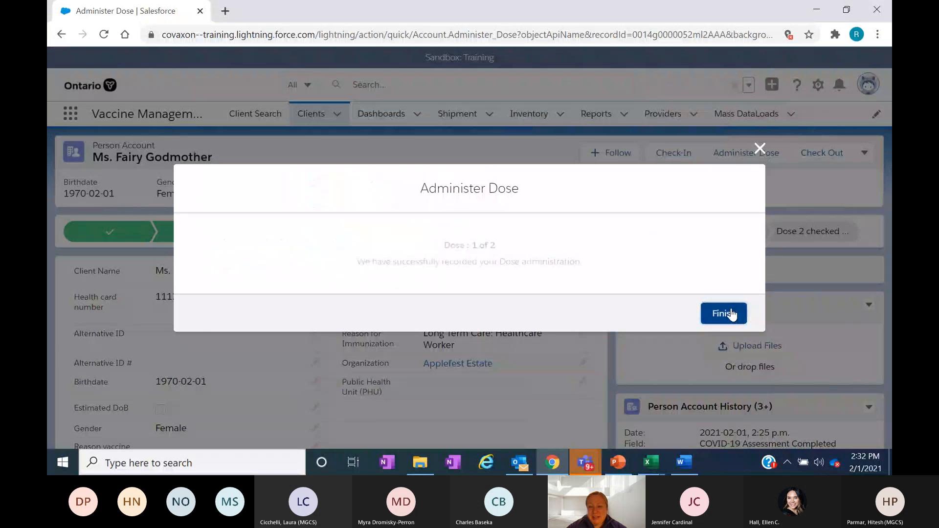
click(731, 314)
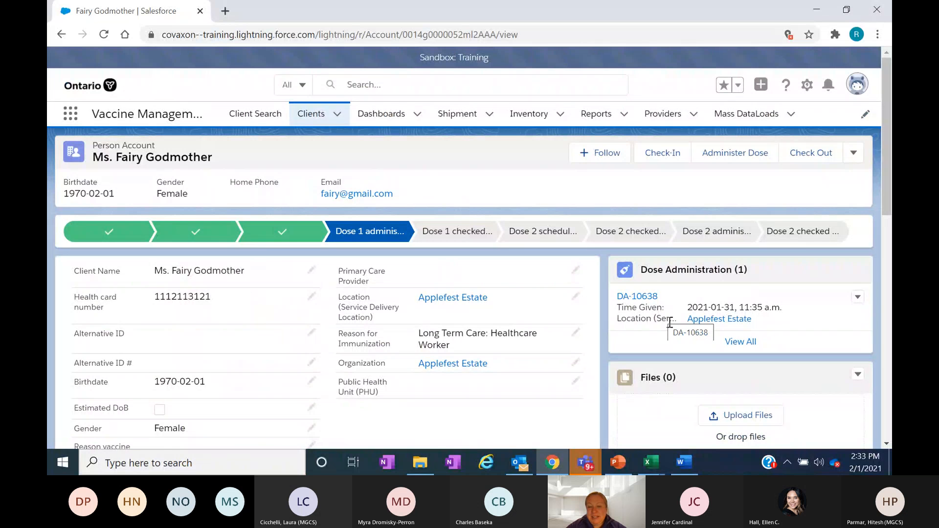
- Open the client's new dose administration record, review its information and dose details, and return to the client record
click(630, 296)
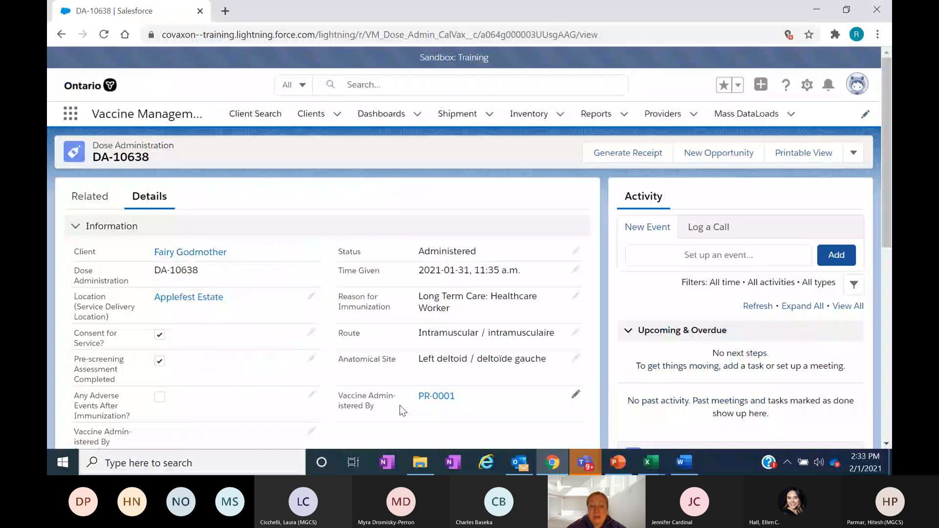
scroll(400, 405, down, 3)
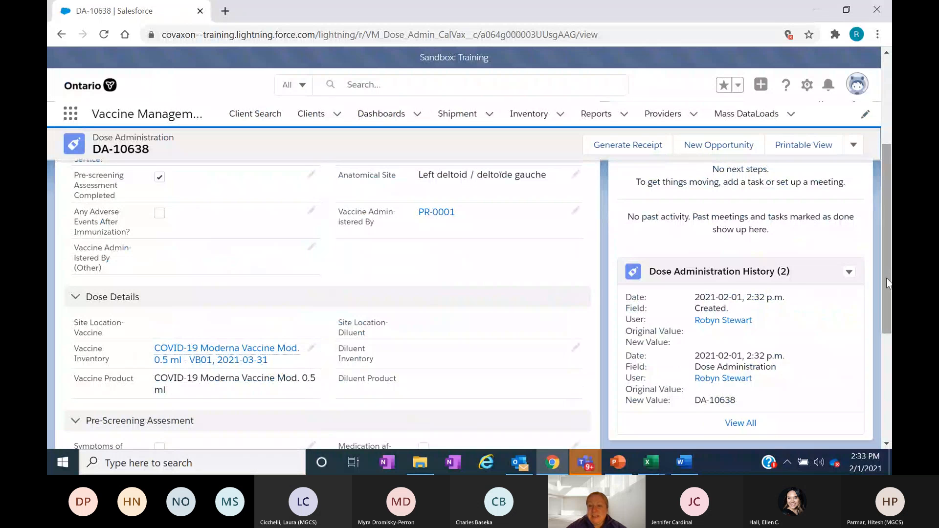
scroll(884, 247, up, 2)
drag(889, 237, 887, 180)
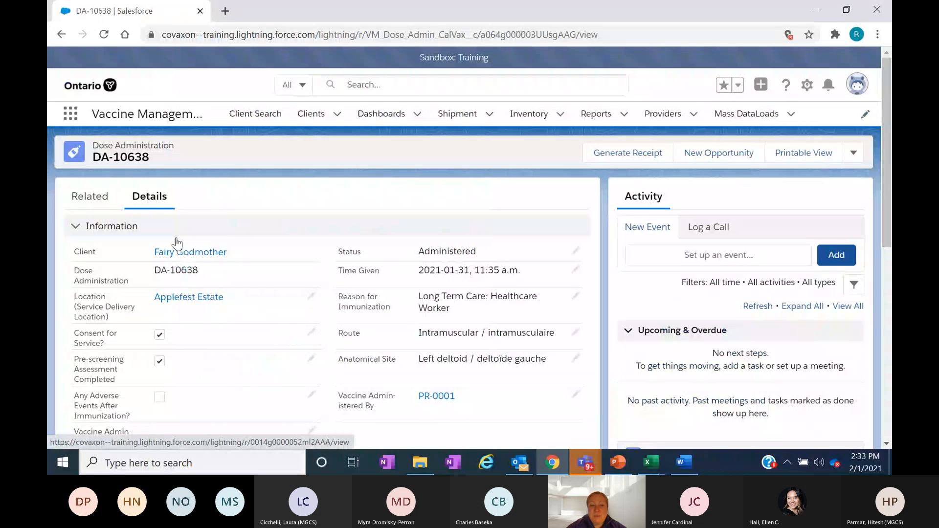
mouse_move(188, 256)
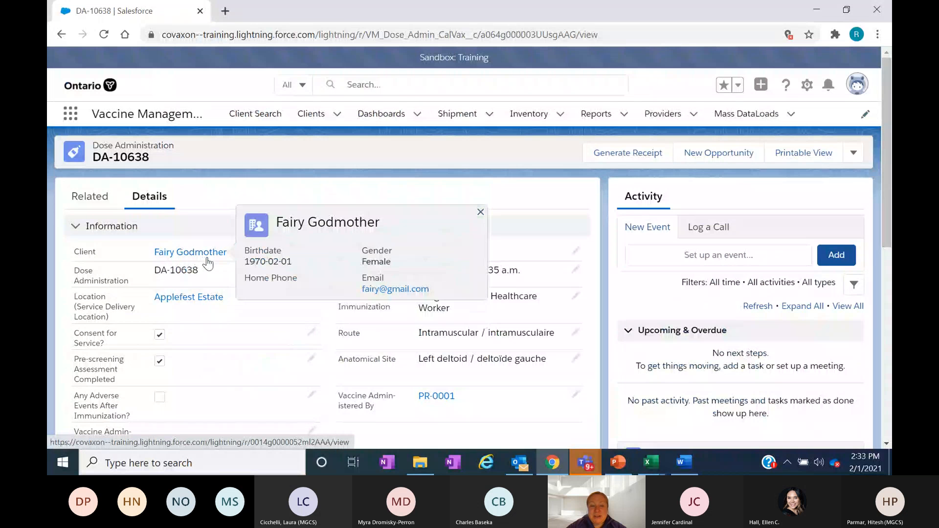
click(206, 258)
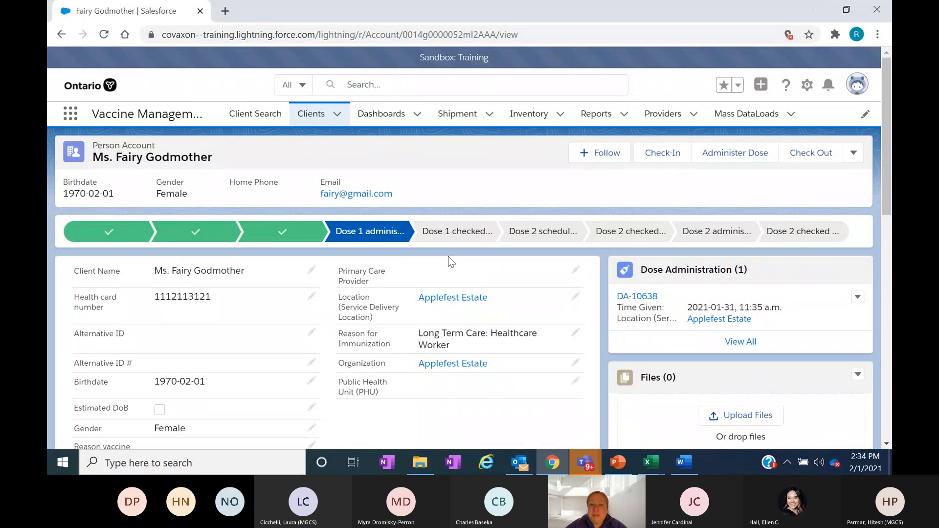
- Display the Dose Administered Clients list and open the record of the female client who just received dose 1
click(313, 120)
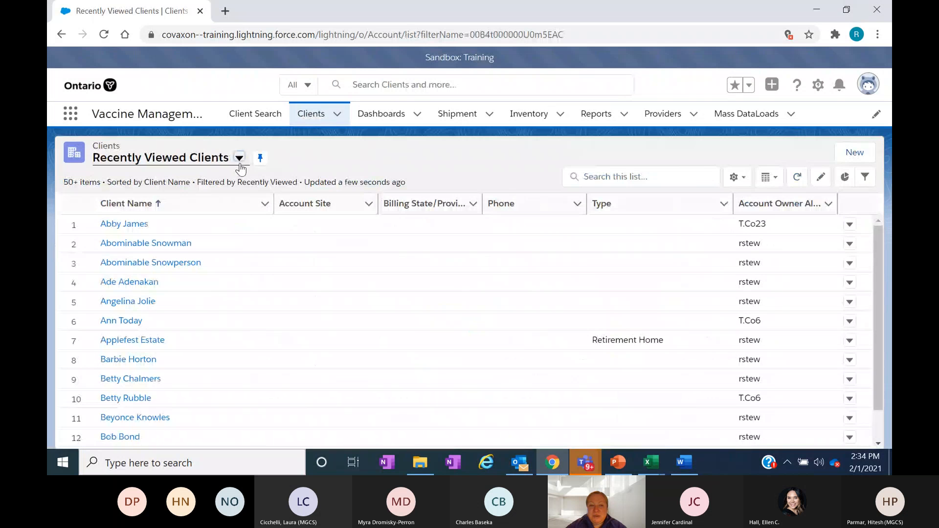
click(239, 161)
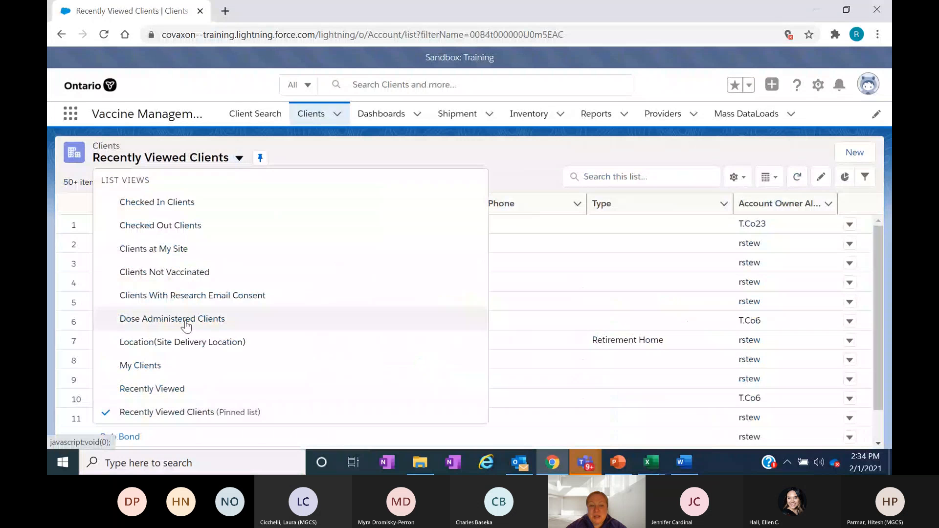
click(172, 319)
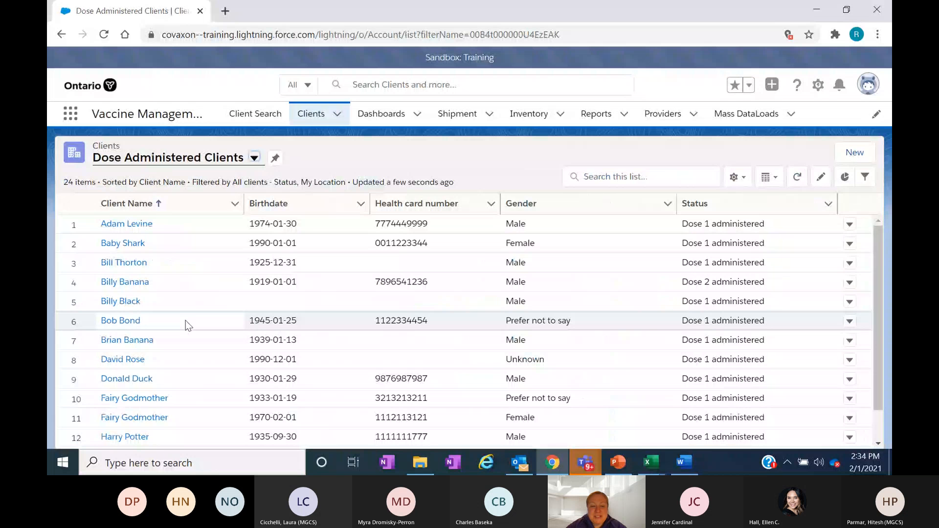
click(135, 418)
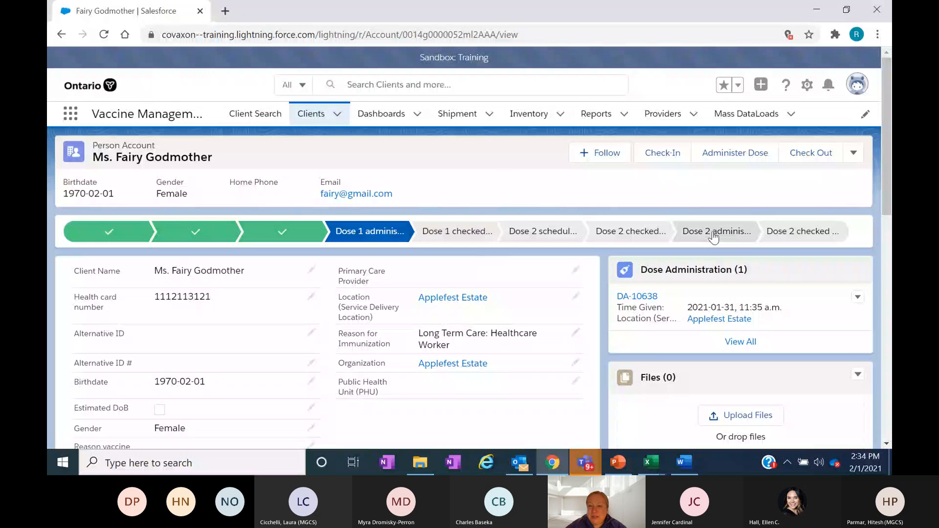
- Start the client's dose 1 check-out without an adverse event, choose Email receipt to patient, and open the receipt
click(821, 157)
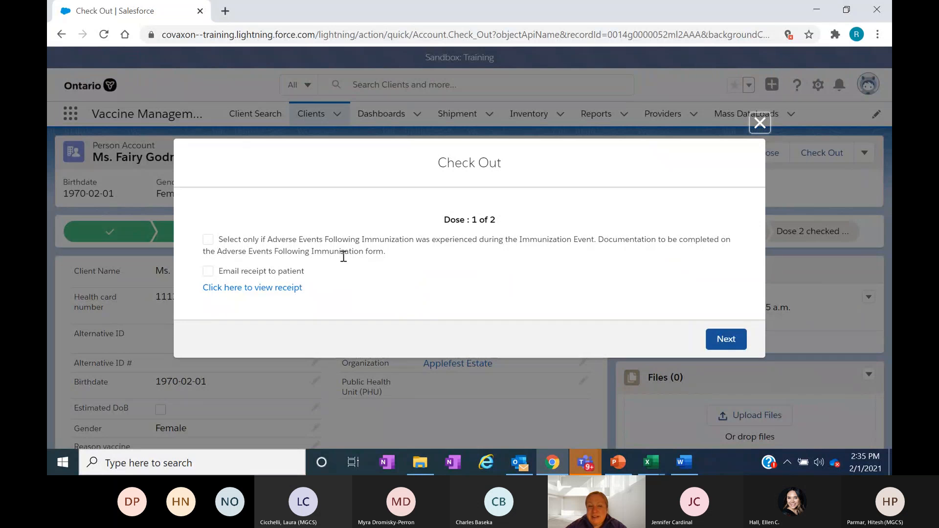
click(208, 239)
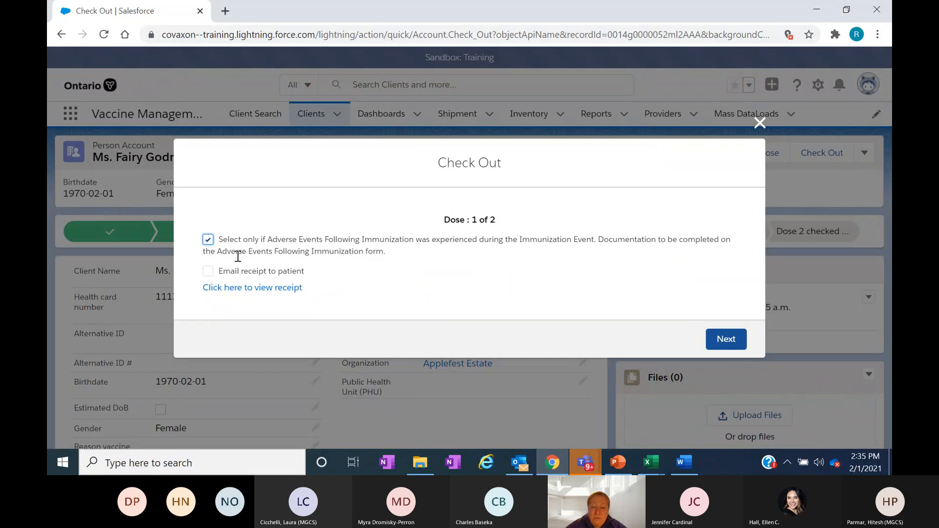
click(208, 240)
click(208, 272)
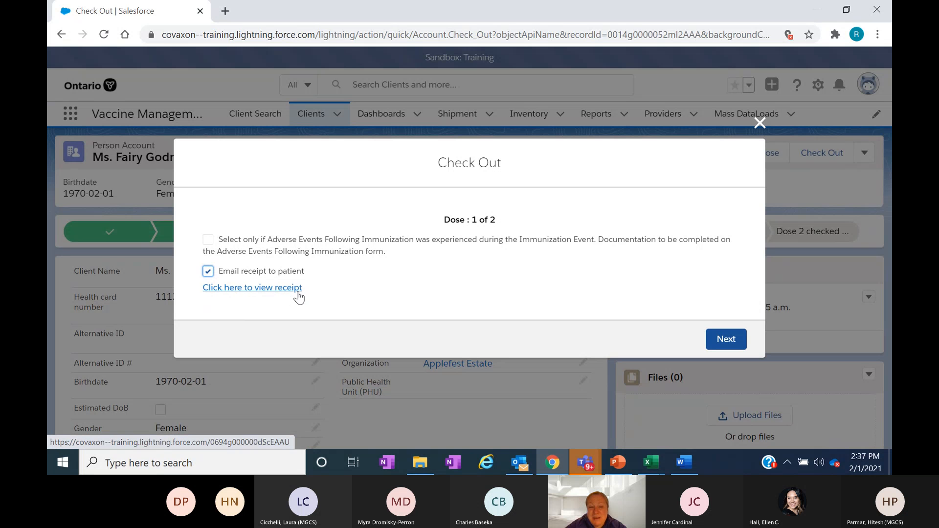
click(245, 289)
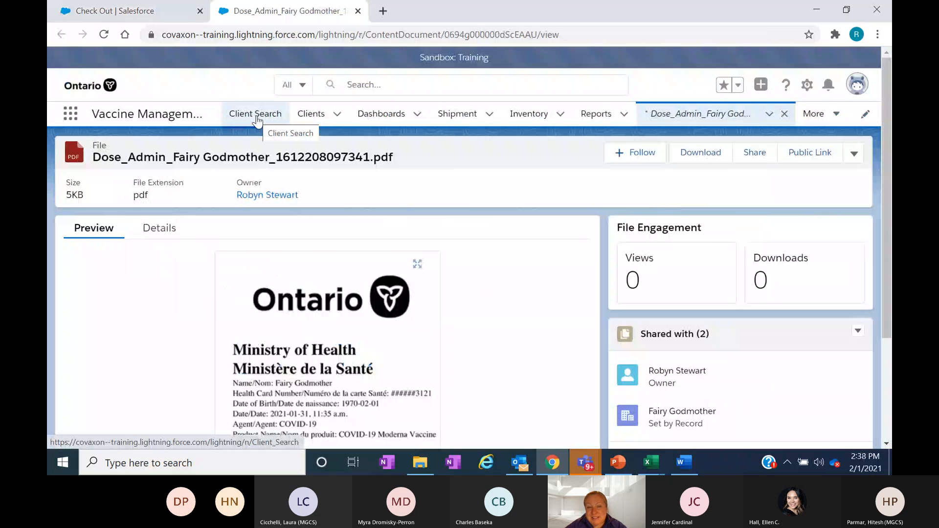
- Show the Dose Administered Clients list in the receipt's browser tab, close that tab, and complete the dose 1 check-out
click(317, 119)
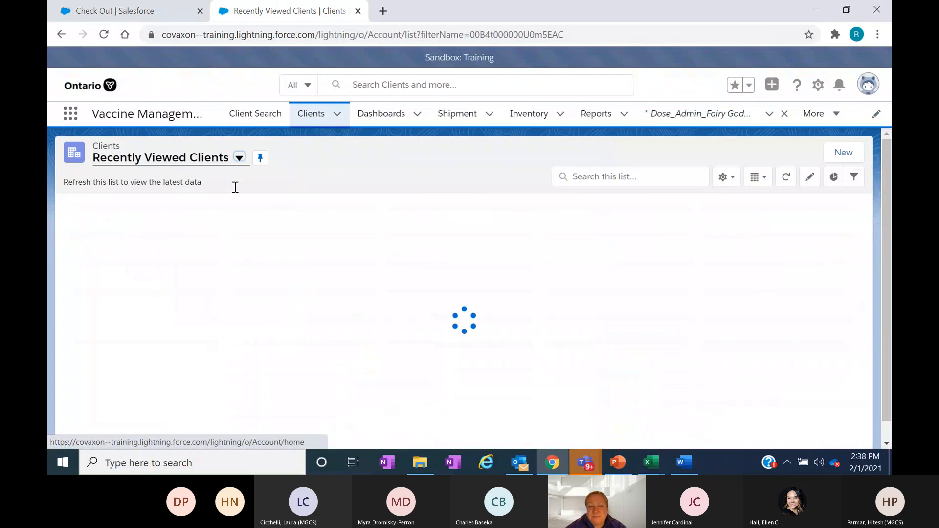
click(239, 157)
click(193, 323)
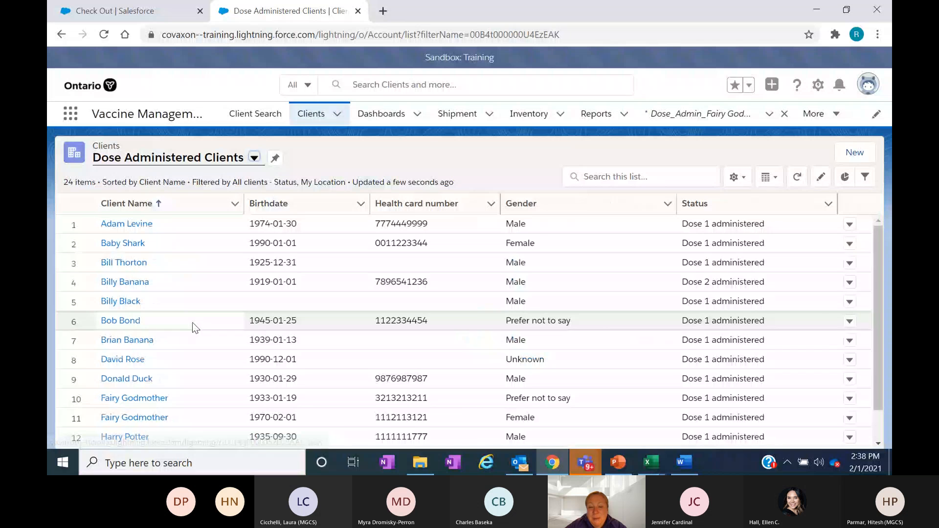
click(129, 14)
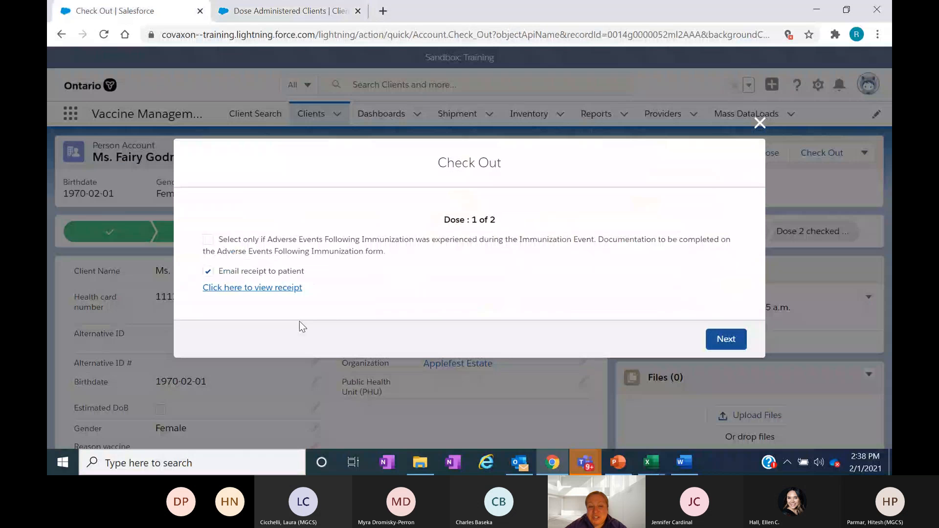
click(288, 15)
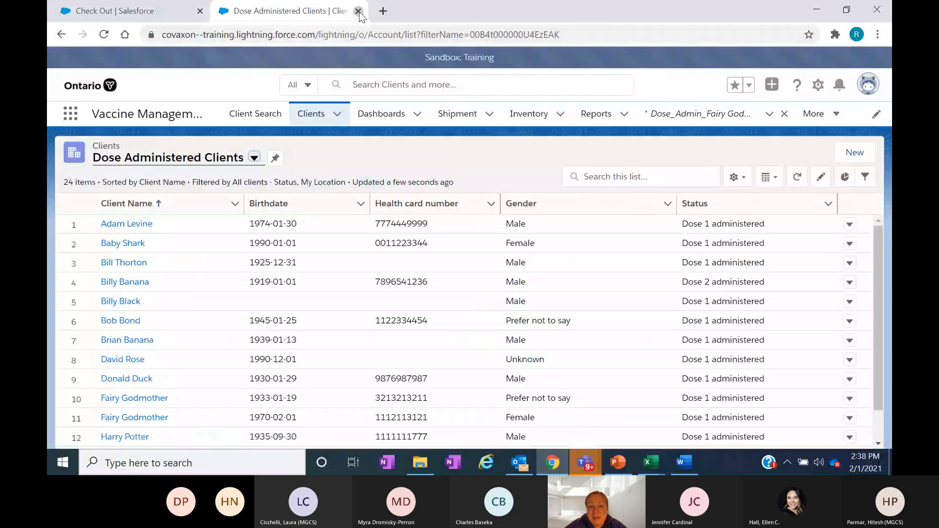
click(358, 10)
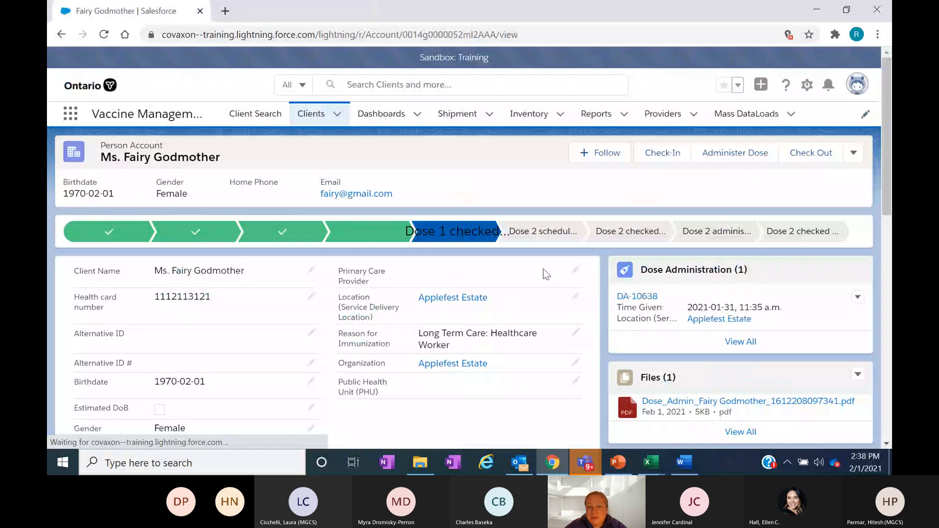
- Review the dose receipt PDF in the client's files, download a copy, and return to the client record
click(685, 402)
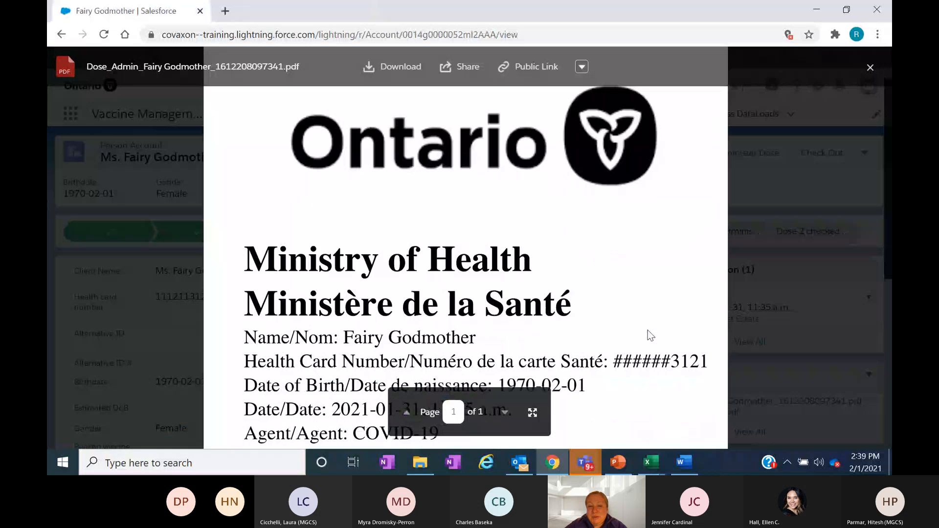
scroll(647, 331, down, 3)
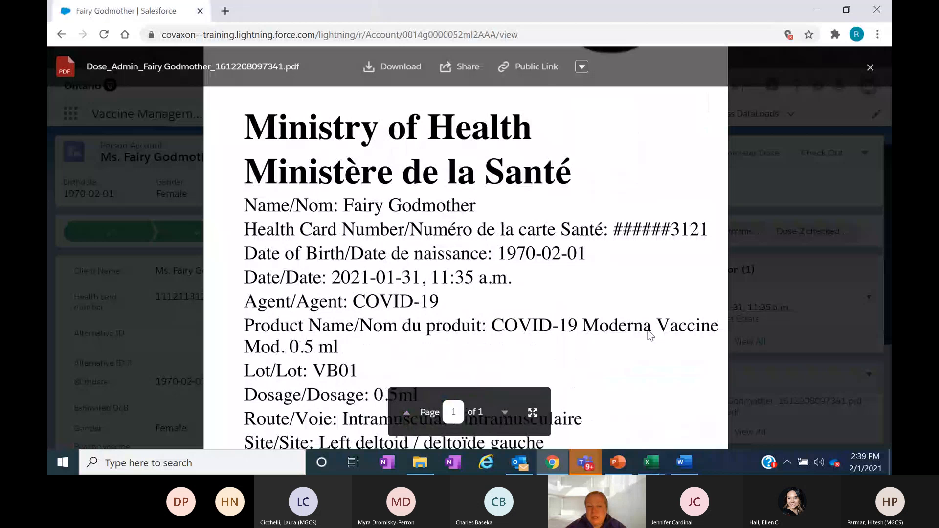
scroll(303, 381, down, 5)
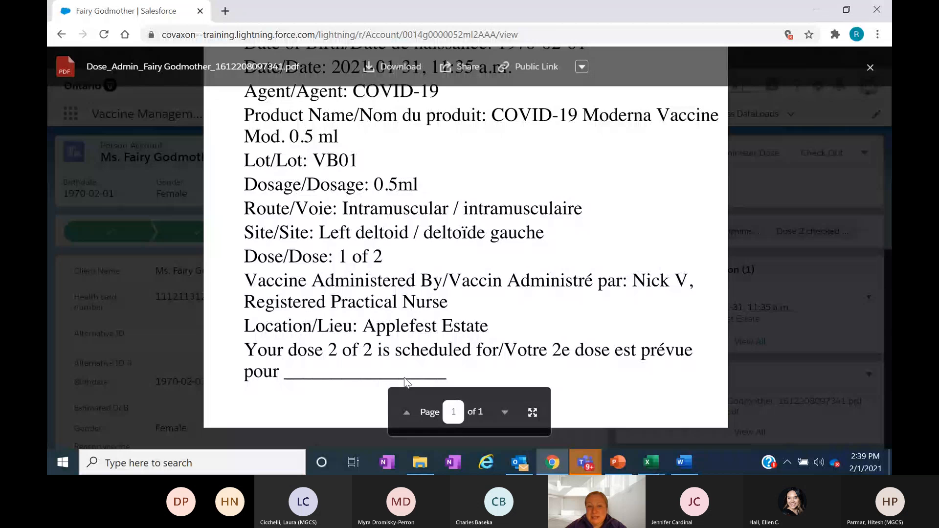
click(397, 68)
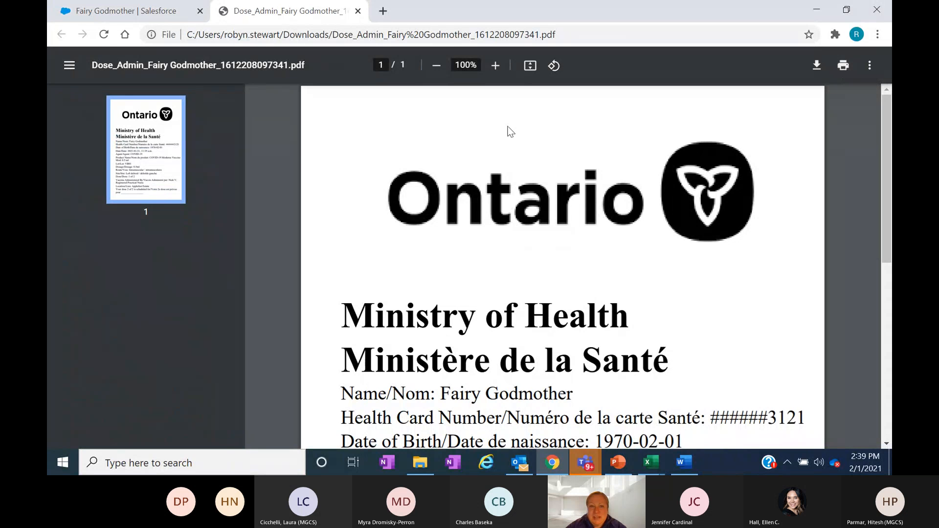
click(358, 12)
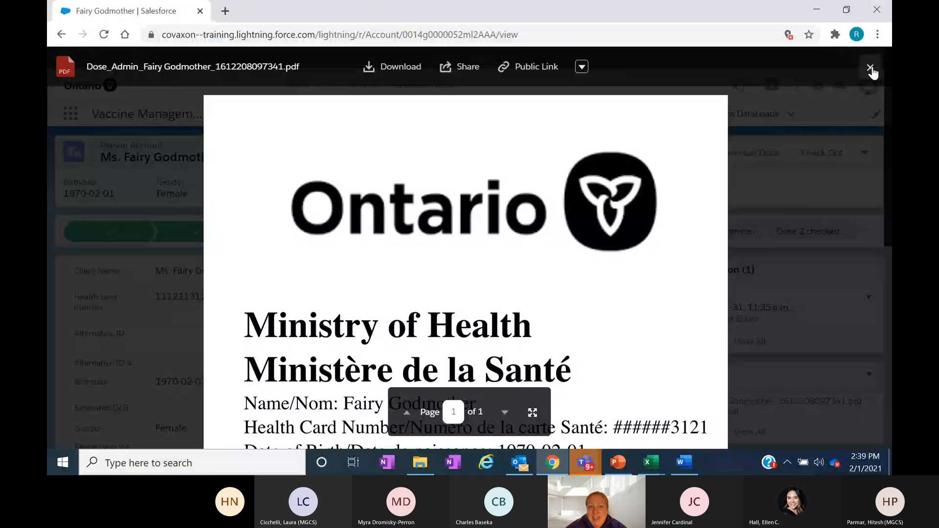
click(870, 68)
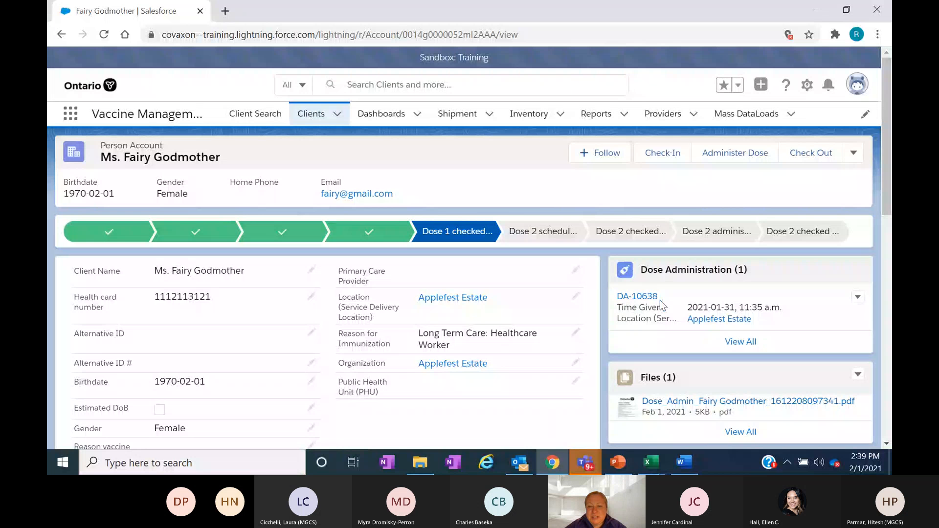
- Set the dose administration record's Time Given date to 2021-01-04, save it, and return to the client record
mouse_move(628, 297)
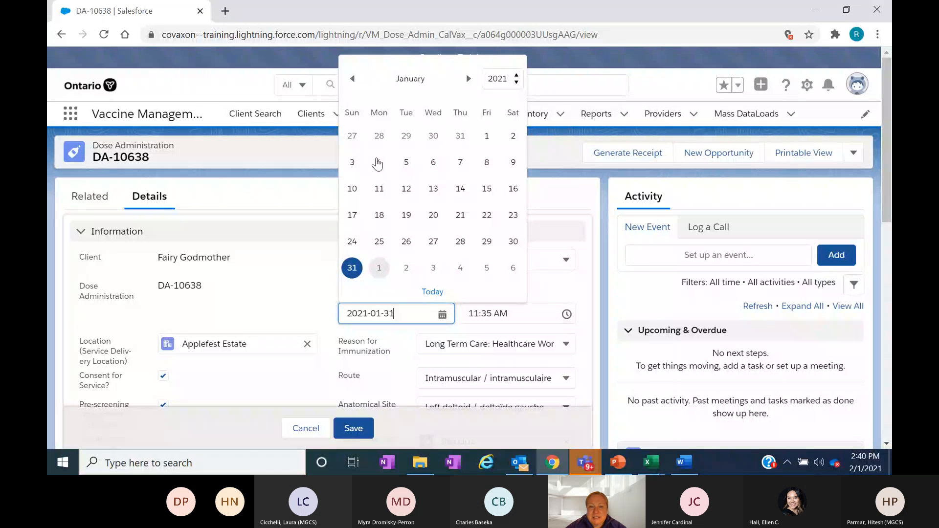
click(378, 164)
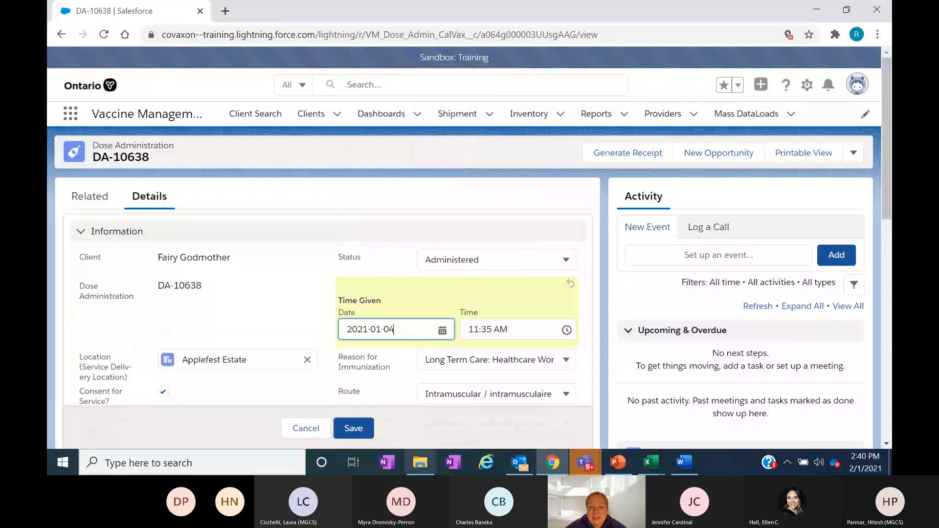
click(351, 430)
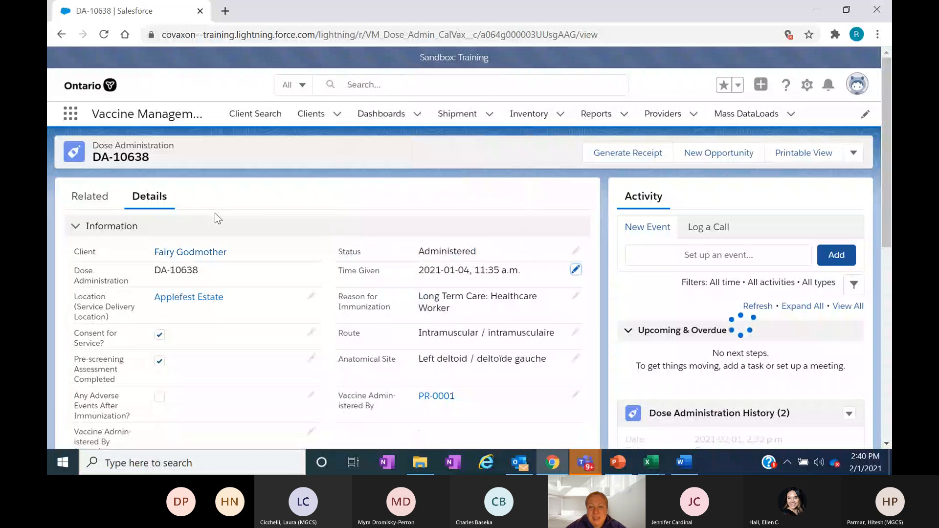
click(183, 254)
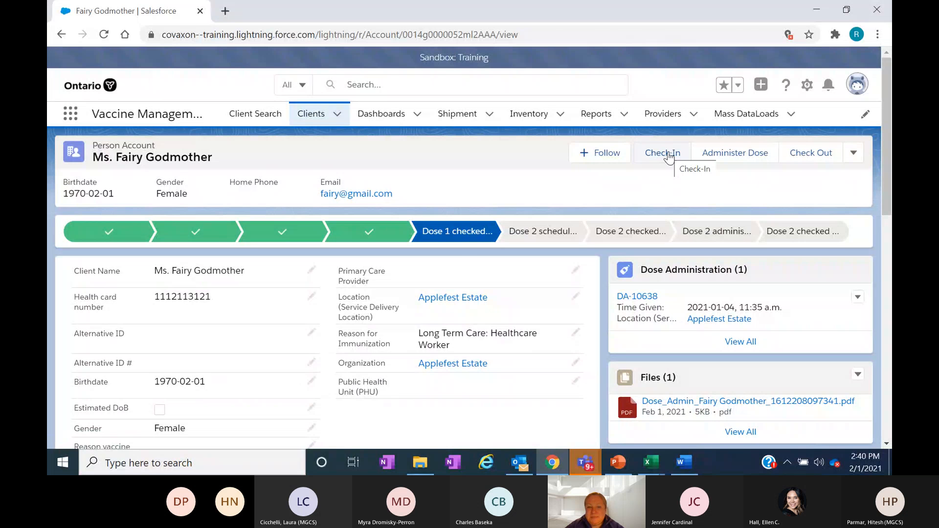
- Start the client's dose 2 check-in, mark Eligible for Dose 2, and continue to the acknowledgement form
click(669, 155)
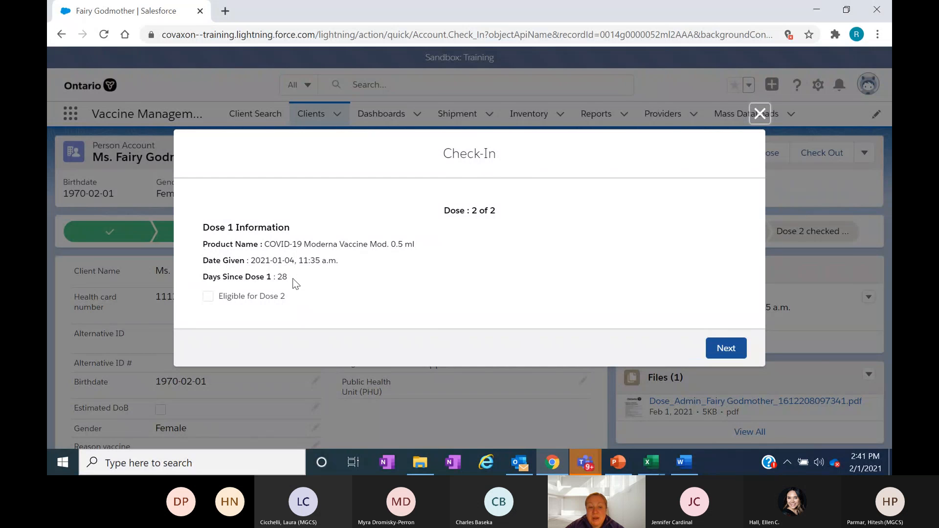
click(208, 297)
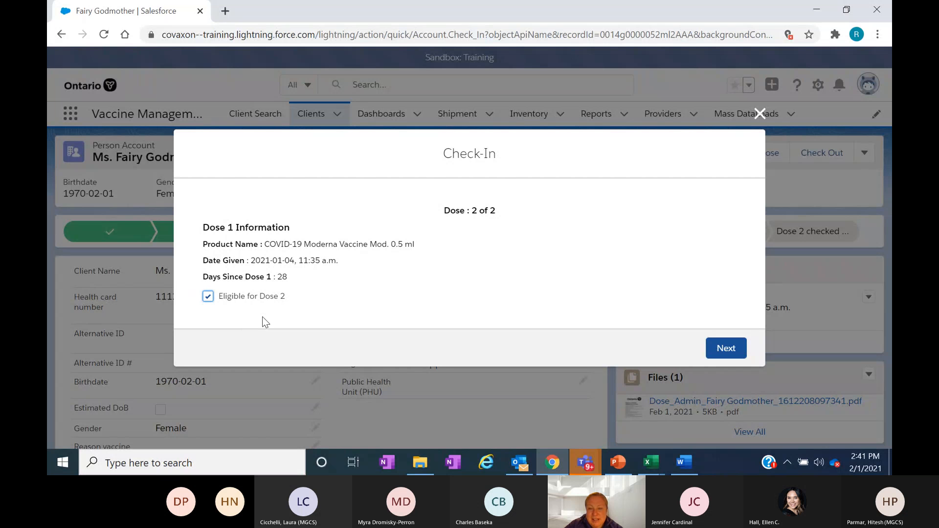
click(727, 349)
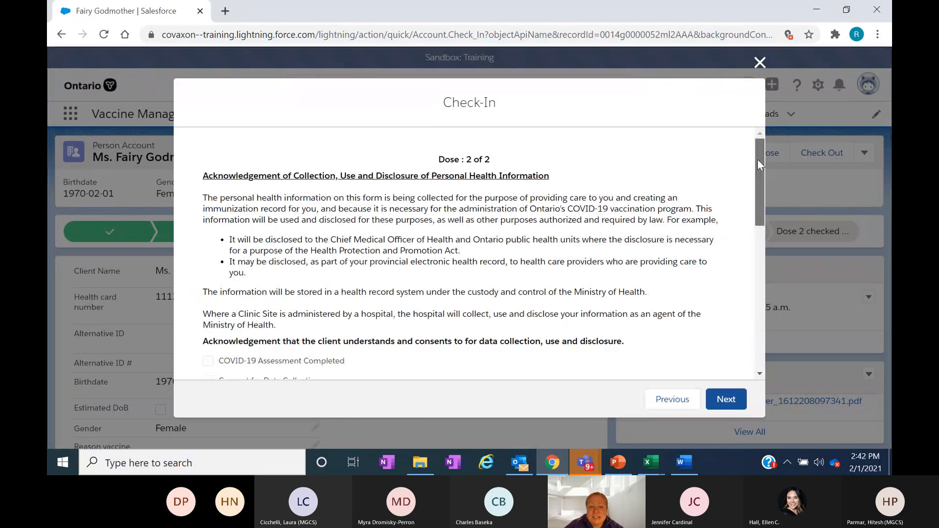
- Mark COVID-19 Assessment Completed and Consent for Data Collection in the dose 2 check-in form
drag(757, 160, 765, 203)
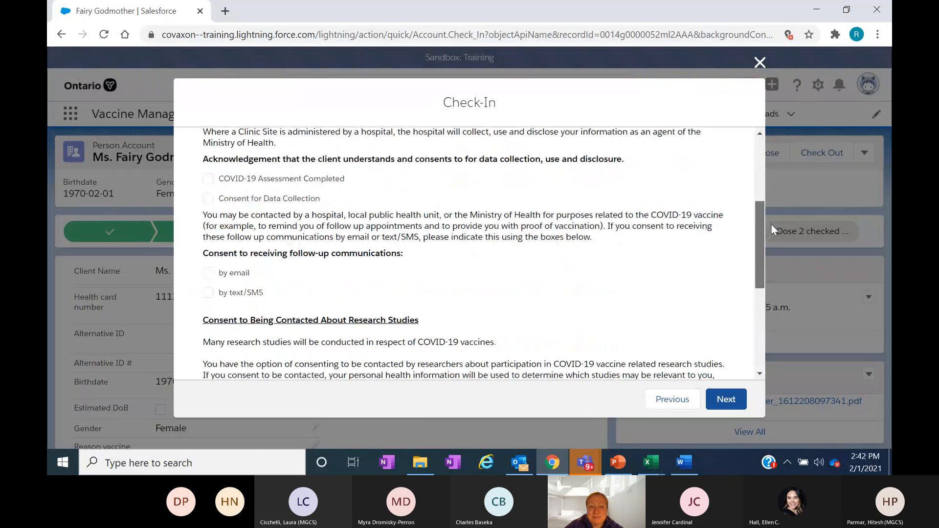
scroll(770, 224, down, 1)
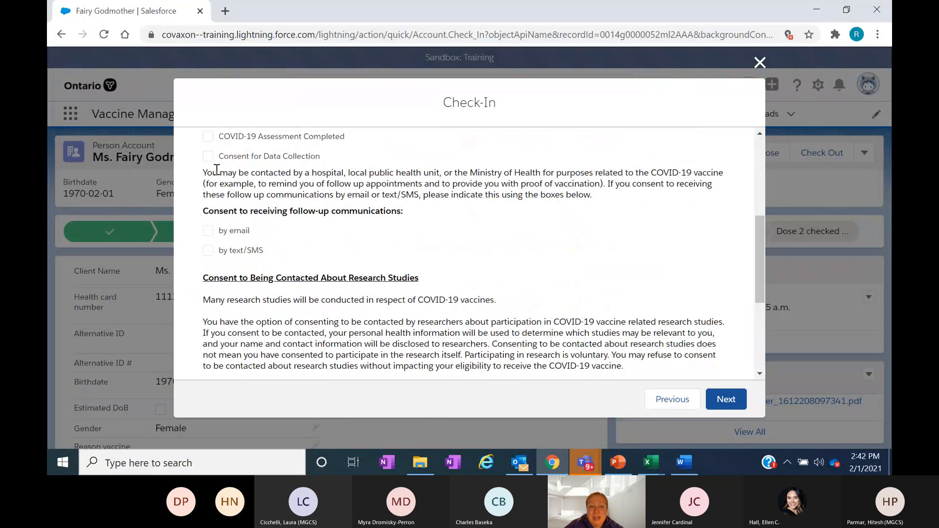
click(237, 139)
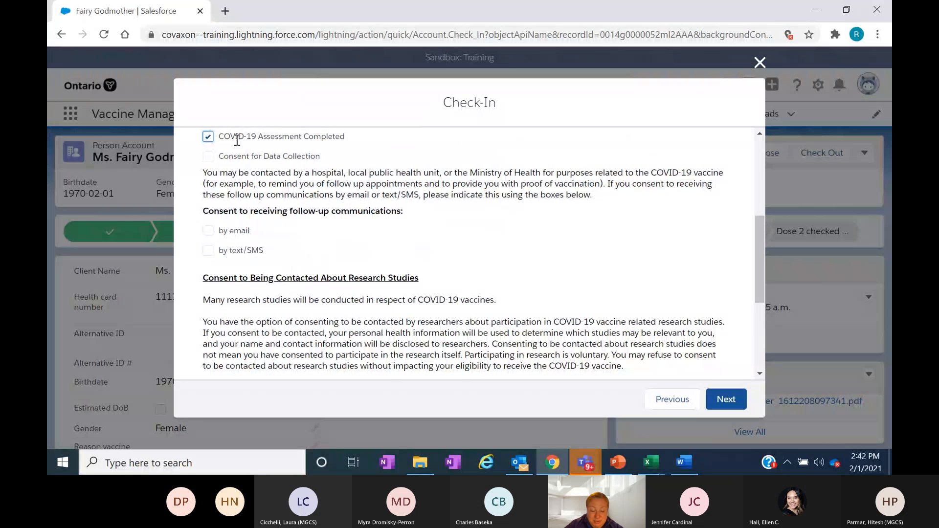
click(208, 157)
- Review the remaining consents, Reason For Immunization and Site Attendee, and submit and finish the dose 2 check-in
drag(761, 235, 761, 263)
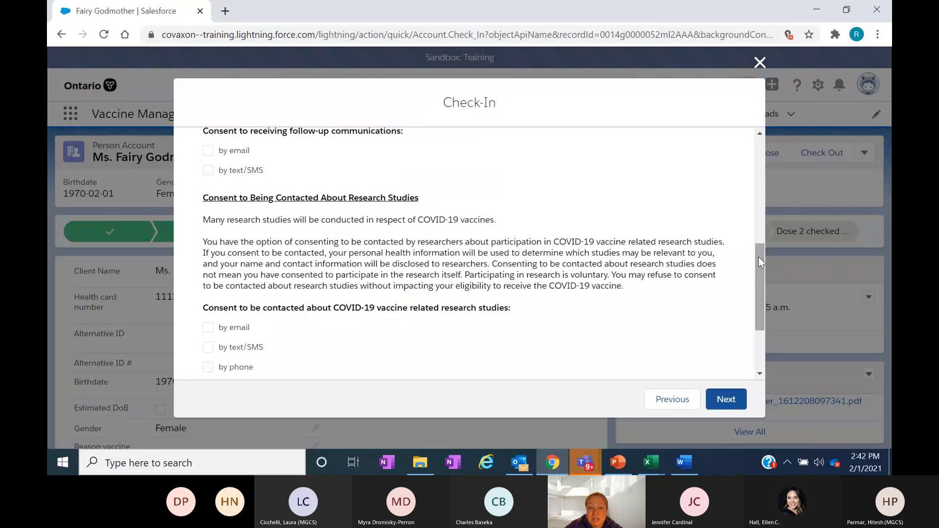
drag(758, 257, 769, 286)
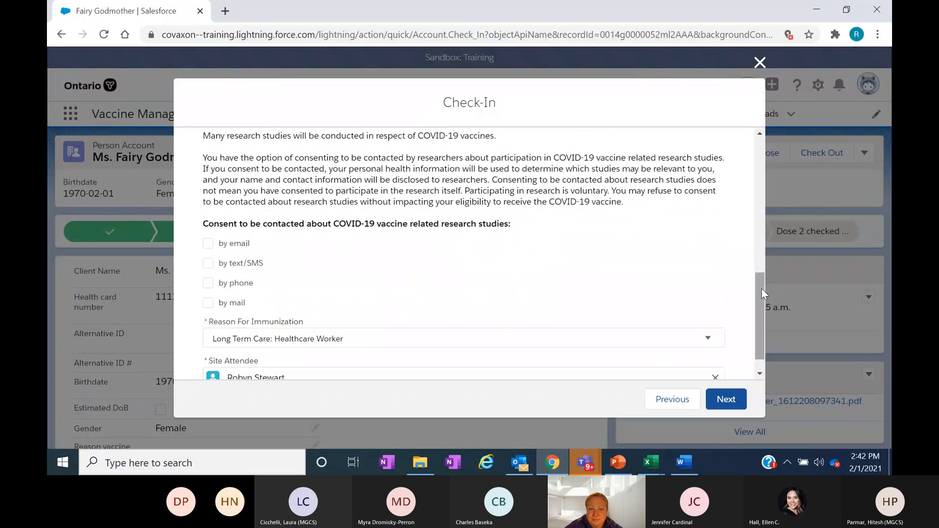
drag(762, 288, 761, 308)
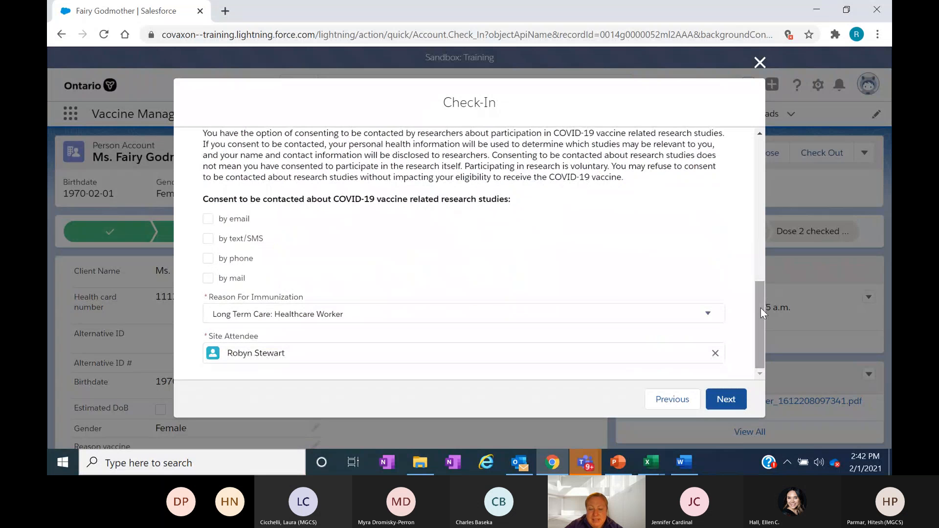
click(727, 399)
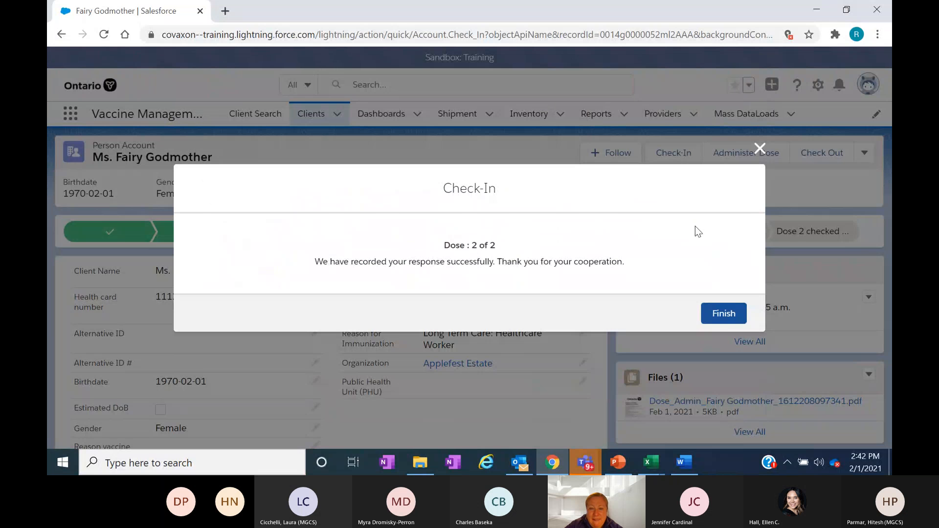
click(726, 318)
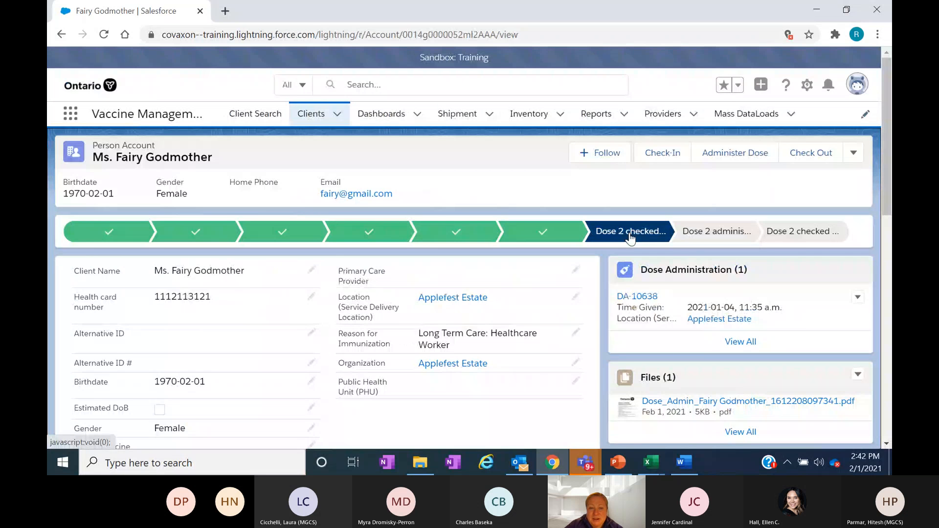
- Start the client's dose 2 administration and select the vaccine COVID-19 Moderna Vaccine Mod. 0.5 ml - KY124, 2021-05-01
click(730, 155)
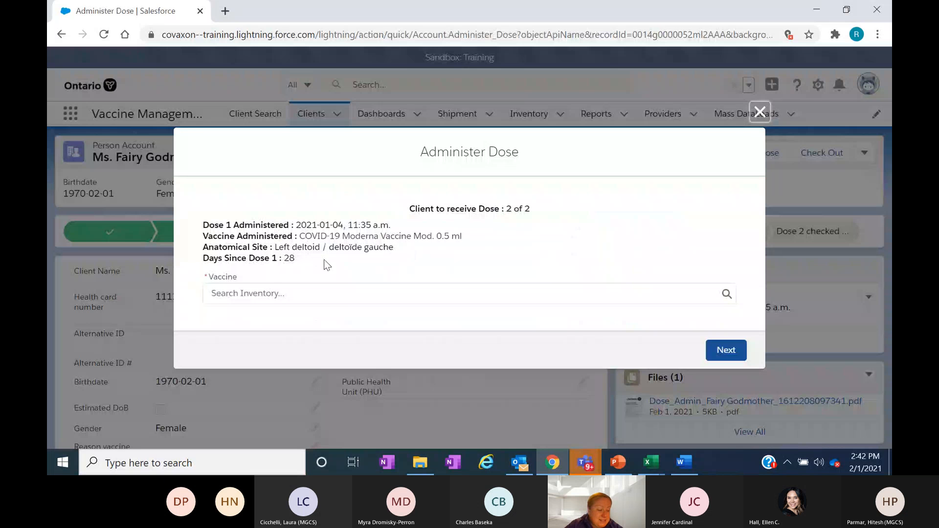
click(257, 291)
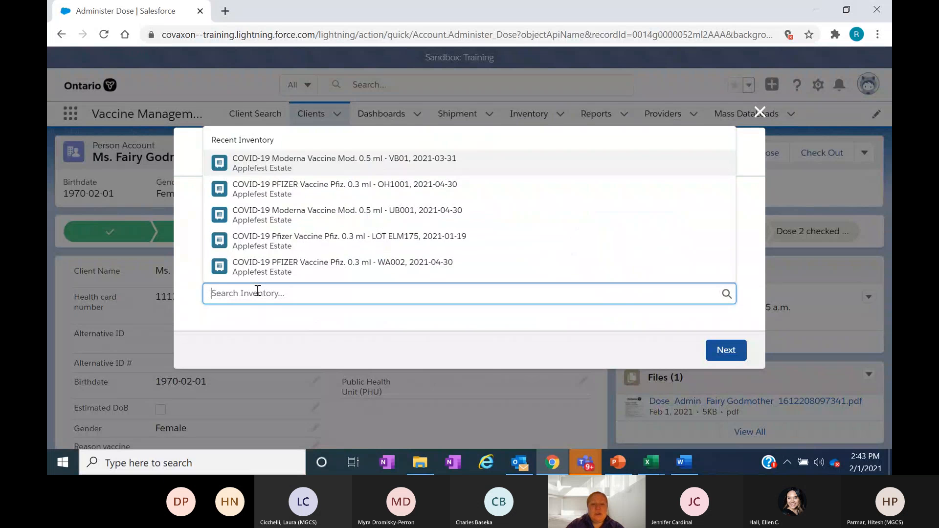
text(moderna)
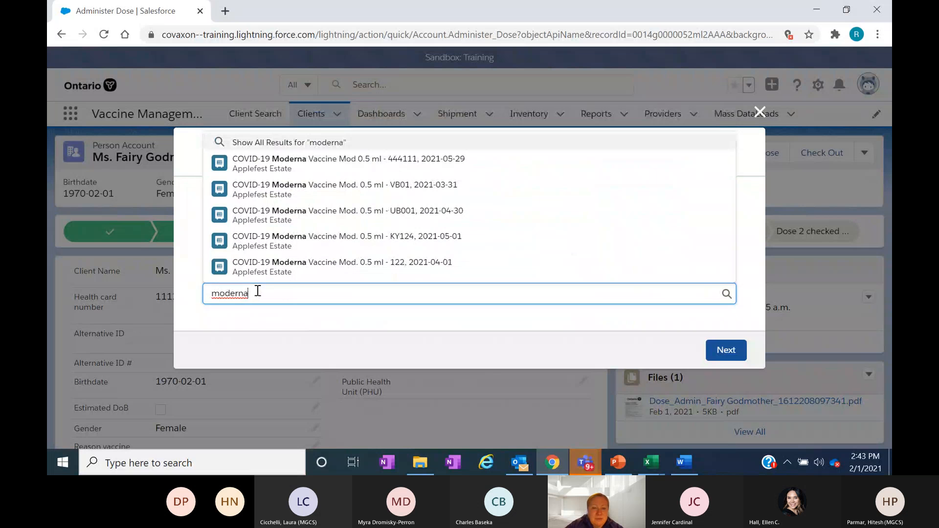
click(364, 249)
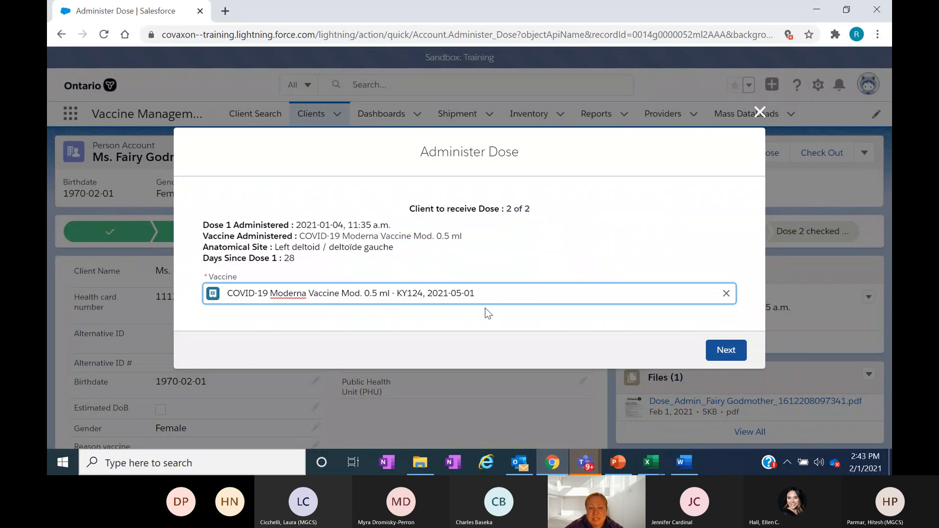
click(723, 354)
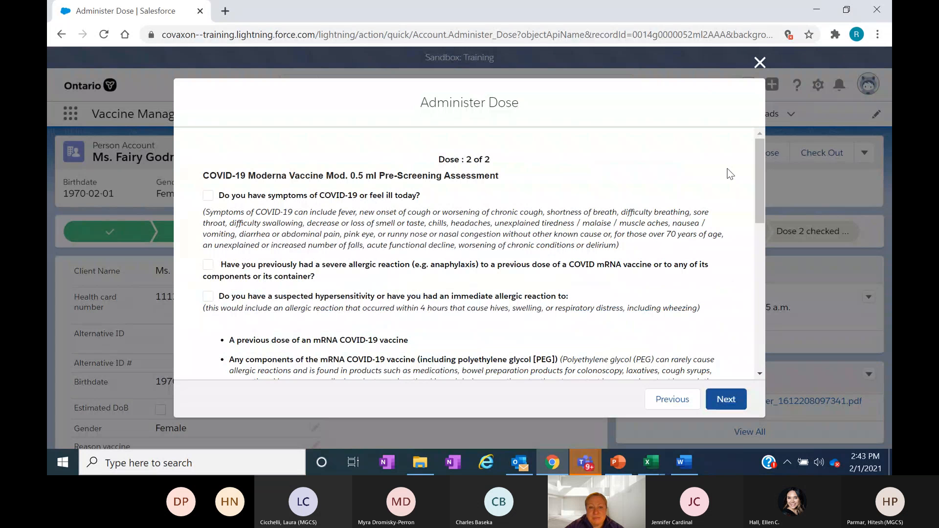
- Review the dose 2 pre-screening questions, mark Pre-screening Assessment Completed, and continue to the dose details
drag(760, 175, 762, 186)
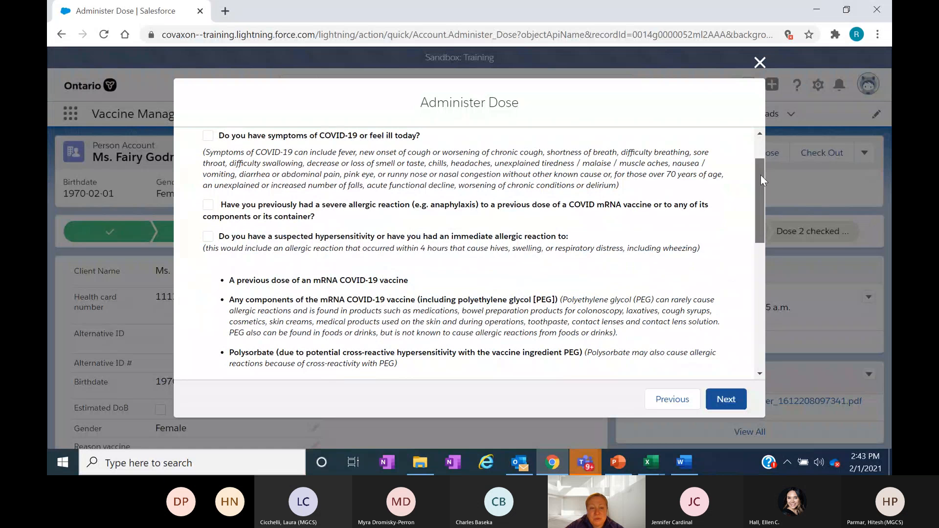
drag(761, 175, 770, 301)
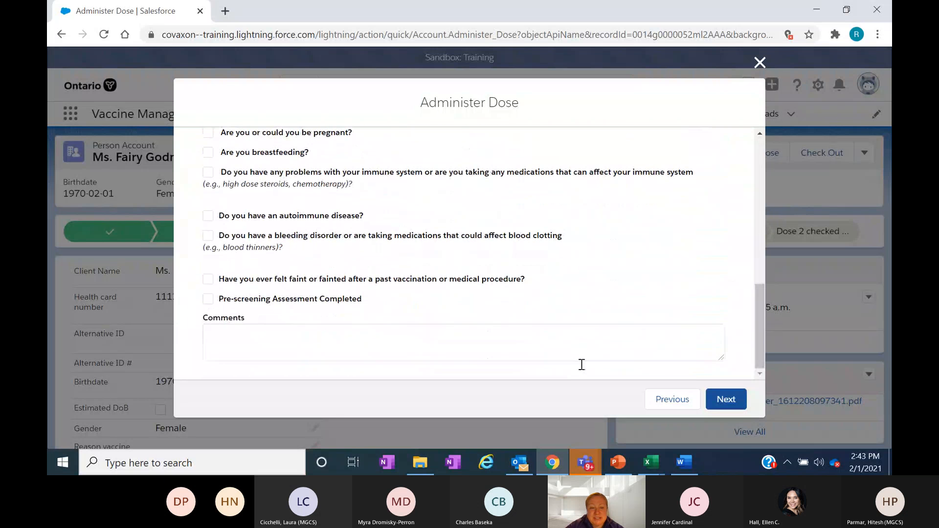
click(207, 299)
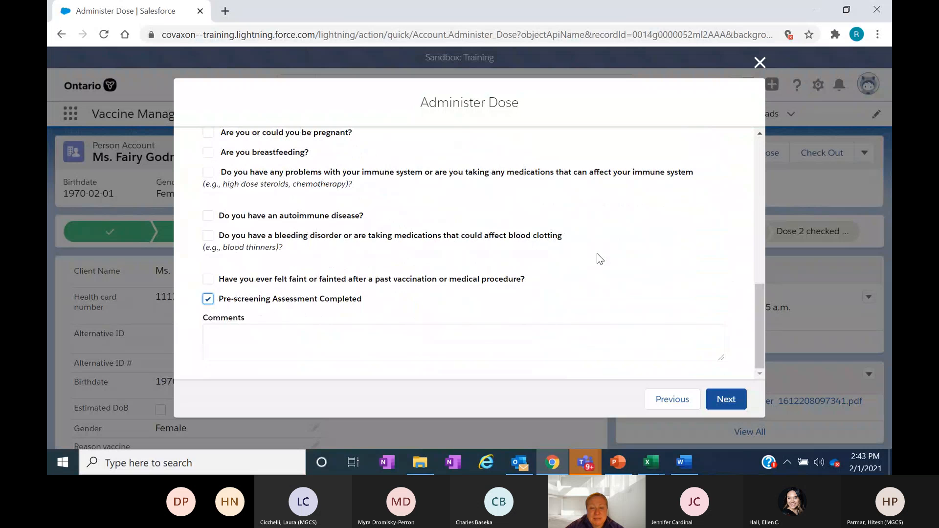
click(718, 394)
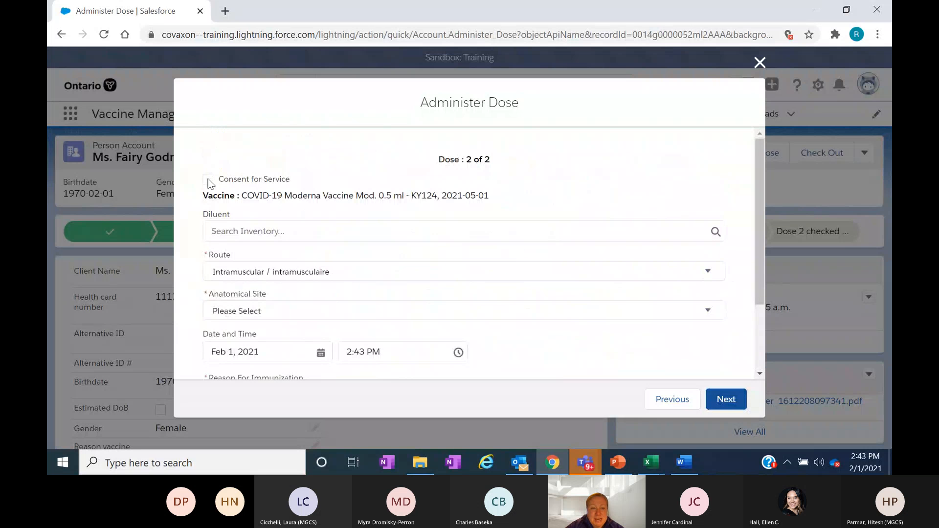
- Complete the dose 2 details with Consent for Service marked, Anatomical Site Left deltoid, and provider PR-0000 as Vaccine Administered By
click(208, 179)
drag(758, 215, 762, 280)
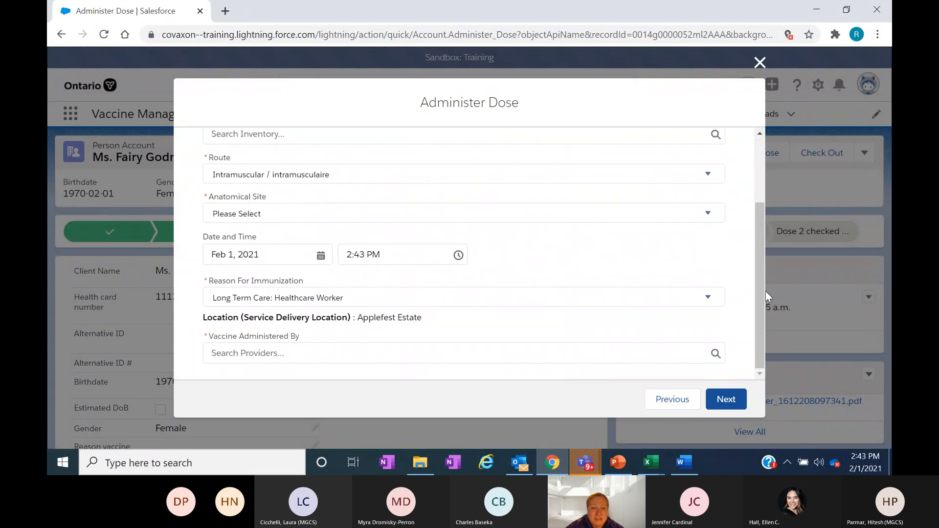
click(268, 213)
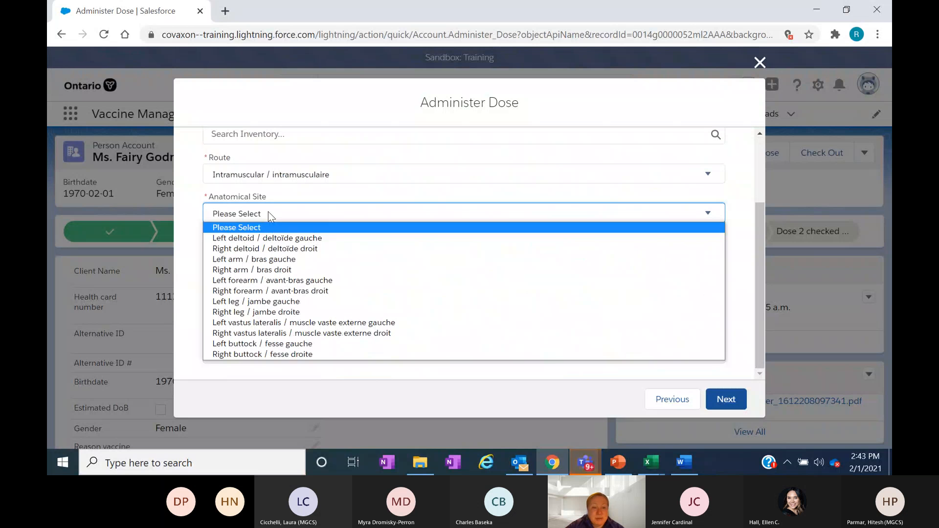
click(270, 238)
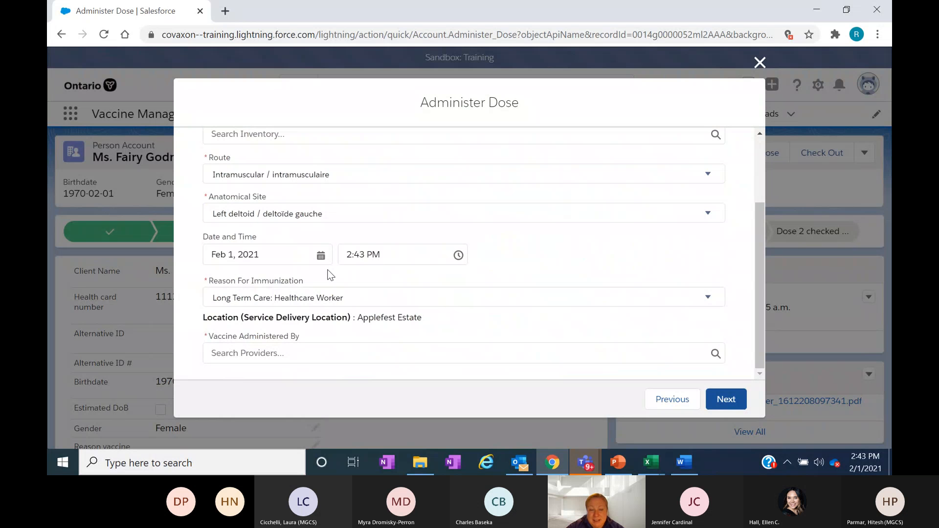
click(248, 351)
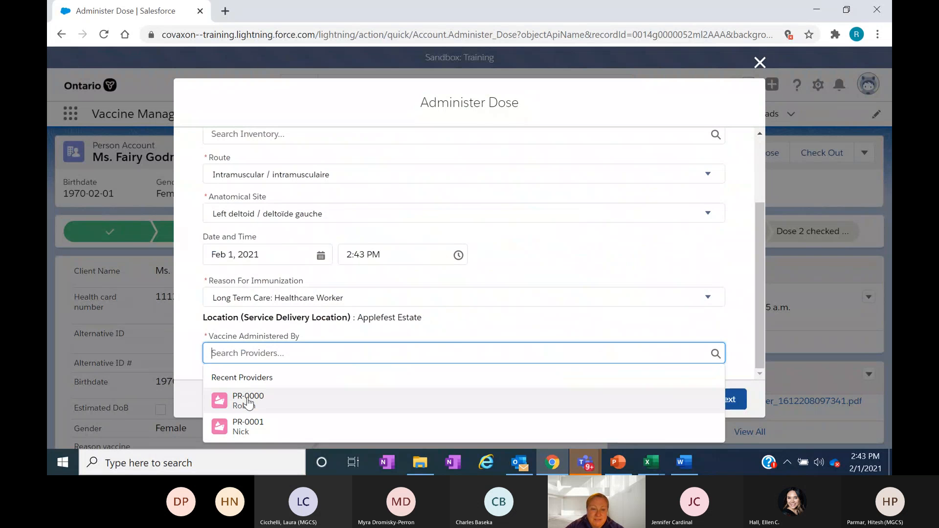
click(248, 401)
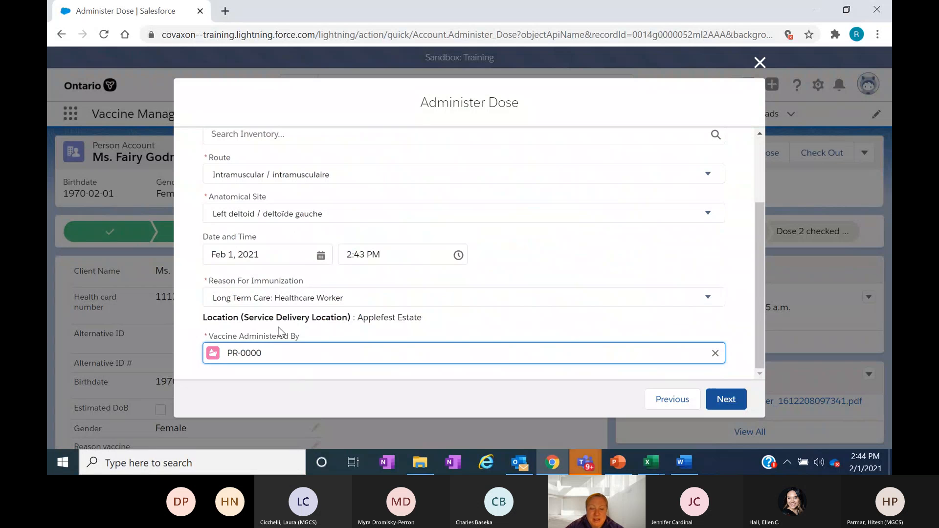
click(726, 400)
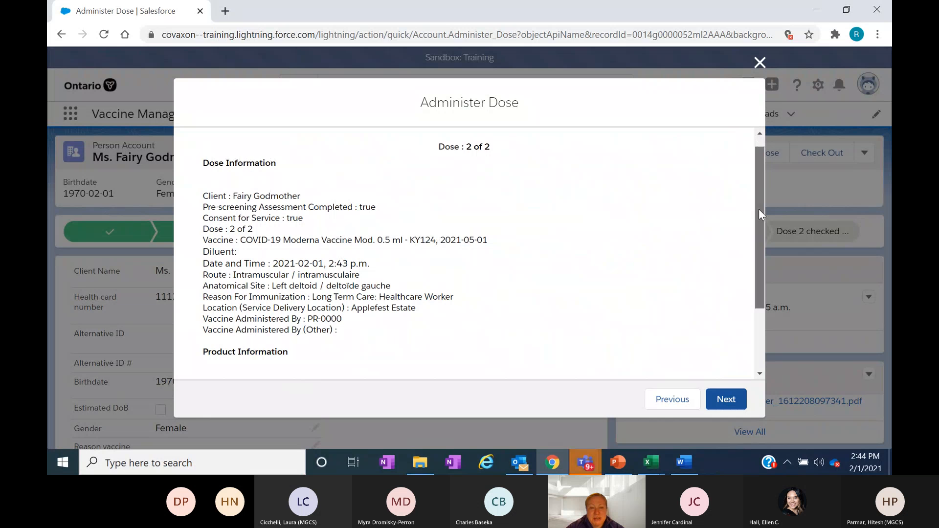
- Review the dose 2 and product information summary, submit it, and finish the dose administration
drag(758, 209, 743, 313)
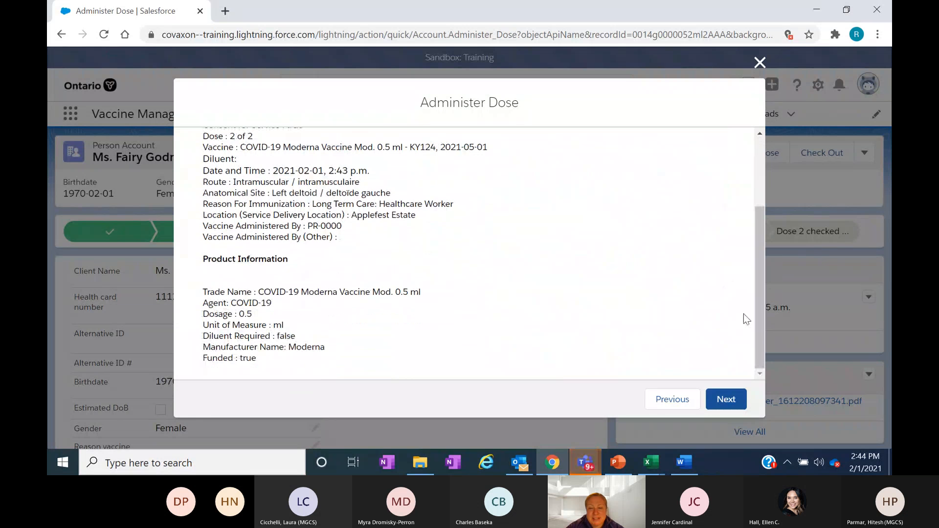
click(725, 400)
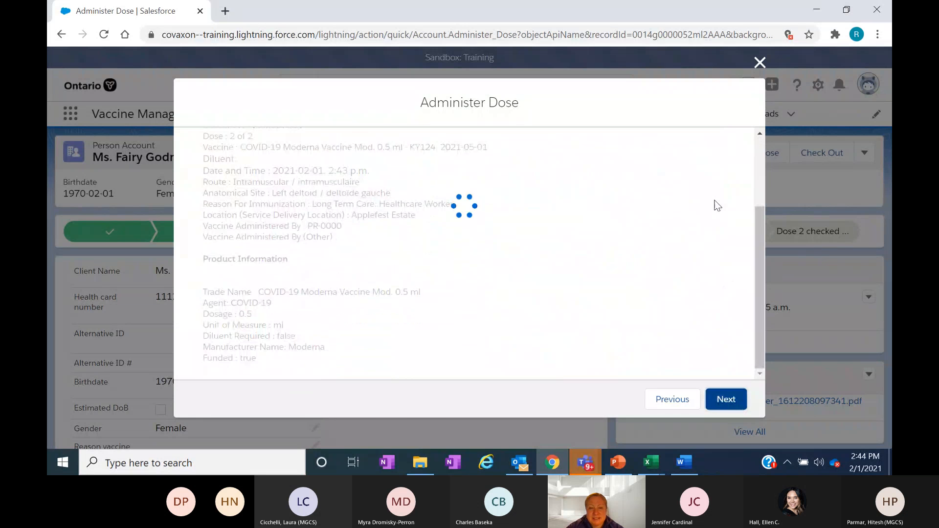
click(715, 311)
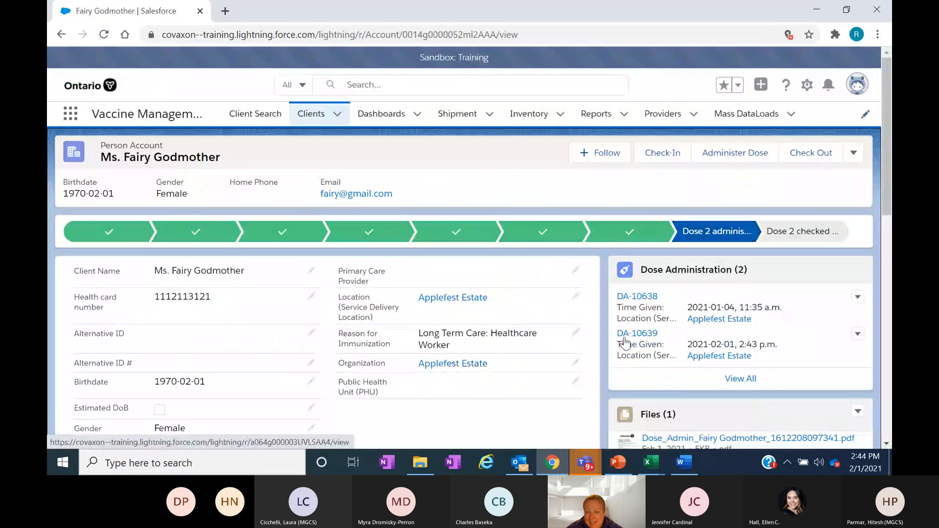
- Check the client out for dose 2, leaving the Adverse Events Following Immunization option unselected
mouse_move(626, 337)
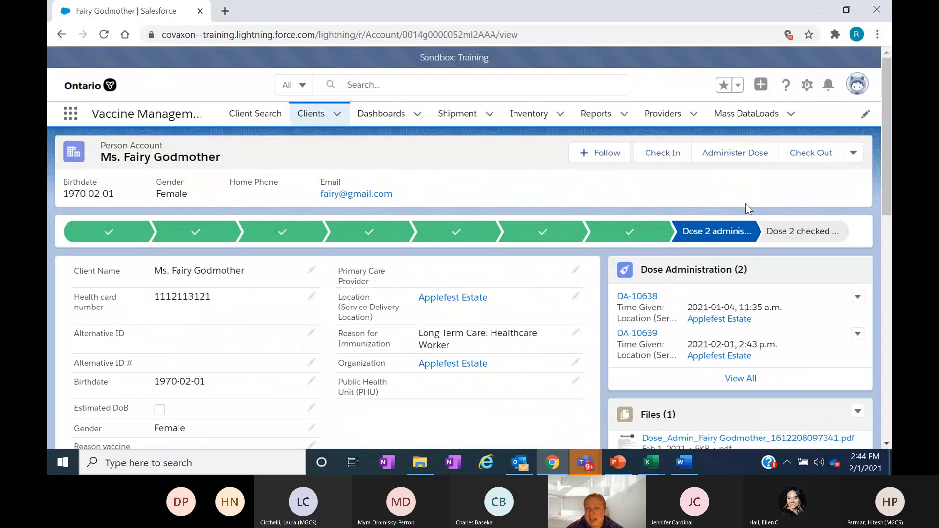
click(810, 153)
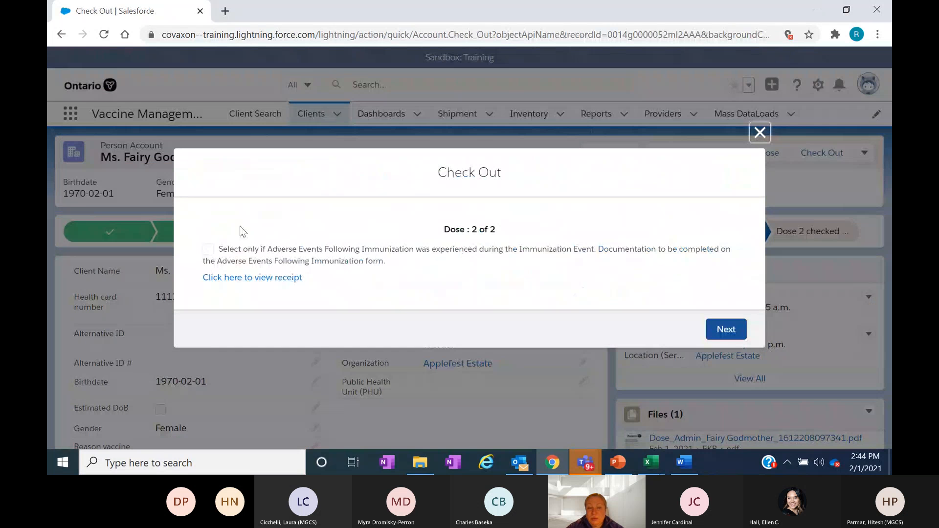
click(207, 249)
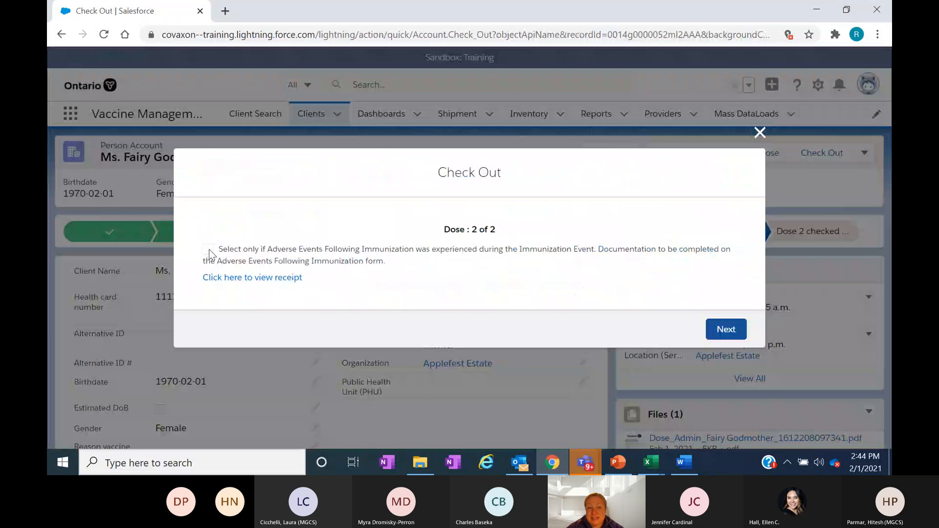
click(208, 249)
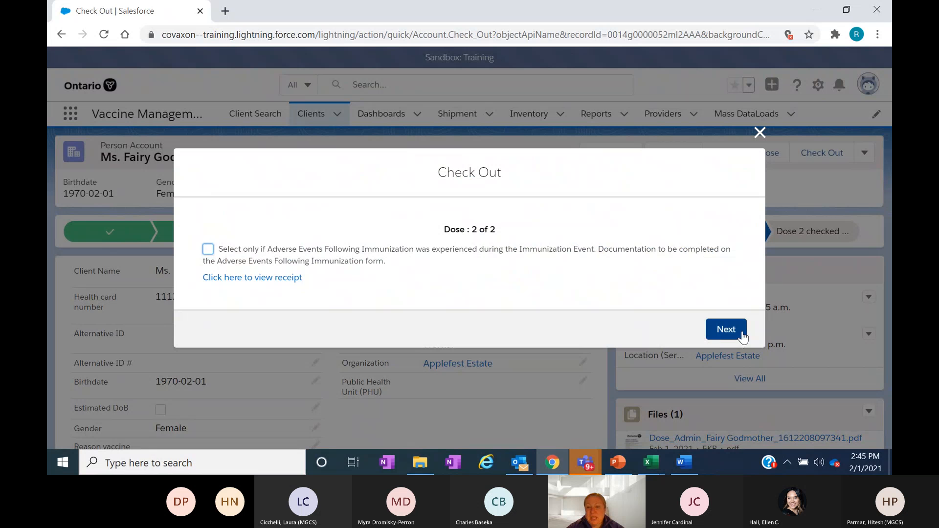
click(723, 335)
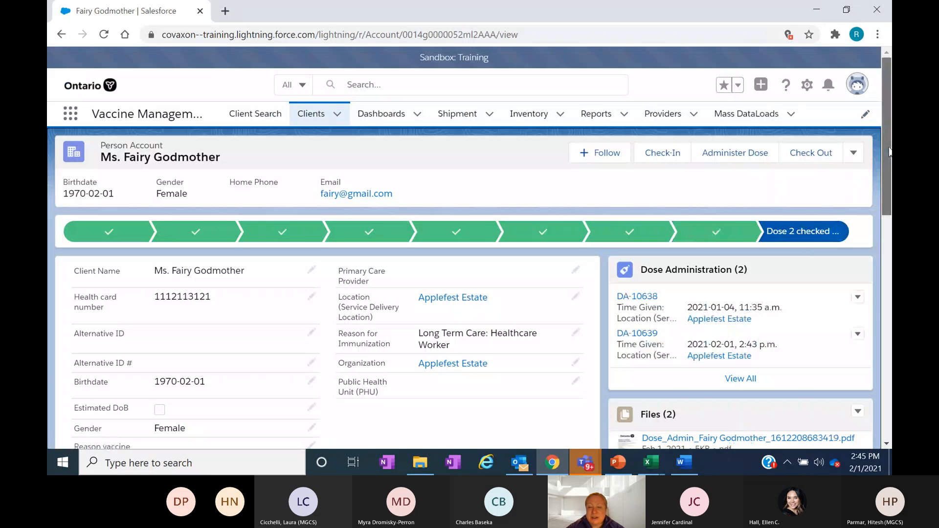
- Open the newest dose administration receipt PDF in the client's files, review its dose 2 details, and close it
scroll(807, 238, down, 2)
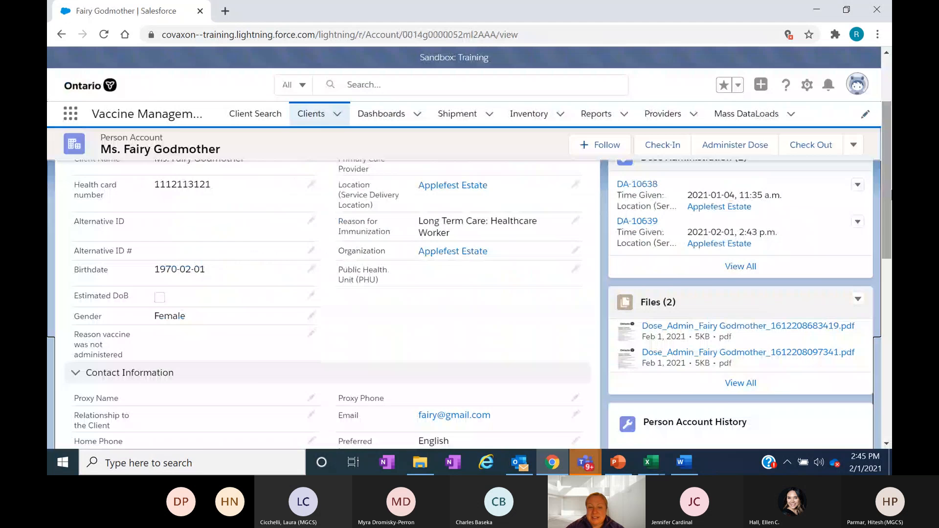
click(668, 325)
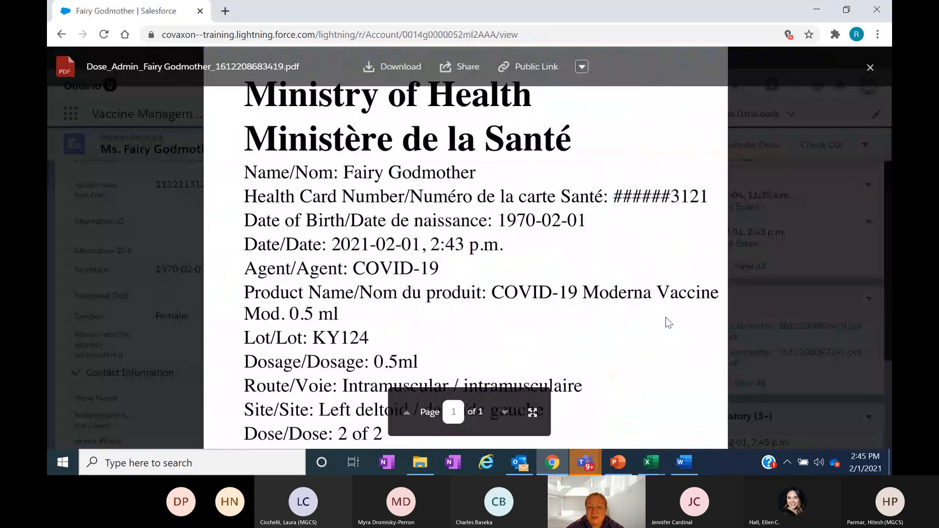
scroll(666, 319, down, 4)
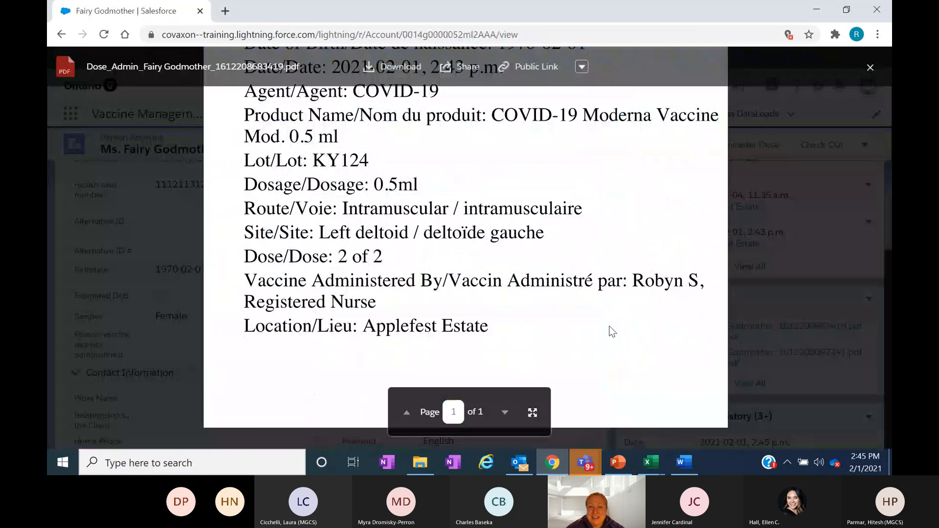
scroll(611, 332, up, 5)
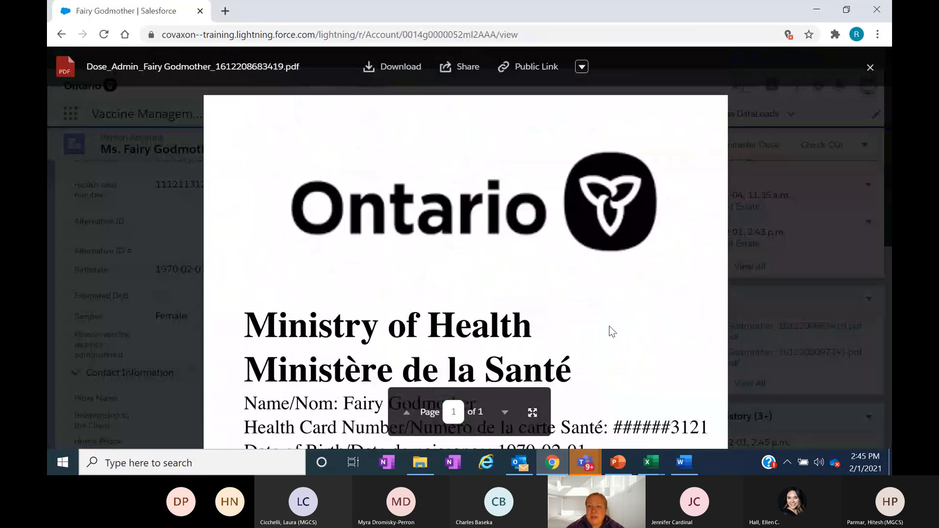
click(870, 67)
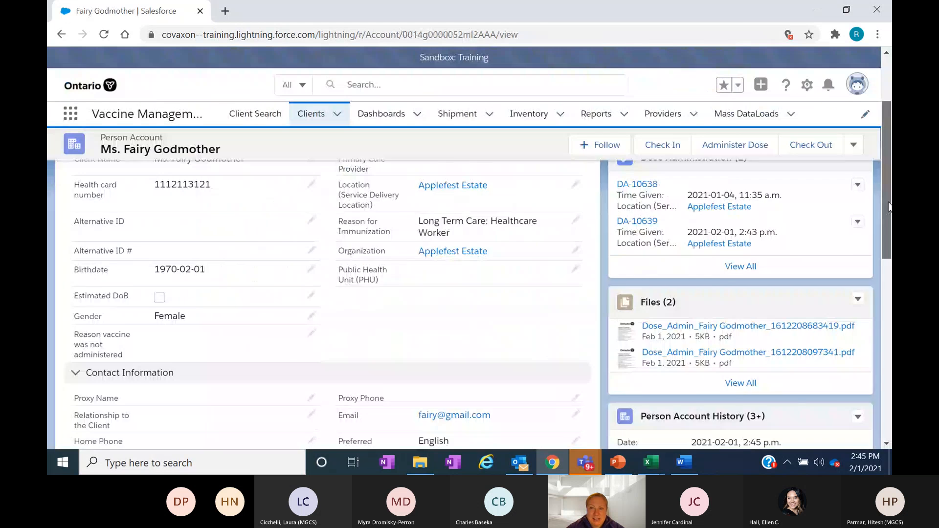
drag(889, 207, 882, 148)
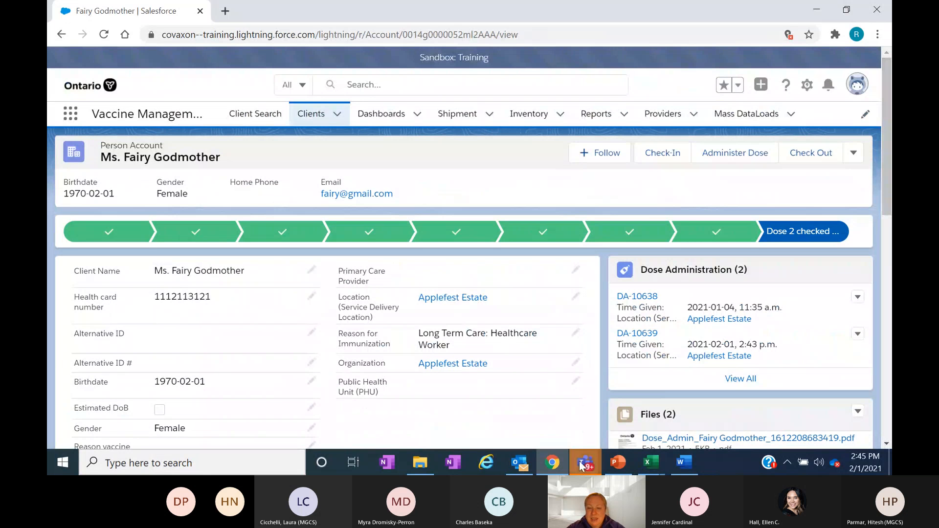
- Switch to the COVax Clinical Flow User Training meeting window in Microsoft Teams and dismiss its screen-sharing options
mouse_move(580, 465)
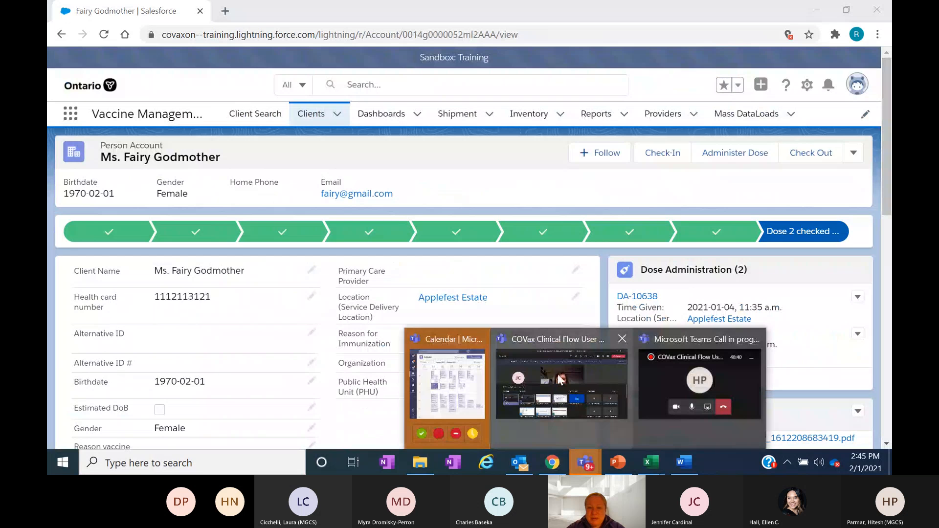
click(560, 380)
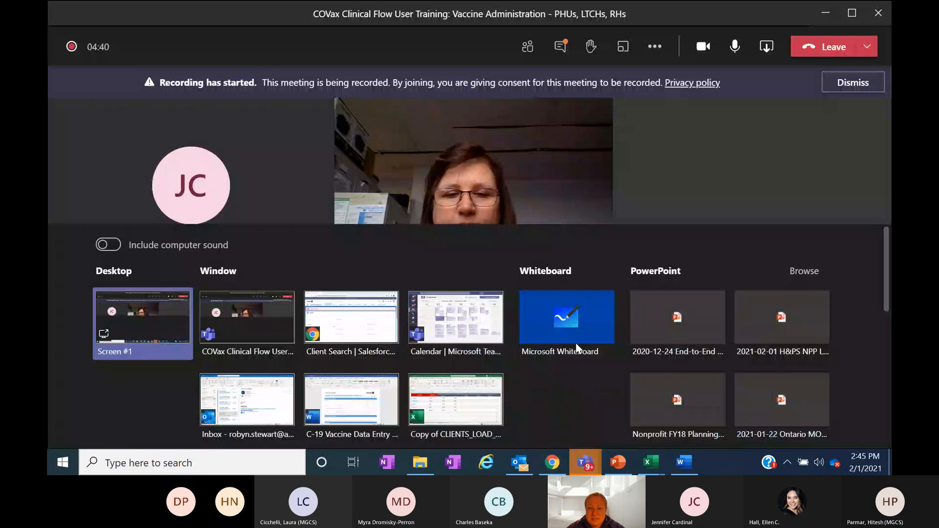
key(Escape)
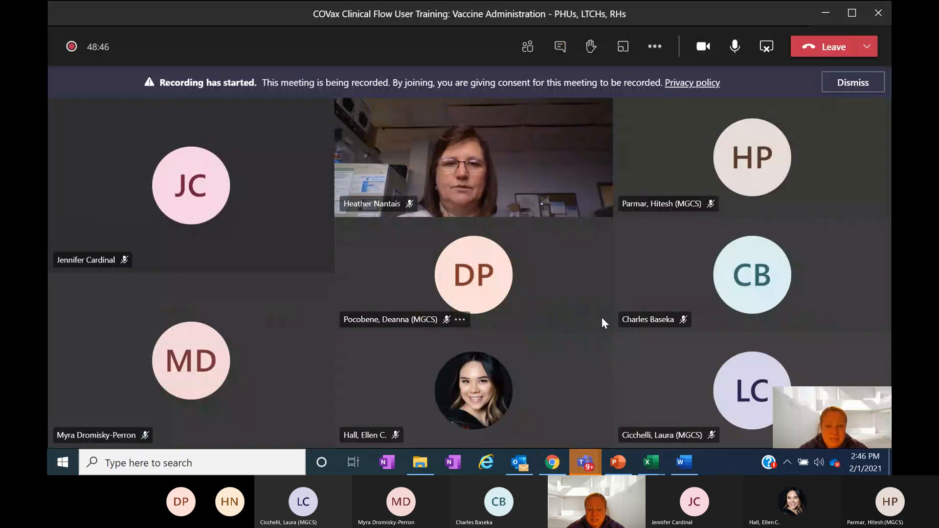